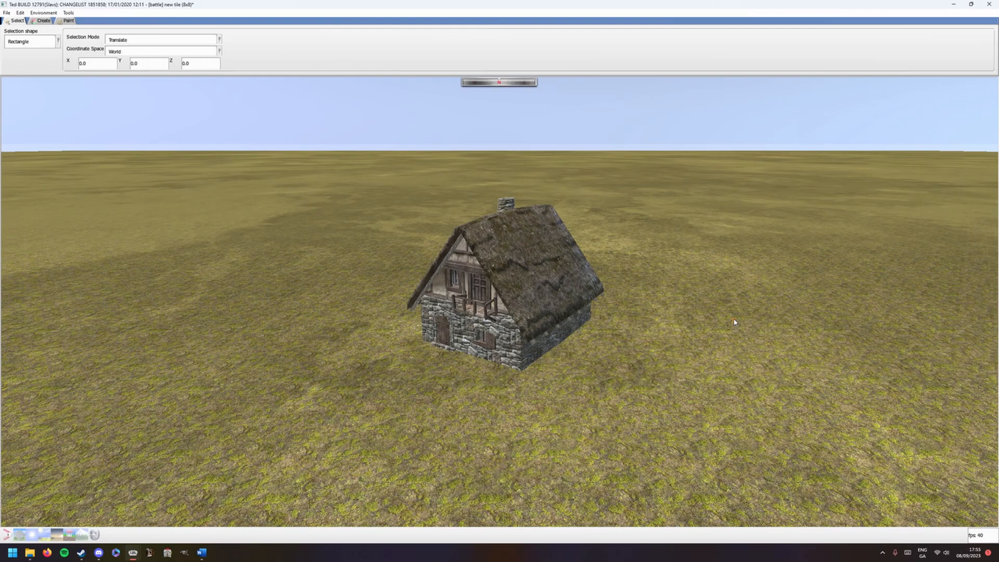
Step: Select the house in the scene and bring up its properties in the Property Editor
key("d")
key("w")
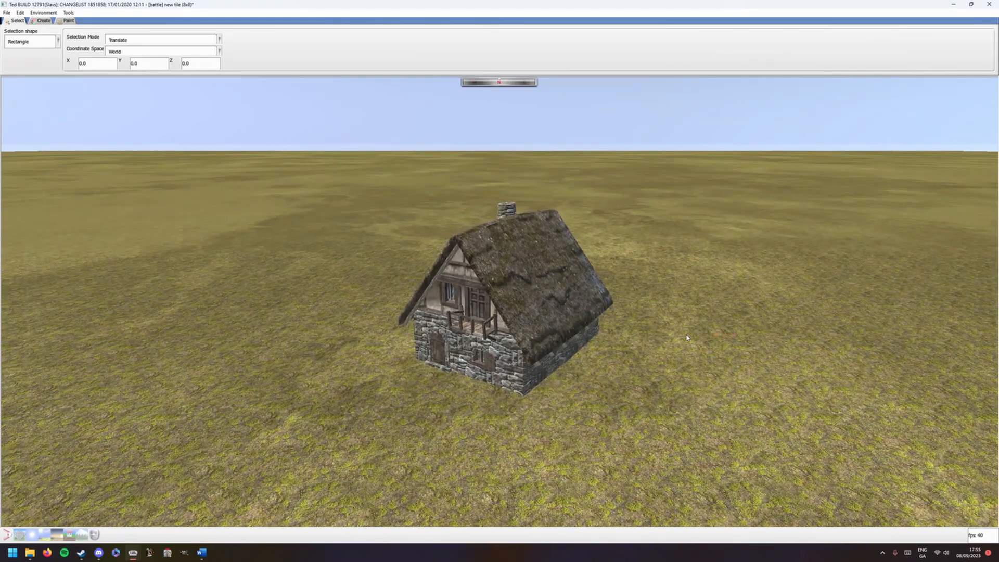
left_click(509, 350)
left_click(510, 350)
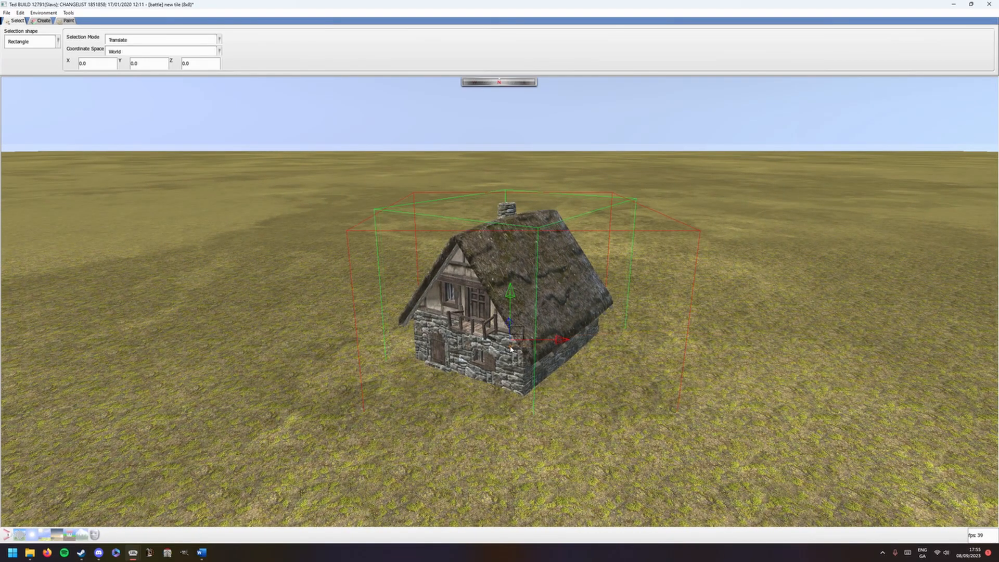
left_click_drag(1, 151, 164, 92)
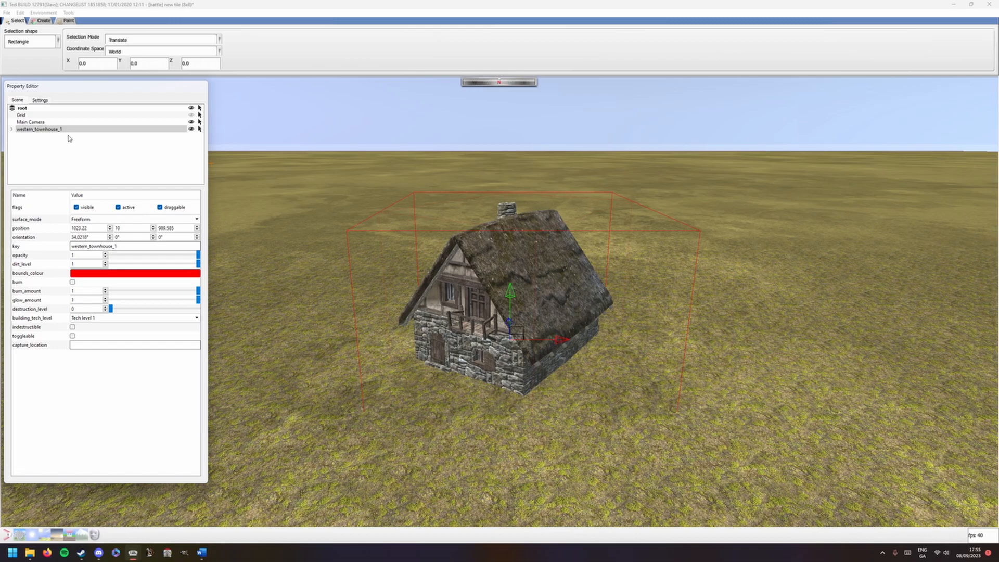
Step: Move and rotate the townhouse to about X 1019.5, Z 993.2 with an orientation of about 37.8°, and deselect it
left_click(508, 374)
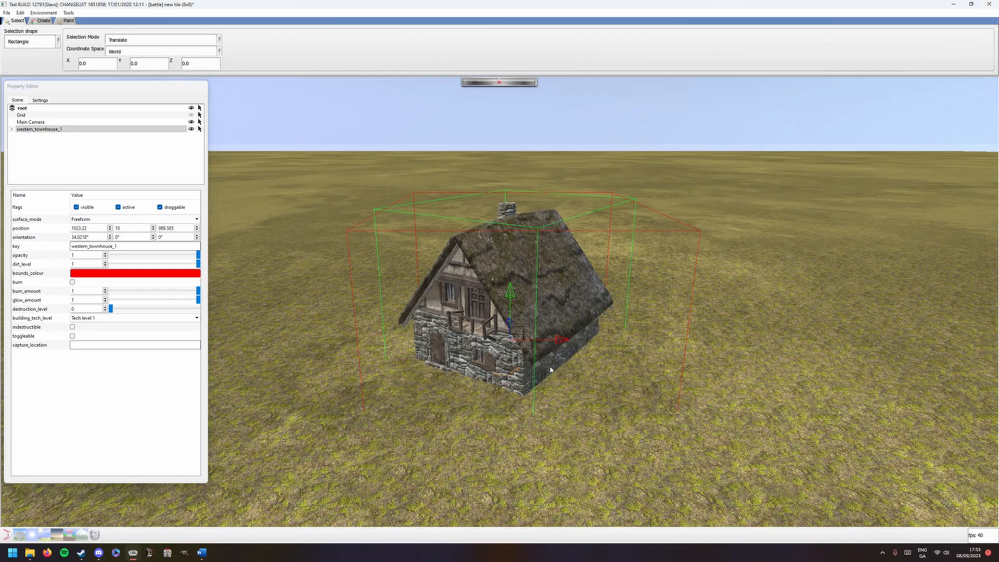
left_click(631, 384)
left_click_drag(526, 373, 485, 364)
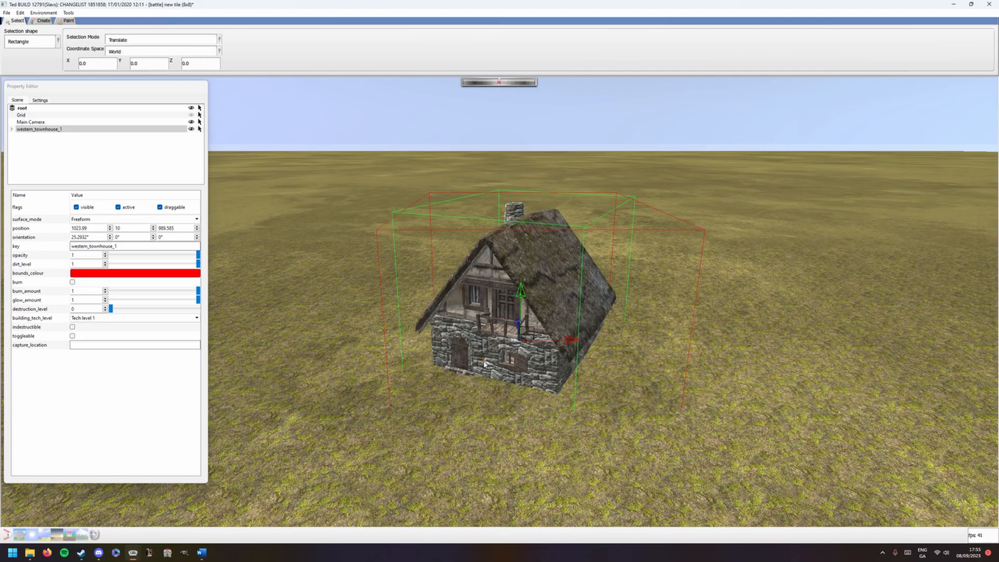
left_click_drag(484, 364, 531, 374)
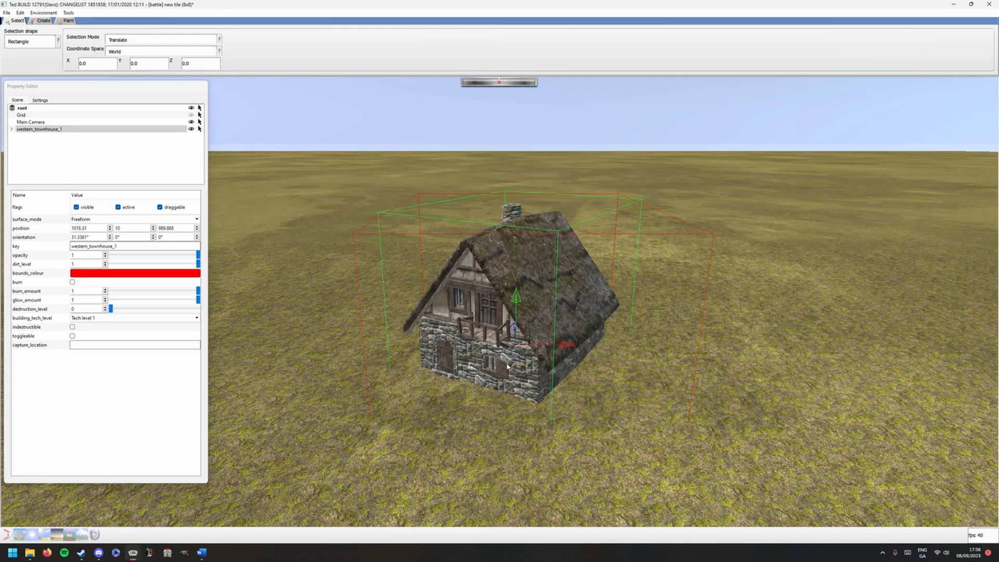
scroll(525, 403, "up", 1)
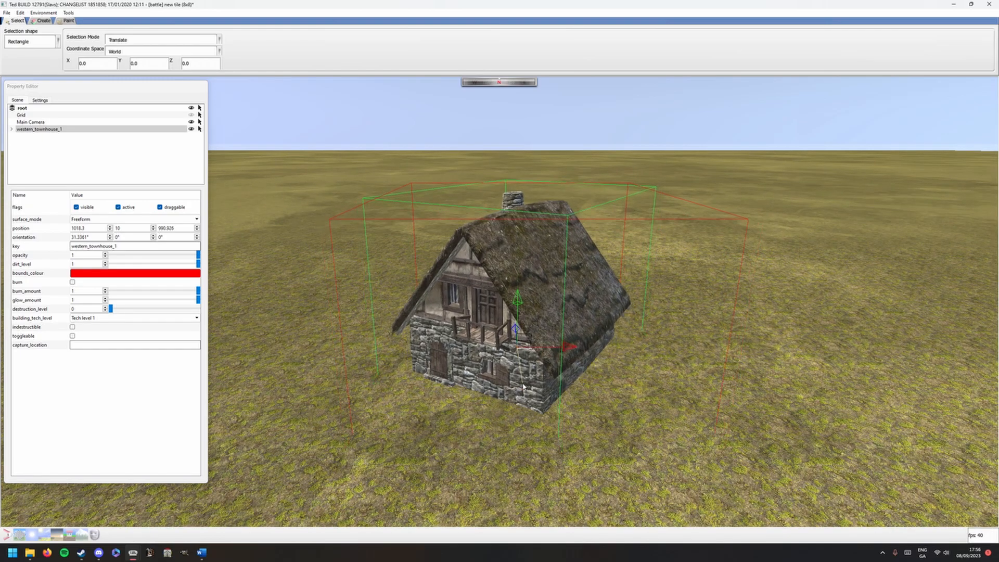
scroll(526, 400, "up", 3)
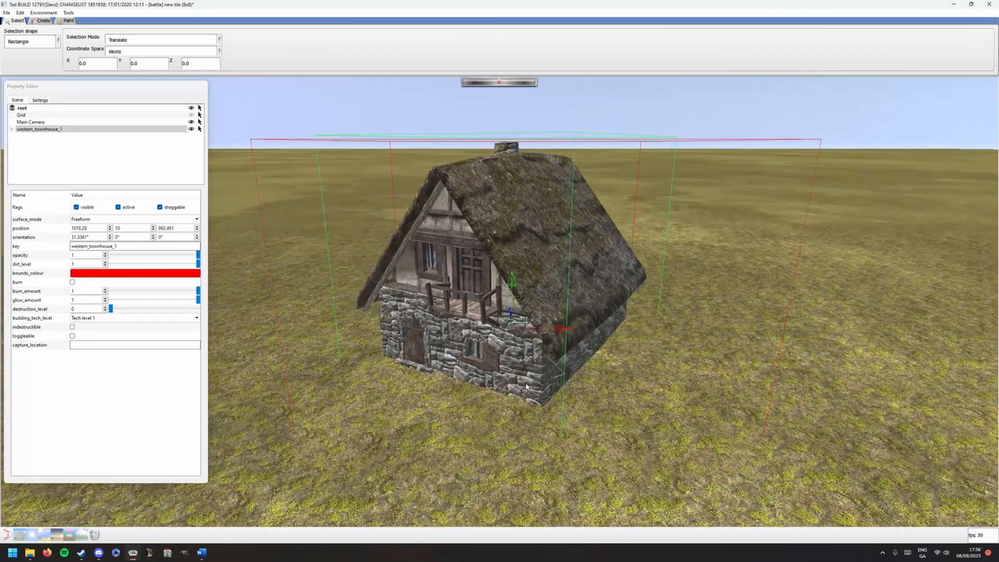
left_click_drag(525, 387, 502, 343)
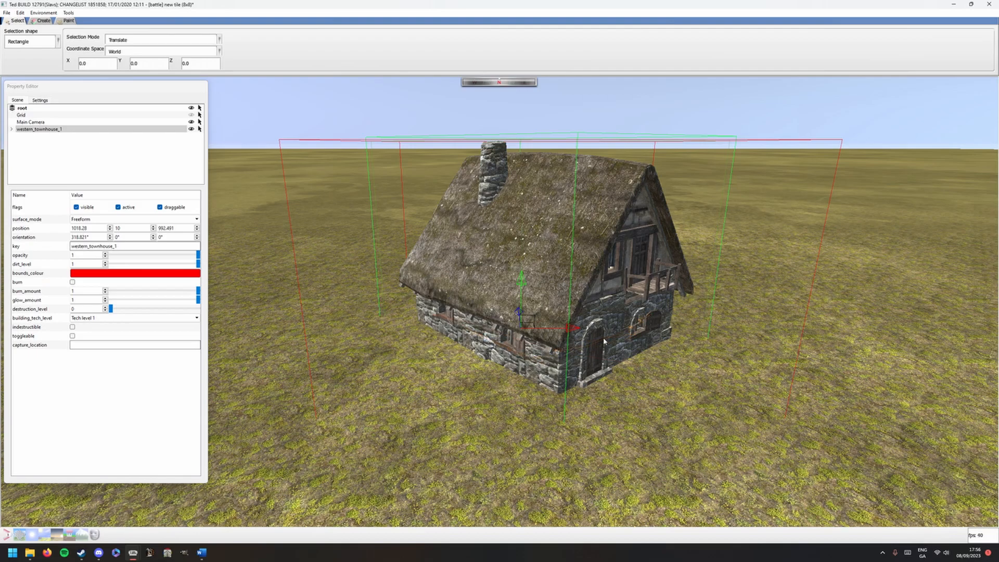
left_click_drag(511, 348, 473, 178)
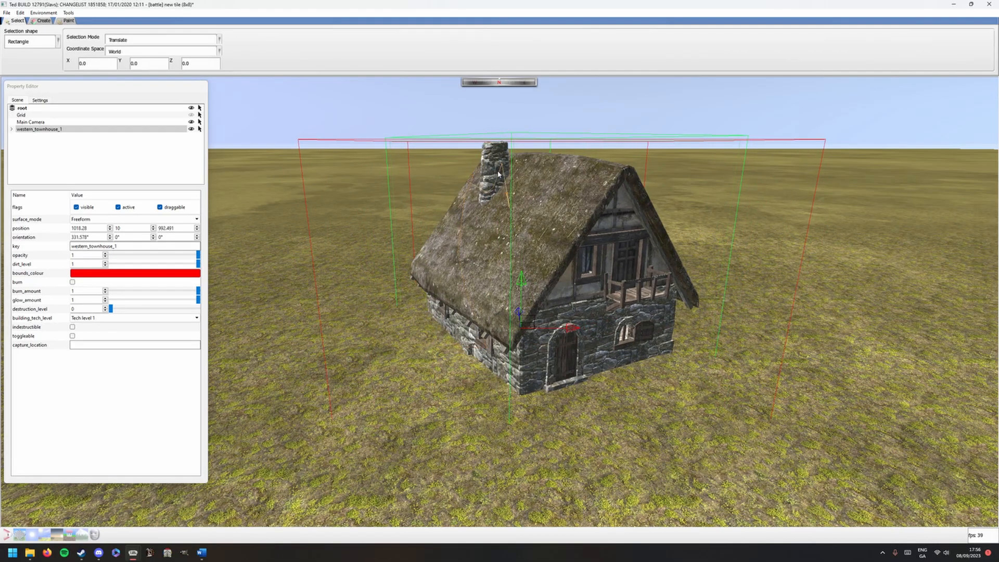
left_click_drag(606, 356, 509, 352)
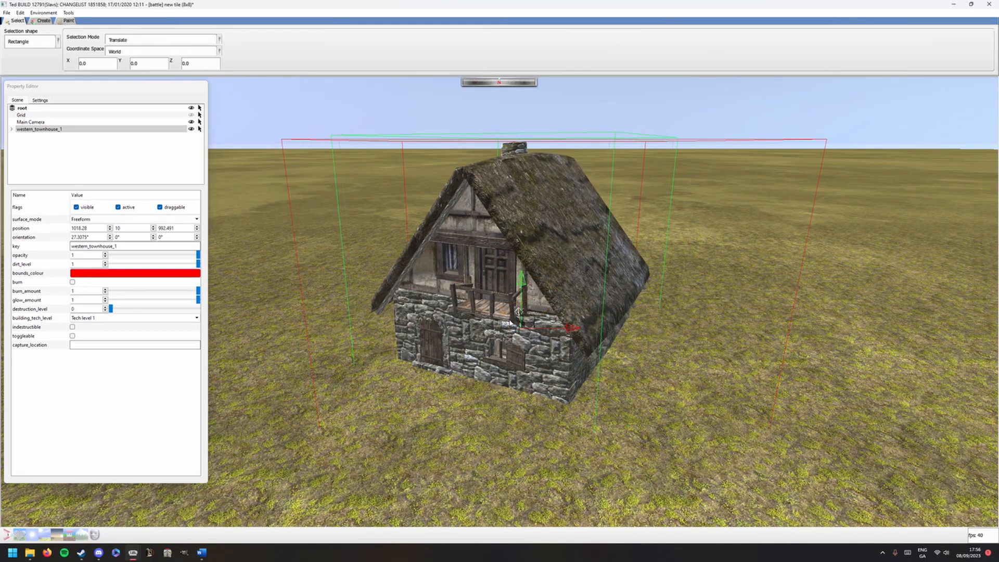
mouse_move(515, 353)
left_mouse_down()
mouse_move(545, 351)
mouse_move(523, 347)
left_mouse_up()
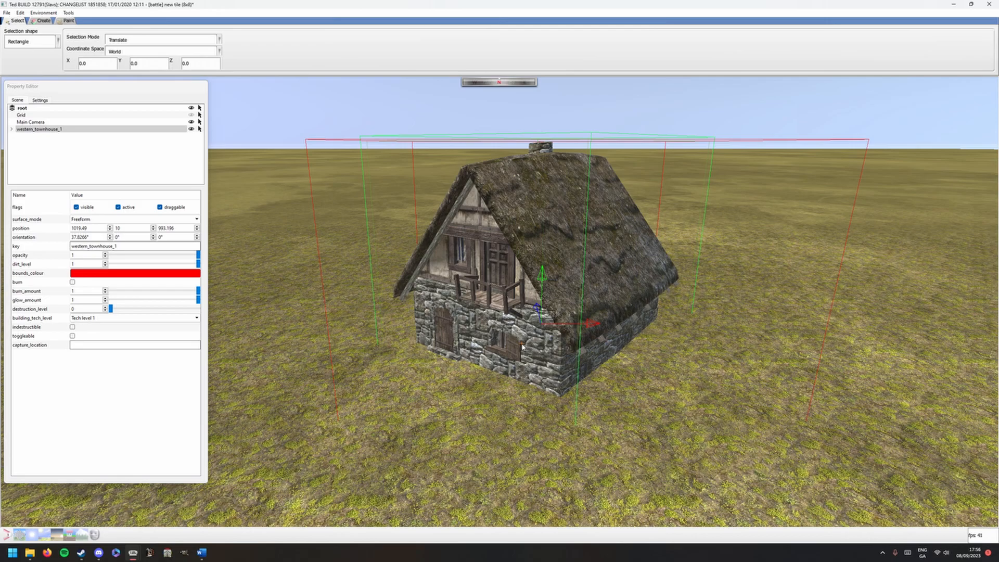
scroll(516, 355, "down", 3)
left_click(475, 381)
key("a")
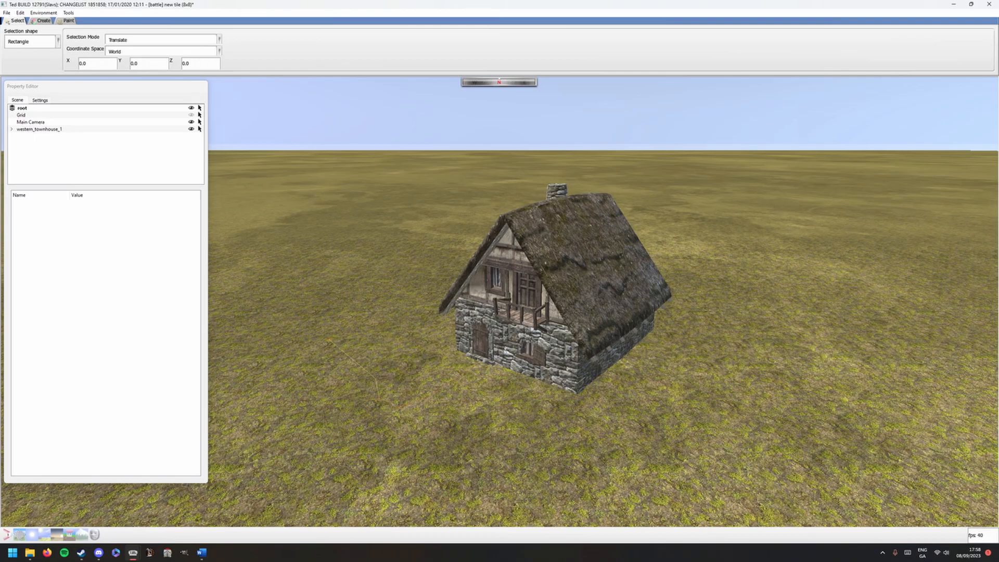
Step: Switch to File Explorer and open the models2 pack from the Total War Attila data folder
key("alt+Tab")
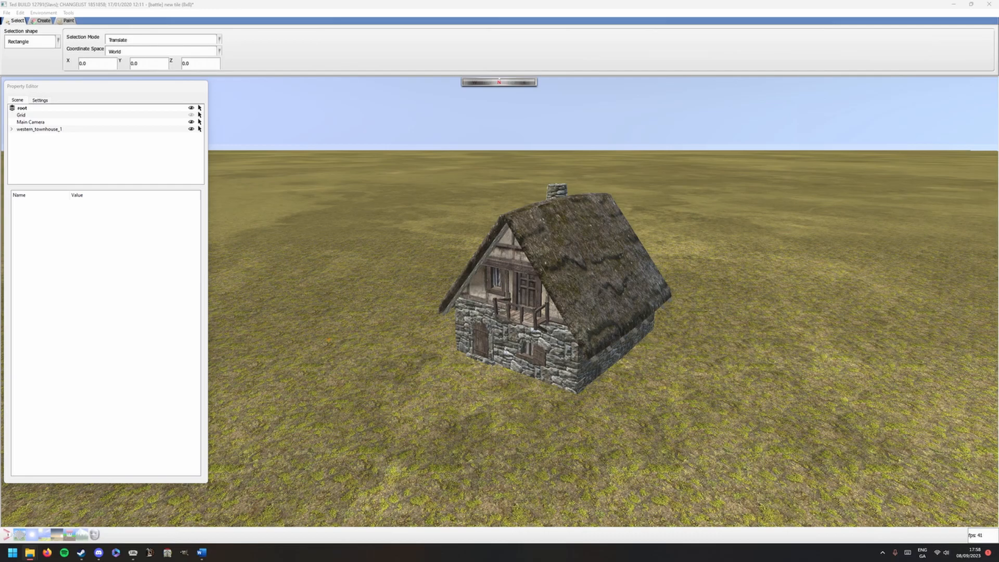
left_click_drag(0, 209, 634, 150)
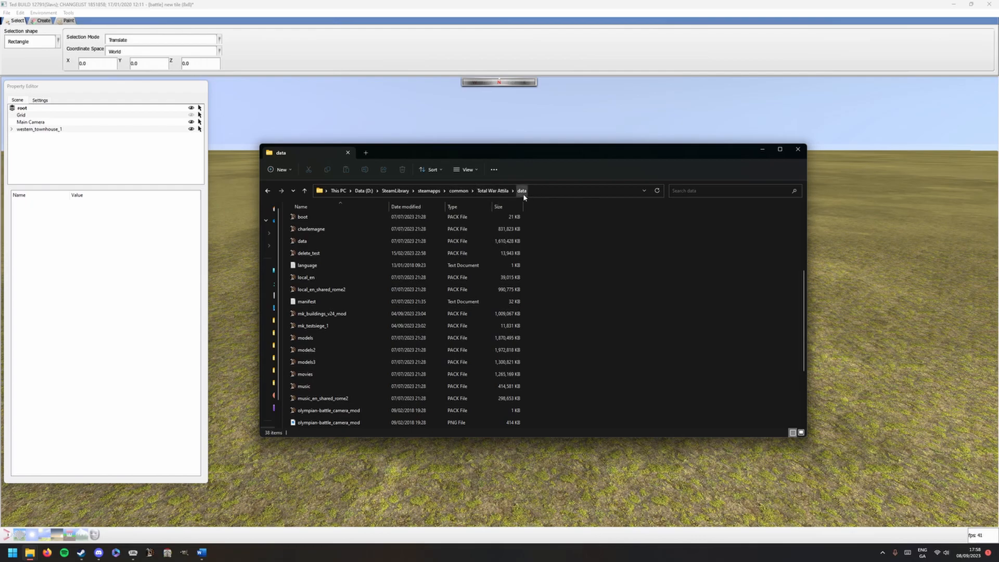
double_click(307, 350)
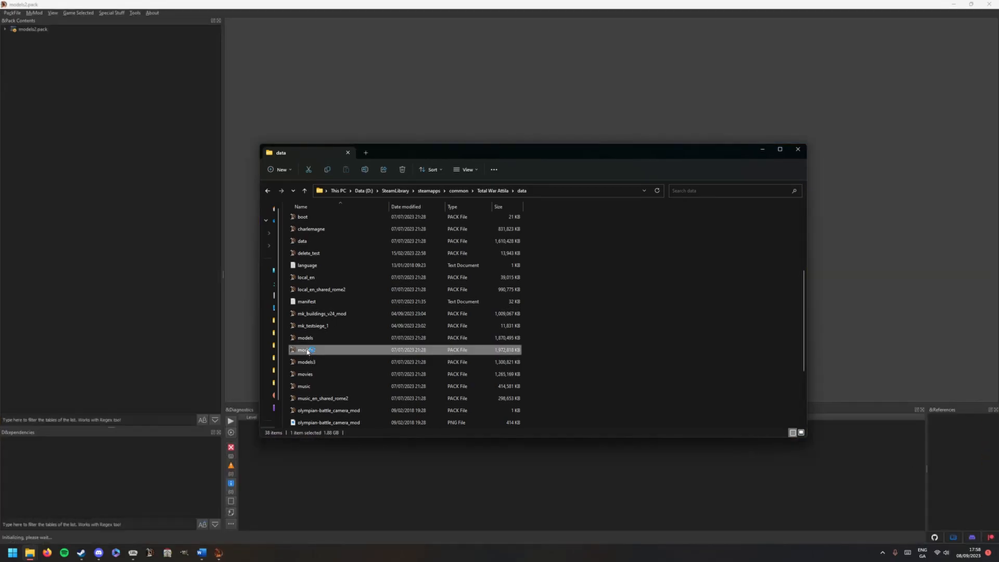
left_click(205, 142)
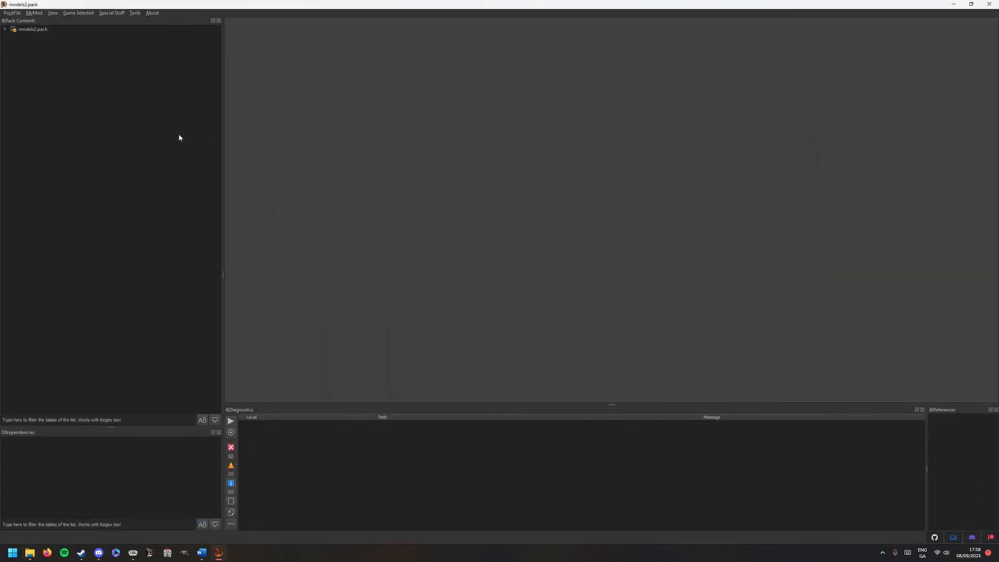
Step: Expand rigidmodels and buildings in models2.pack, and open the textures folder inside buildings
double_click(11, 32)
left_click(12, 38)
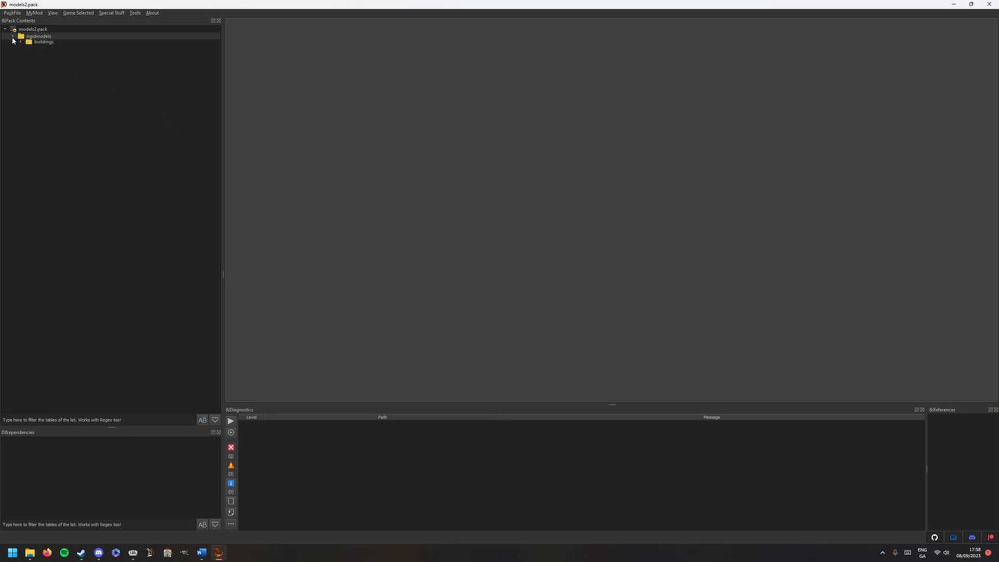
left_click(21, 45)
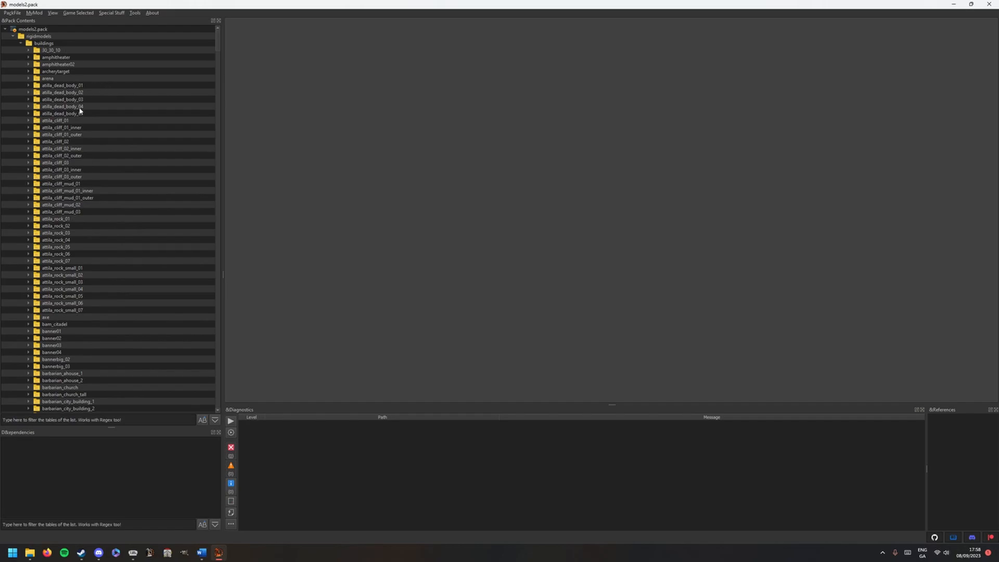
scroll(114, 187, "down", 20)
scroll(116, 174, "down", 20)
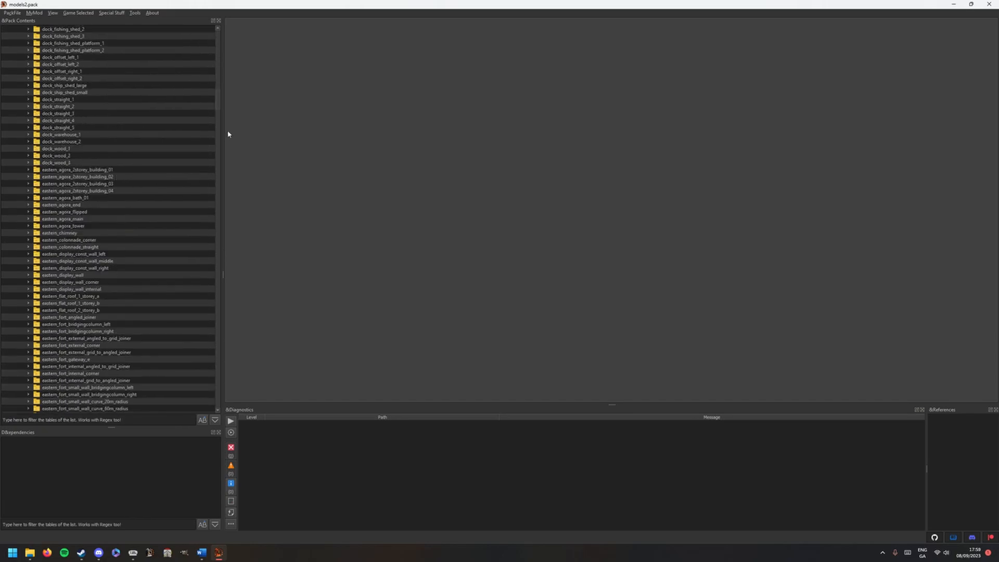
left_click_drag(219, 102, 215, 380)
left_click(54, 217)
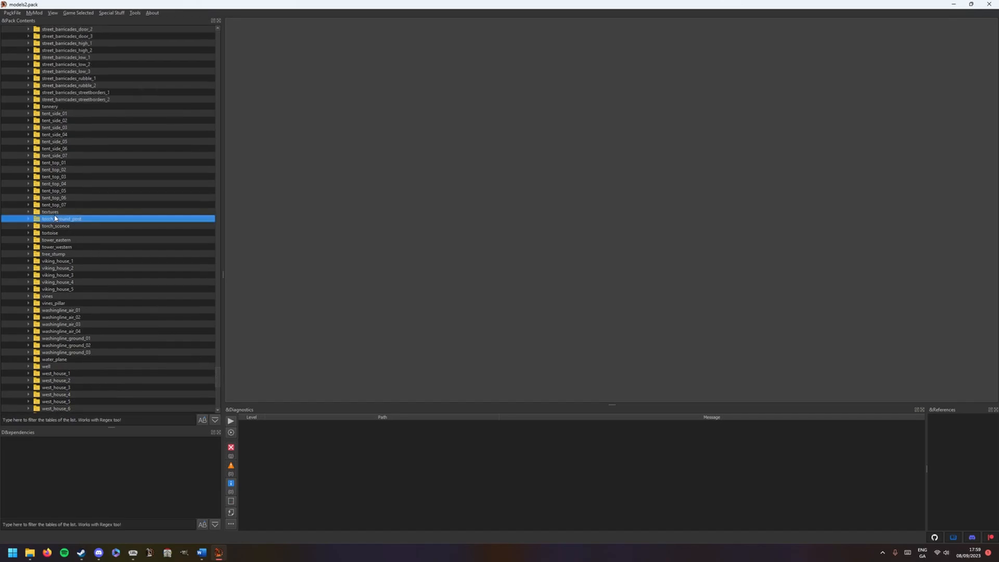
left_click(30, 212)
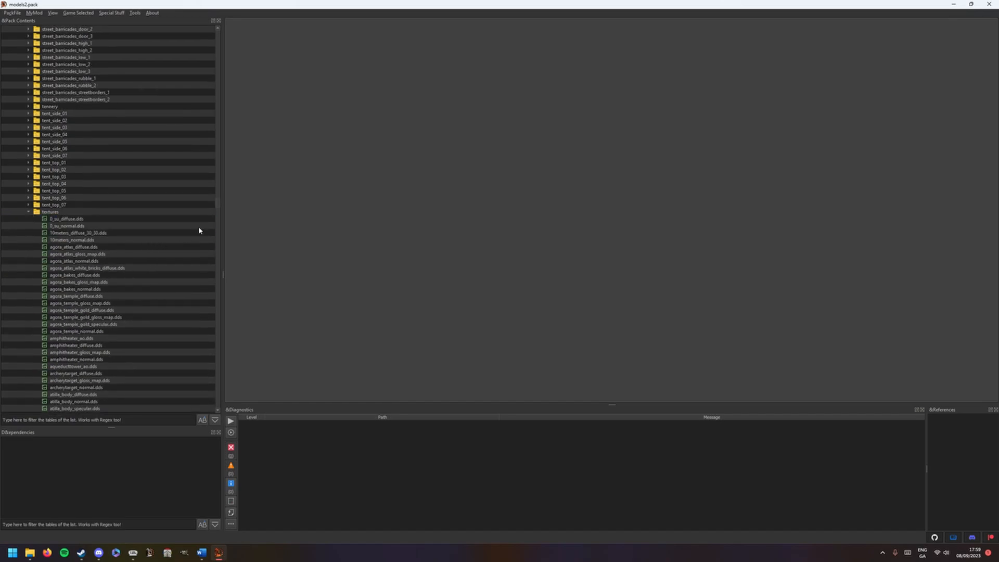
Step: Preview the building textures one by one, from the first files in the folder to amphitheater_ao.dds
left_click(100, 227)
key("Down")
key("Down")
key("Down")
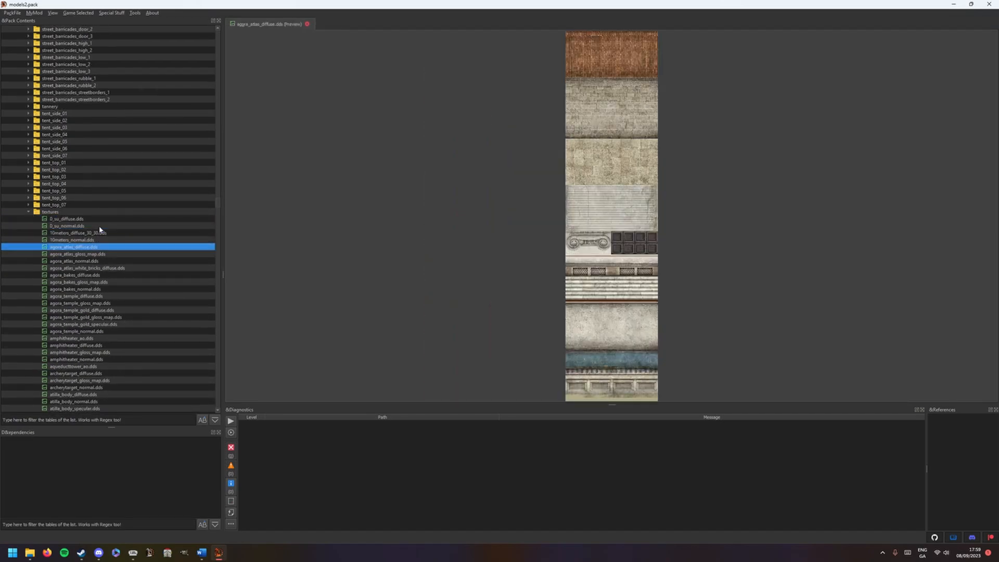
key("Down")
key("Down")
key("Down")
key("Down")
key("Down")
key("Down")
key("Down")
key("Down")
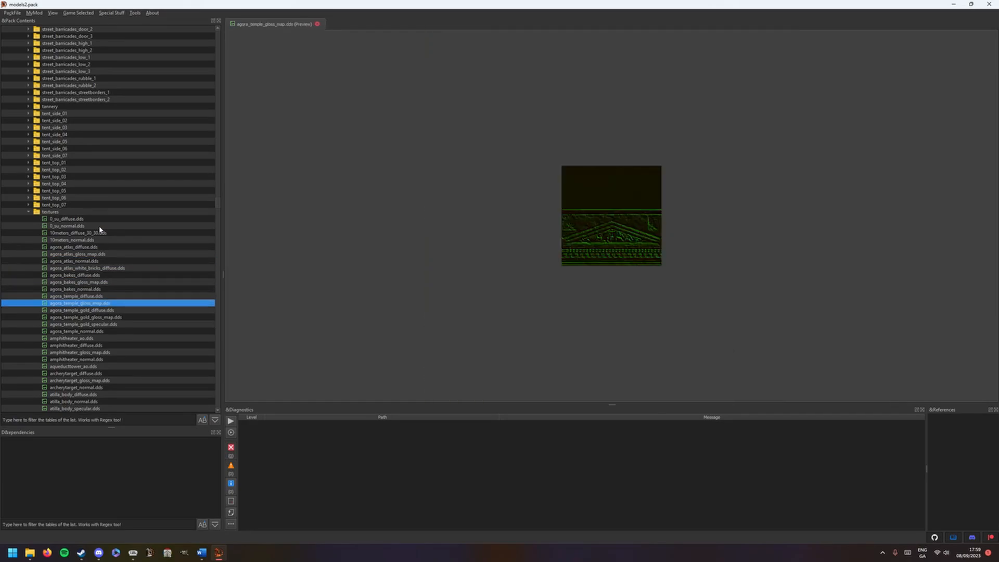
key("Down")
key("Down")
key("Down")
key("Down")
key("Down")
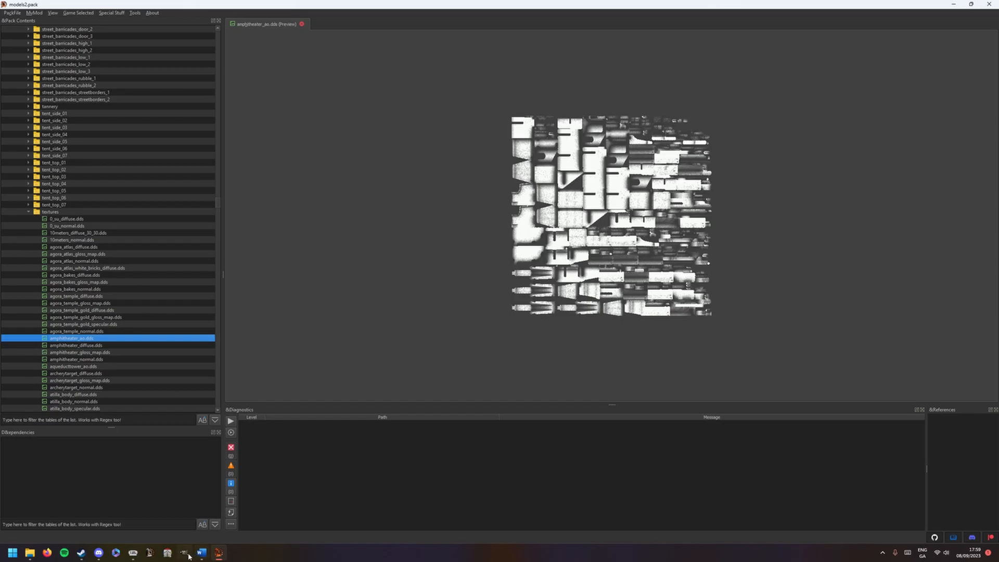
Step: Switch to the Ted map editor to check the house's model name, and return to the models2 pack
mouse_move(125, 549)
left_click(91, 513)
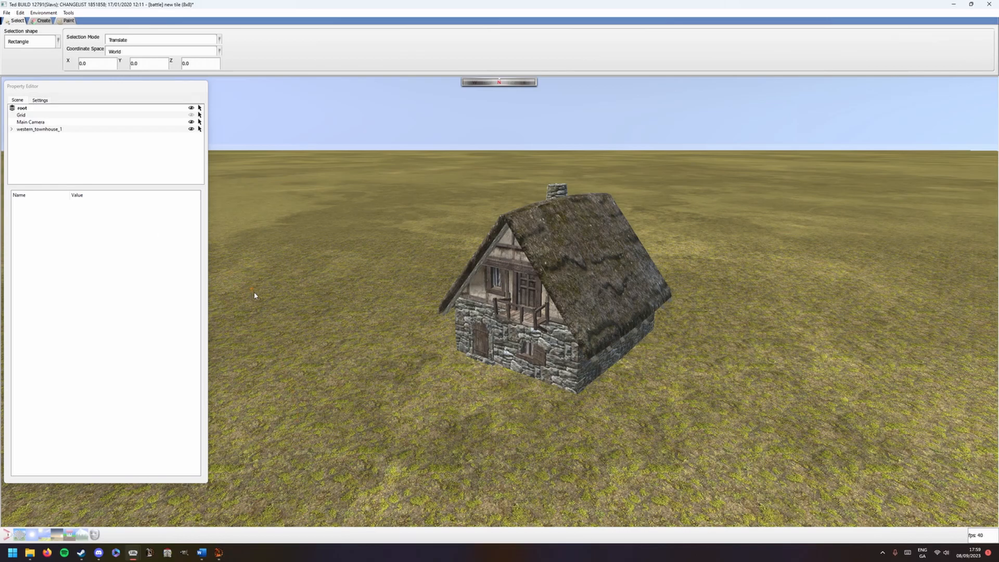
left_click(224, 552)
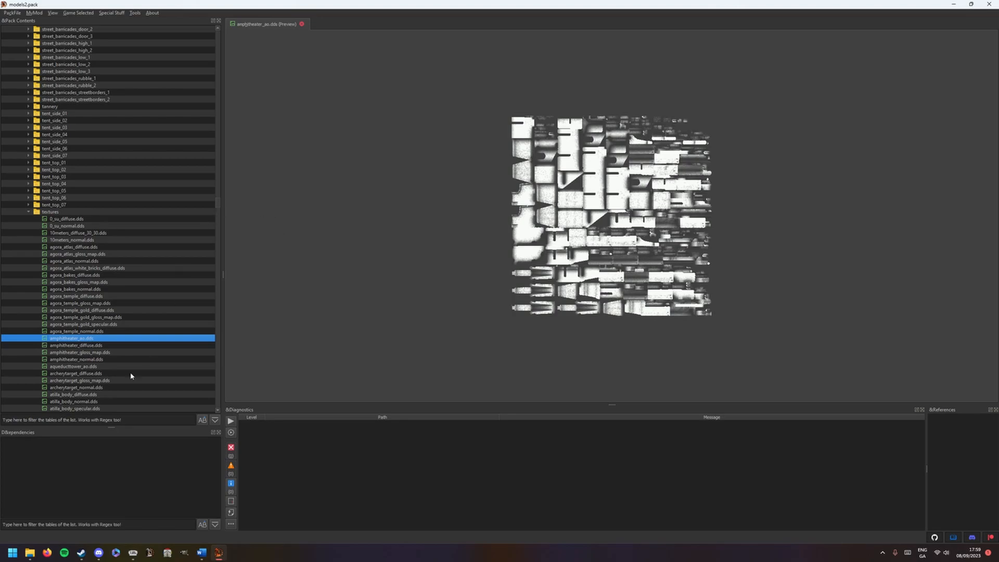
Step: Filter the pack contents by western_town and extract the western_townhouse_1 folder to Downloads\Tutorial
left_click(81, 420)
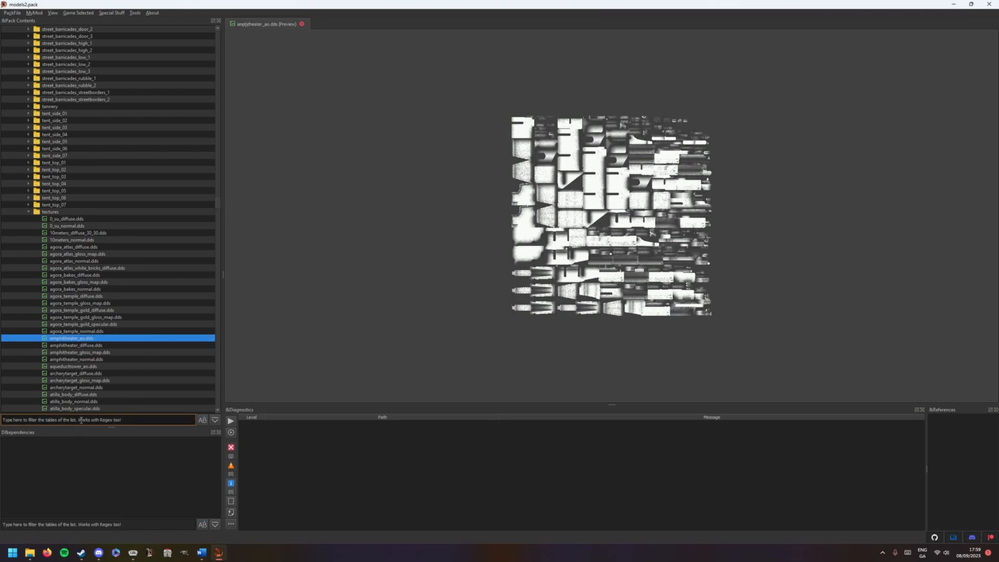
type("western_town")
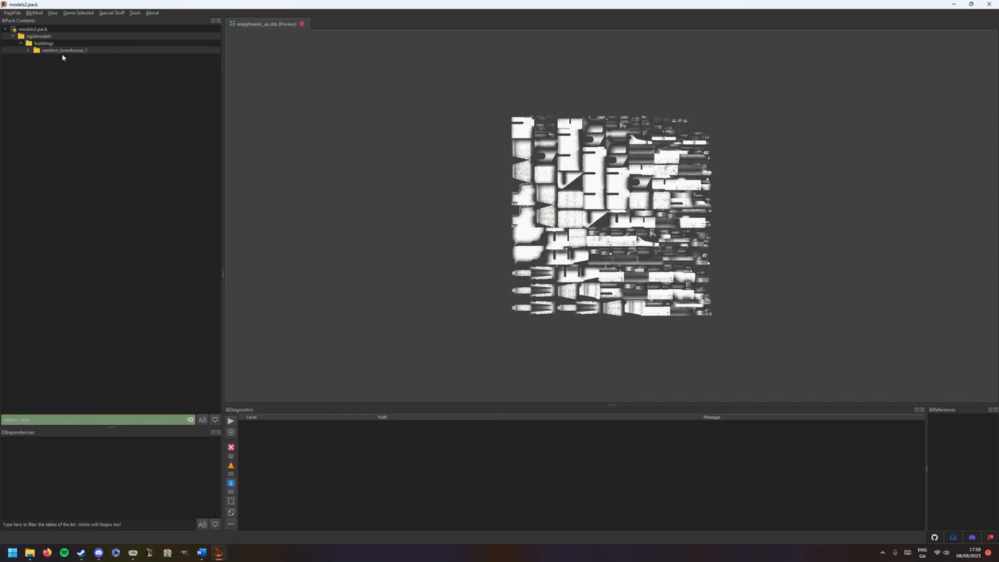
left_click(29, 51)
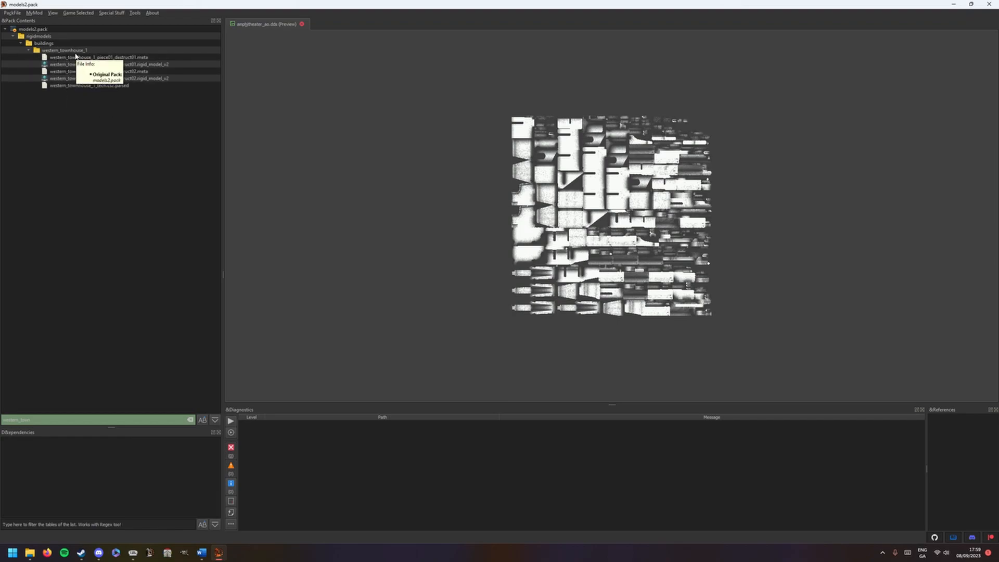
right_click(77, 52)
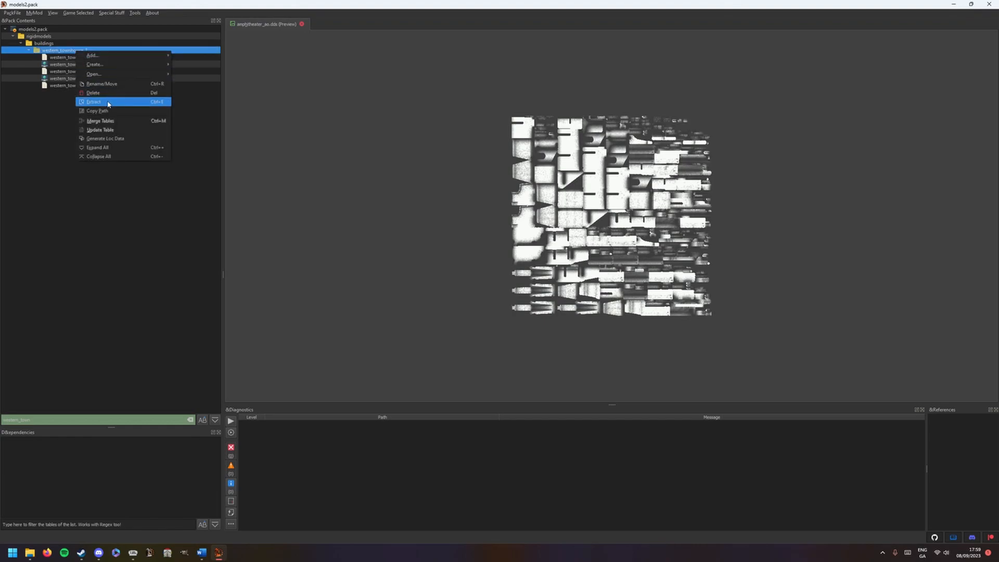
left_click(109, 105)
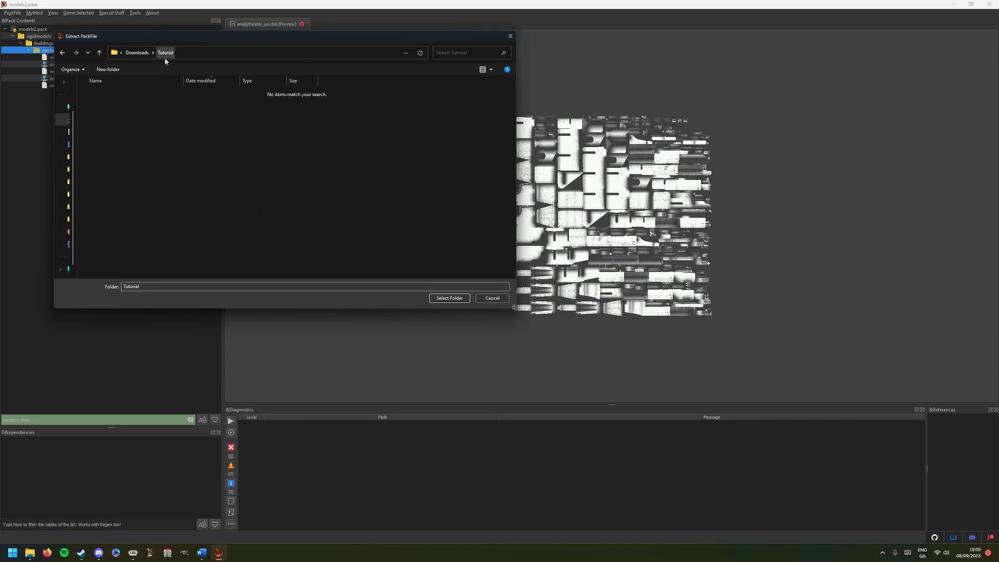
left_click(449, 298)
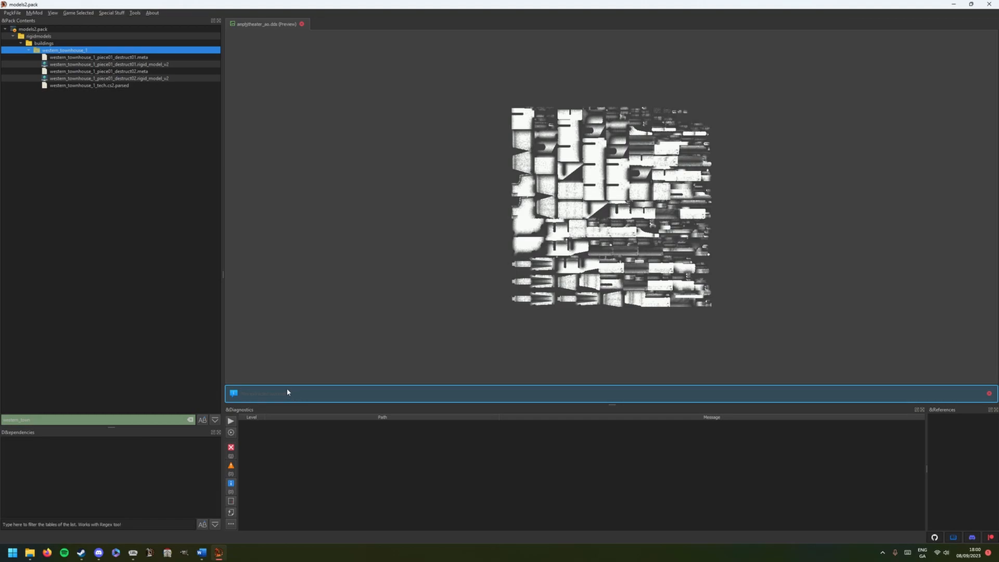
Step: Open the extracted western_townhouse_1 folder under Tutorial\rigidmodels\buildings in File Explorer and widen the name and type columns
key("alt+Tab")
left_click_drag(0, 232, 568, 117)
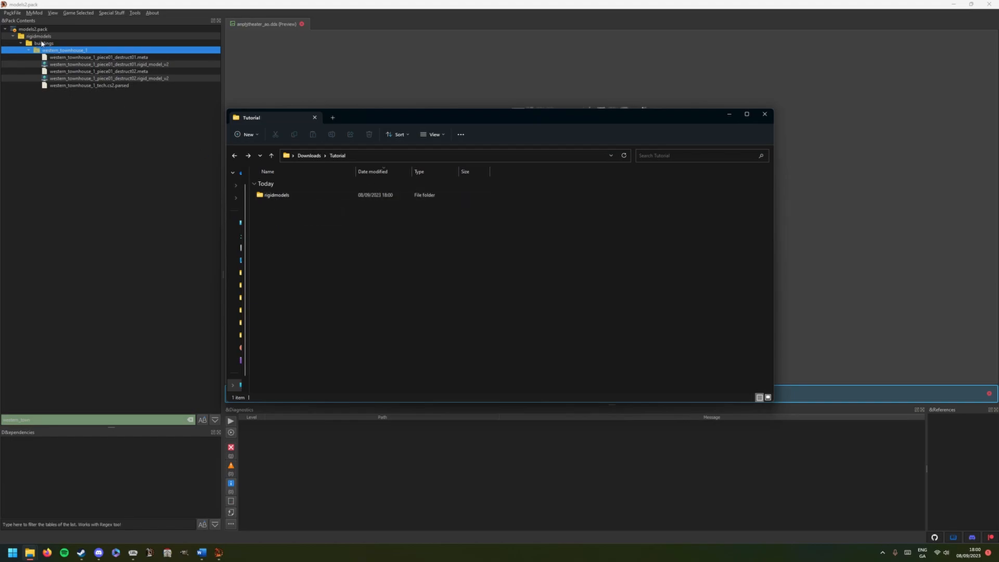
double_click(285, 196)
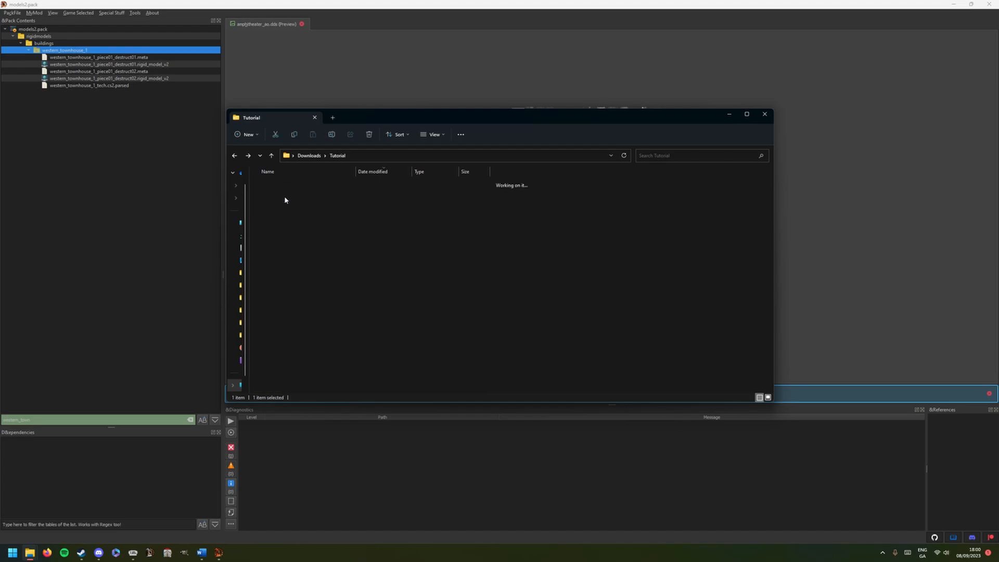
double_click(276, 196)
double_click(295, 199)
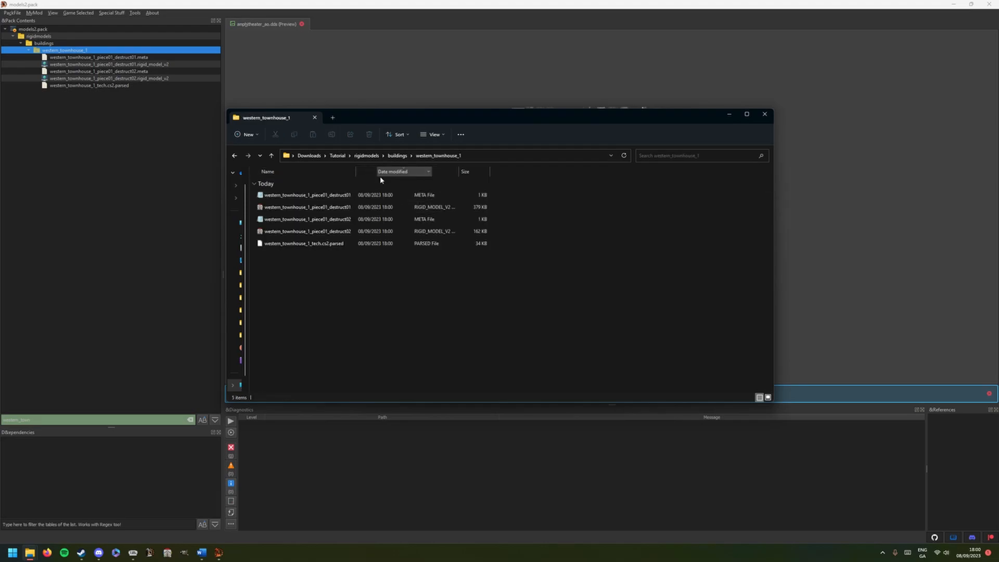
left_click_drag(356, 171, 403, 173)
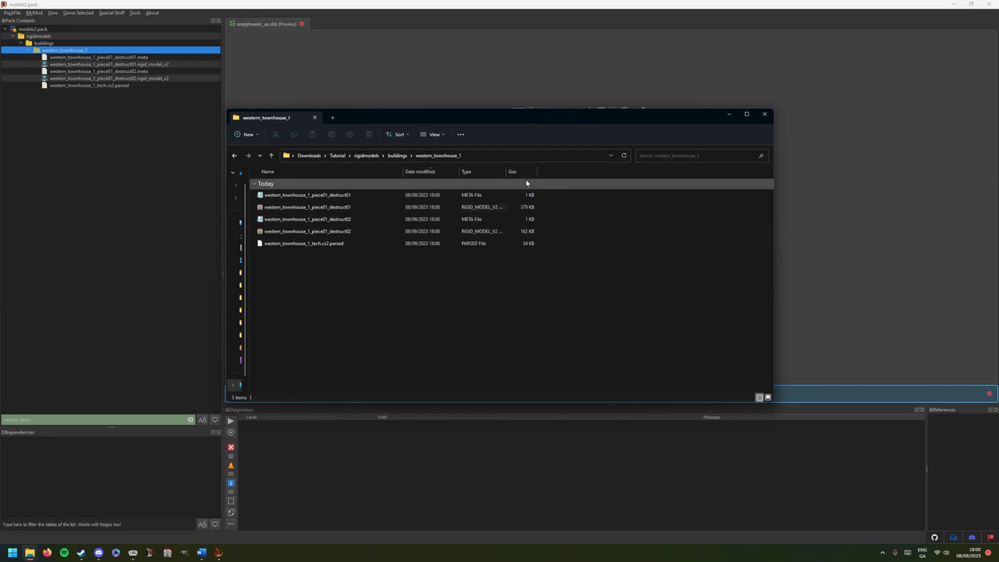
left_click_drag(506, 172, 589, 171)
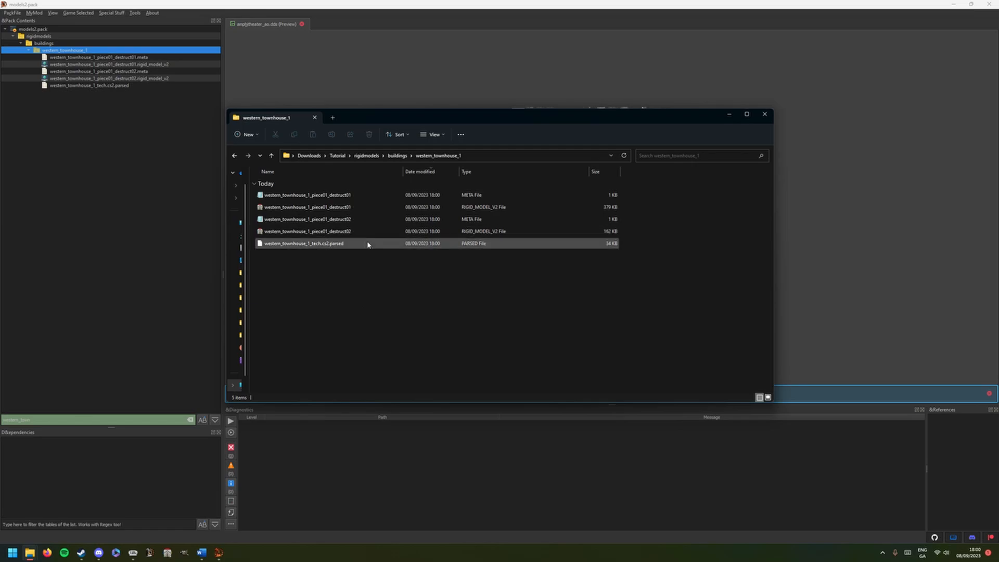
Step: Switch to the Ted map editor, set western_townhouse_1's destruction_level to 1, and rotate the house to an orientation of about 34°
left_click(137, 547)
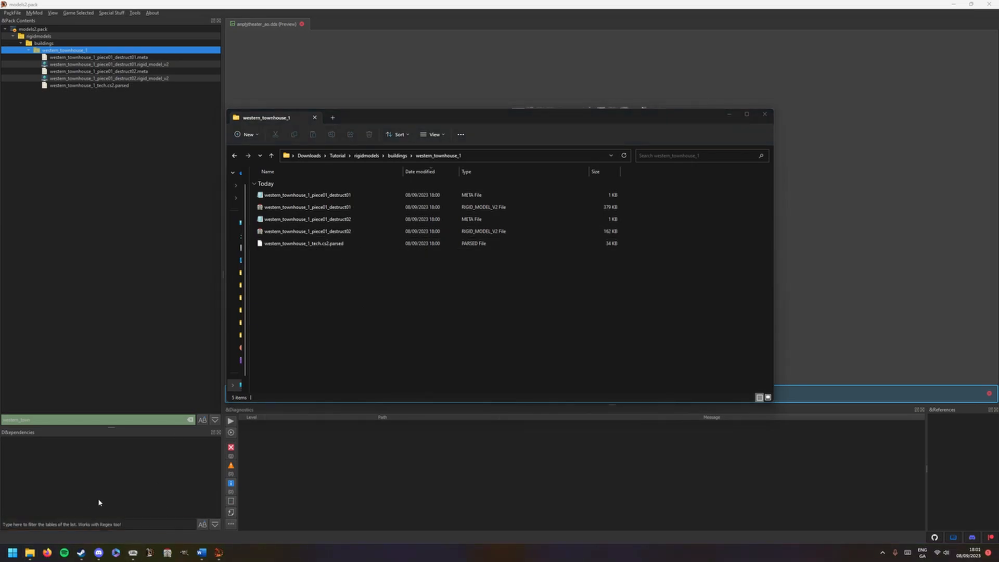
left_click(175, 507)
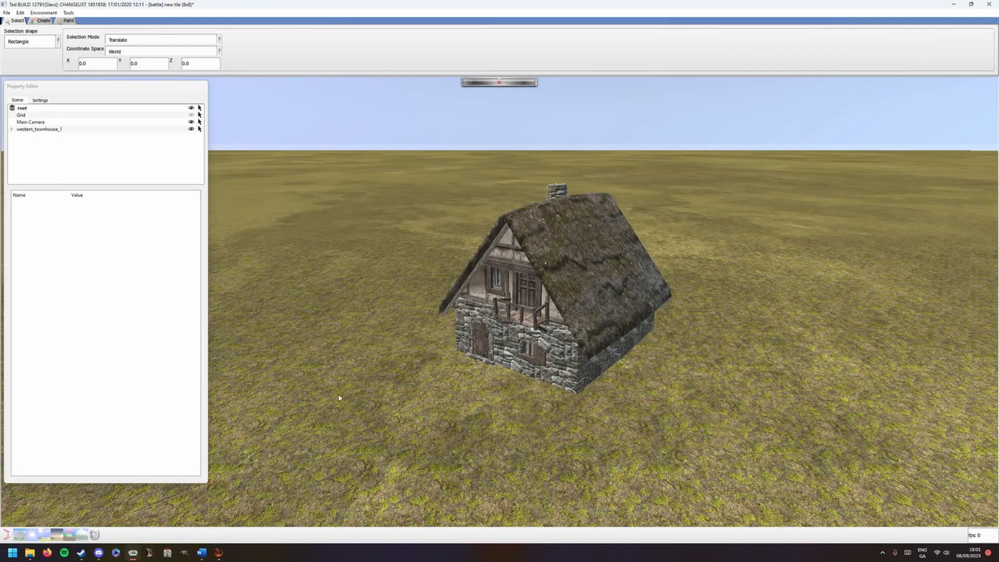
left_click(42, 129)
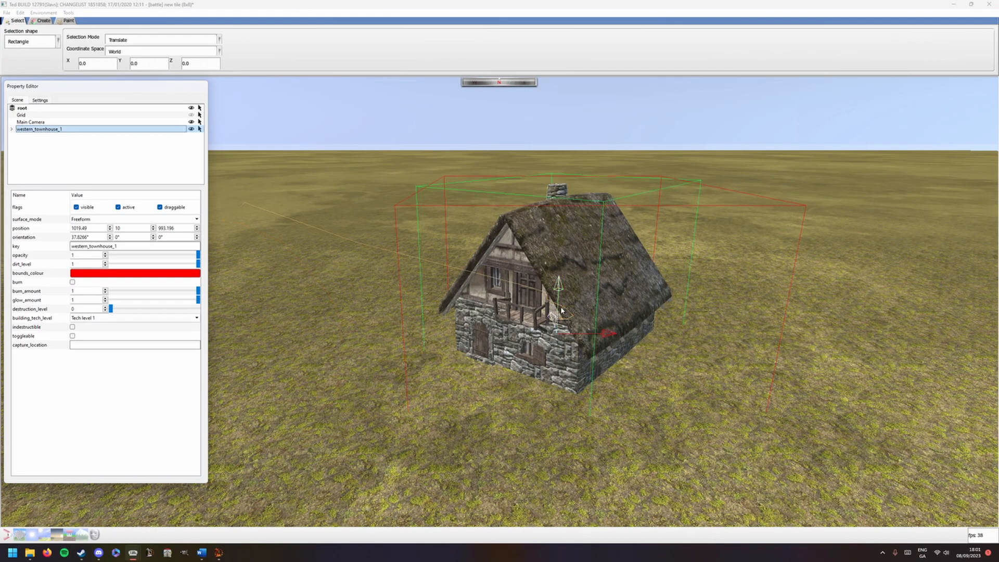
left_click_drag(552, 344, 501, 350)
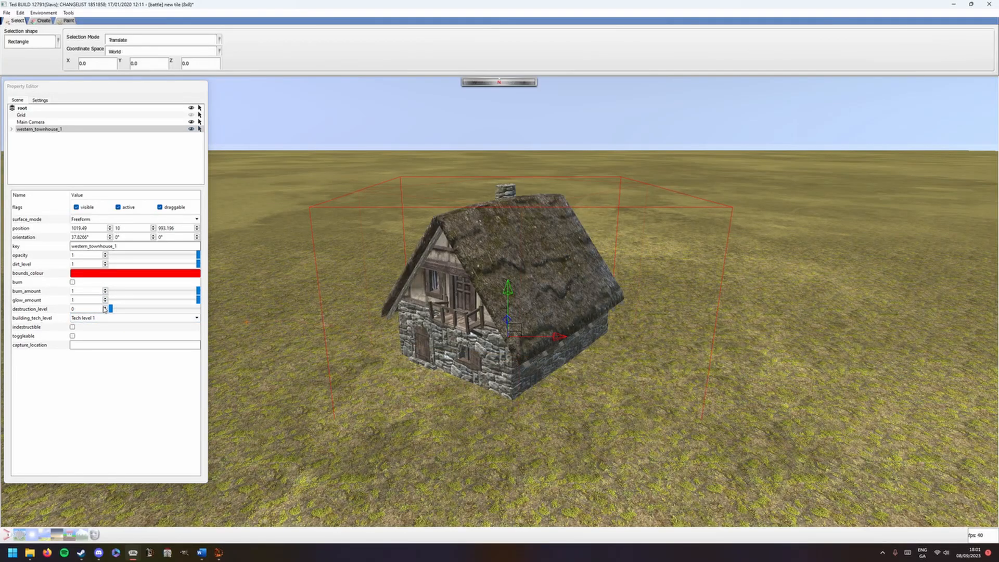
left_click_drag(111, 311, 197, 312)
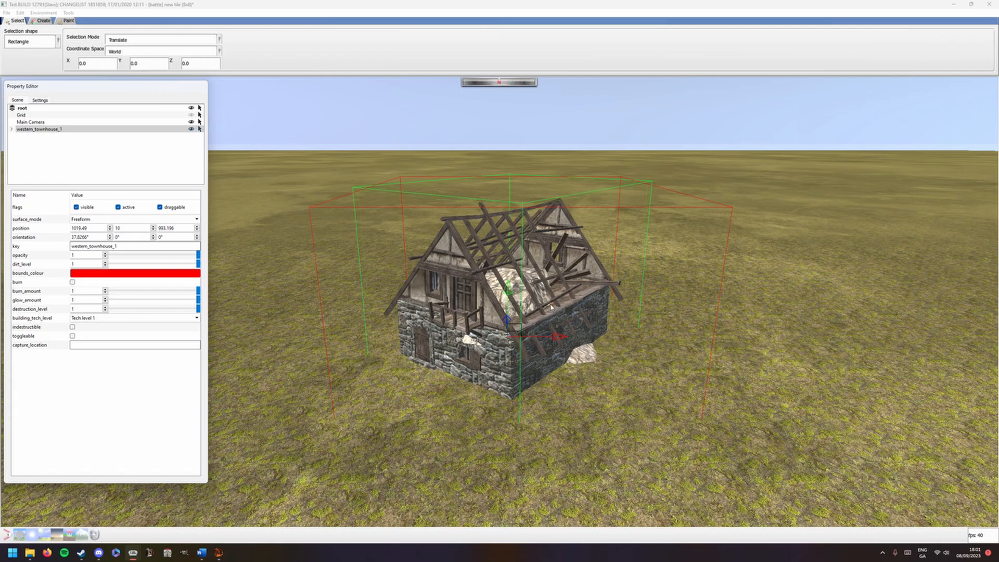
left_click_drag(550, 307, 559, 328)
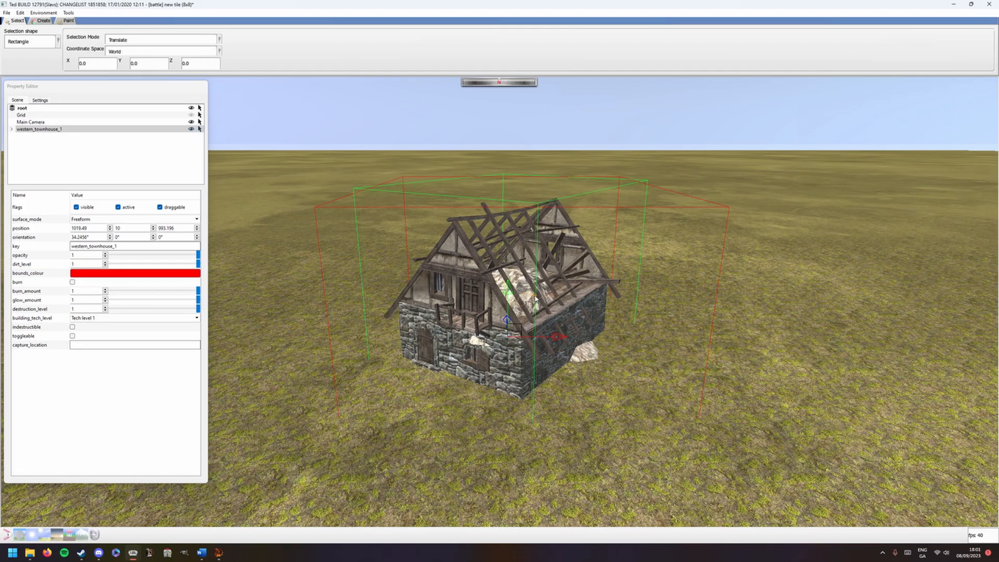
left_click(552, 307)
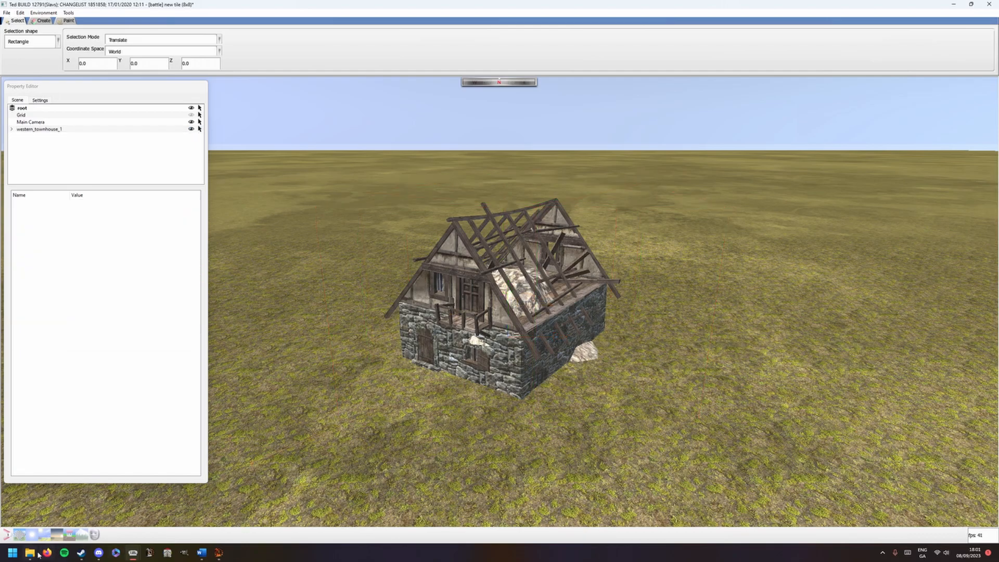
Step: Return to the extracted folder and open western_townhouse_1_piece01_destruct01.rigid_model_v2 in the RME model editor
mouse_move(29, 553)
left_click(177, 514)
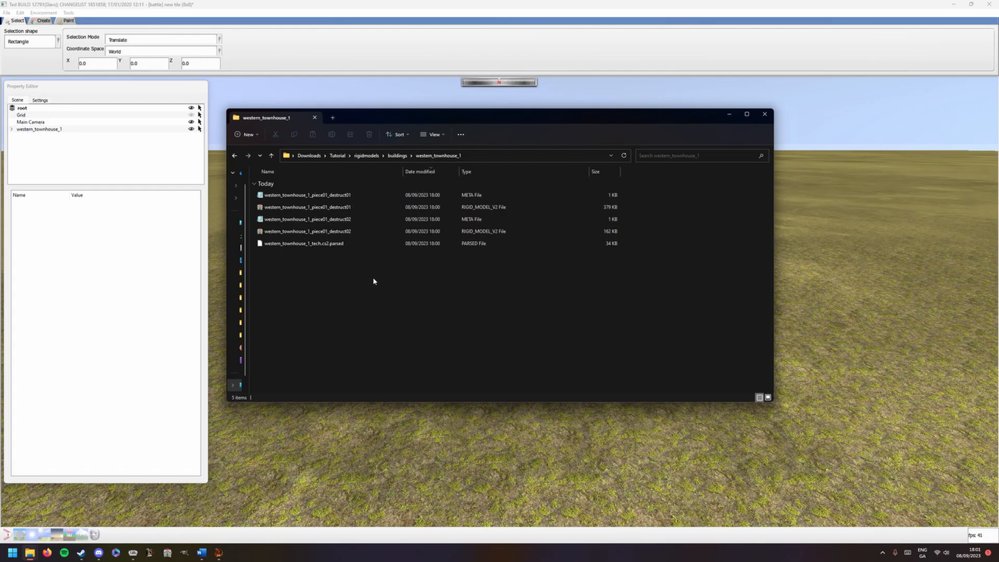
double_click(344, 210)
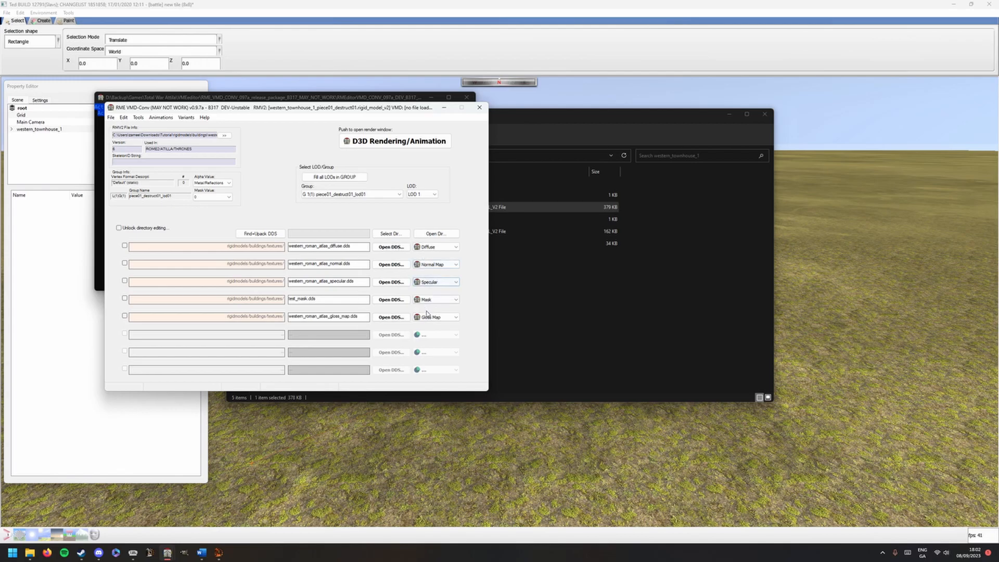
Step: Check the texture assignments of the model's LOD 2 and LOD 5, and return to LOD 1
left_click(427, 196)
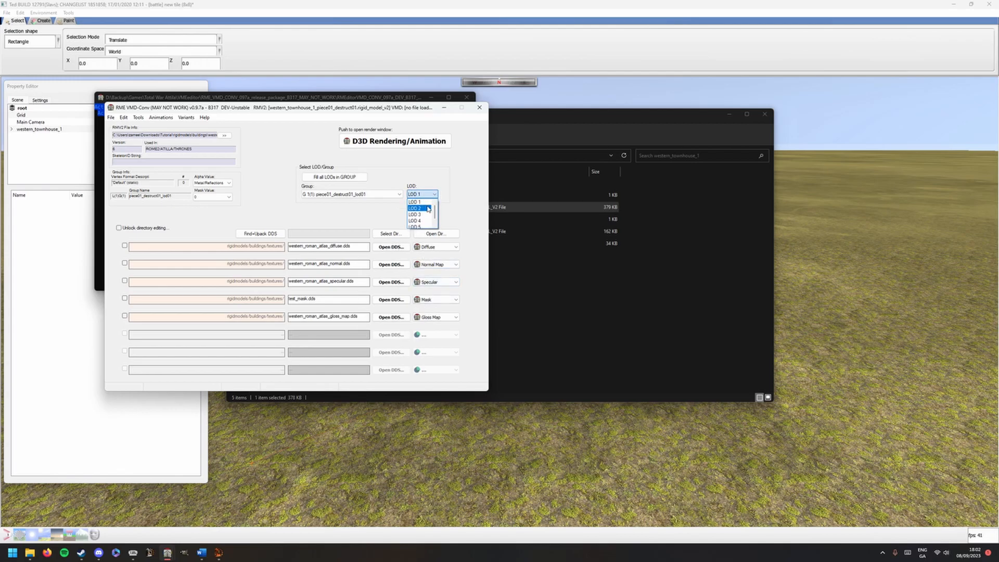
left_click(427, 208)
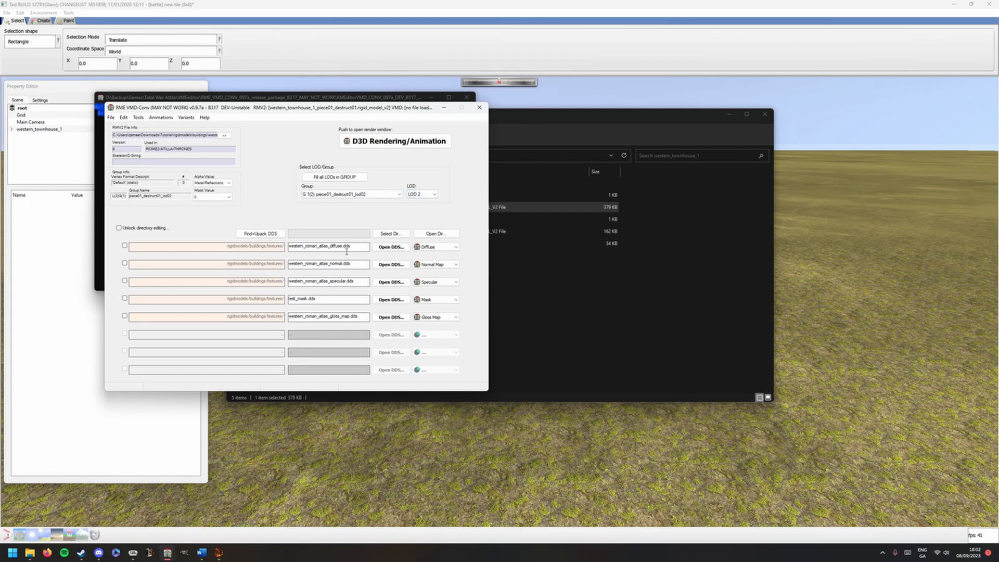
left_click(430, 196)
left_click_drag(435, 209, 435, 204)
left_click(421, 202)
left_click(429, 195)
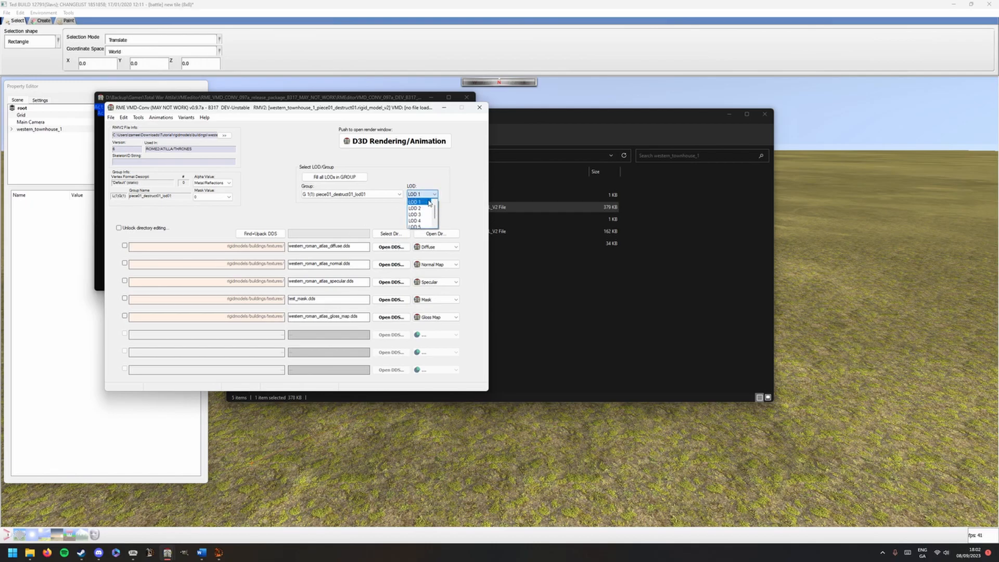
left_click(422, 225)
left_click(428, 194)
left_click(423, 202)
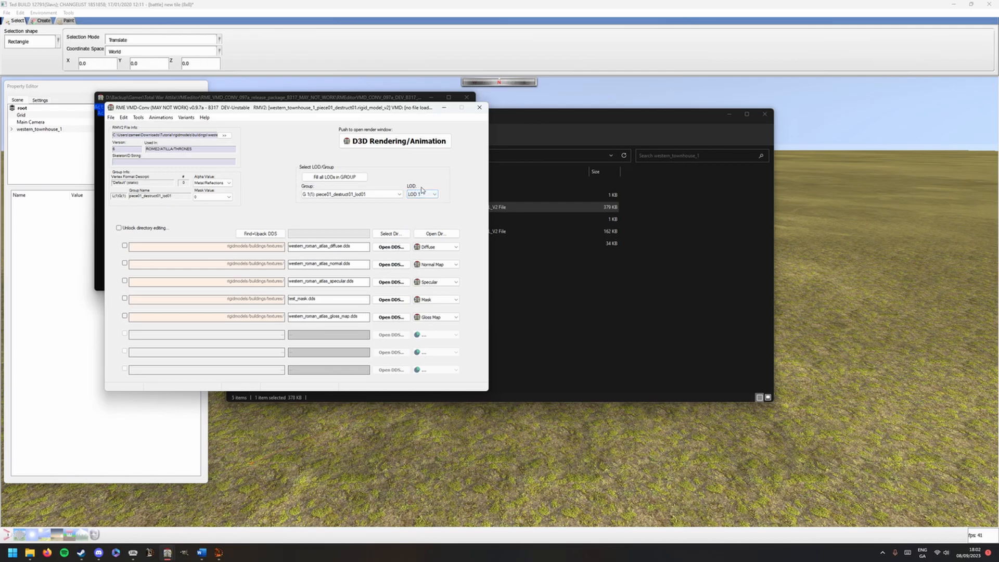
Step: Inspect the texture assignments of the model's first and second mesh groups at LOD 1
left_click(321, 193)
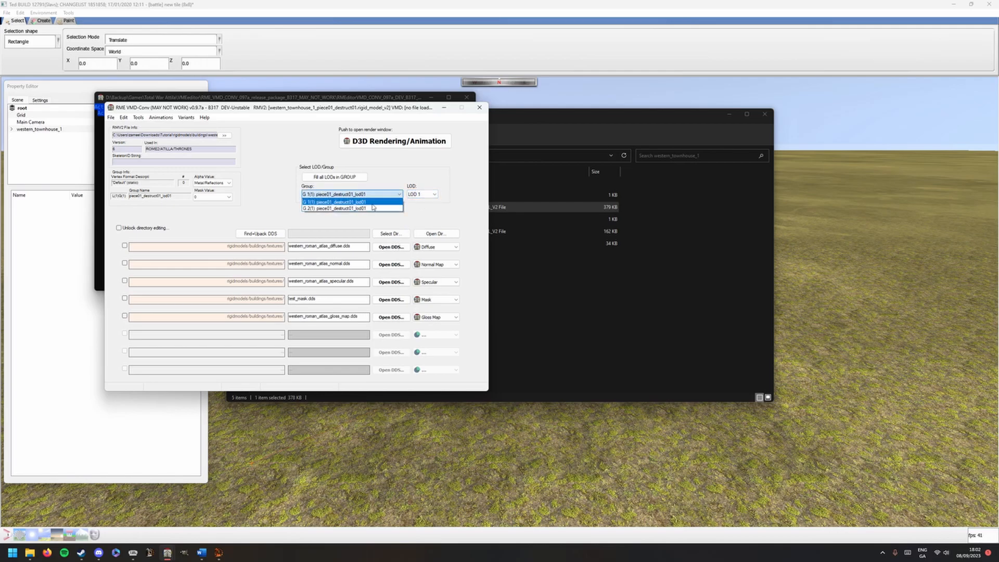
left_click(327, 201)
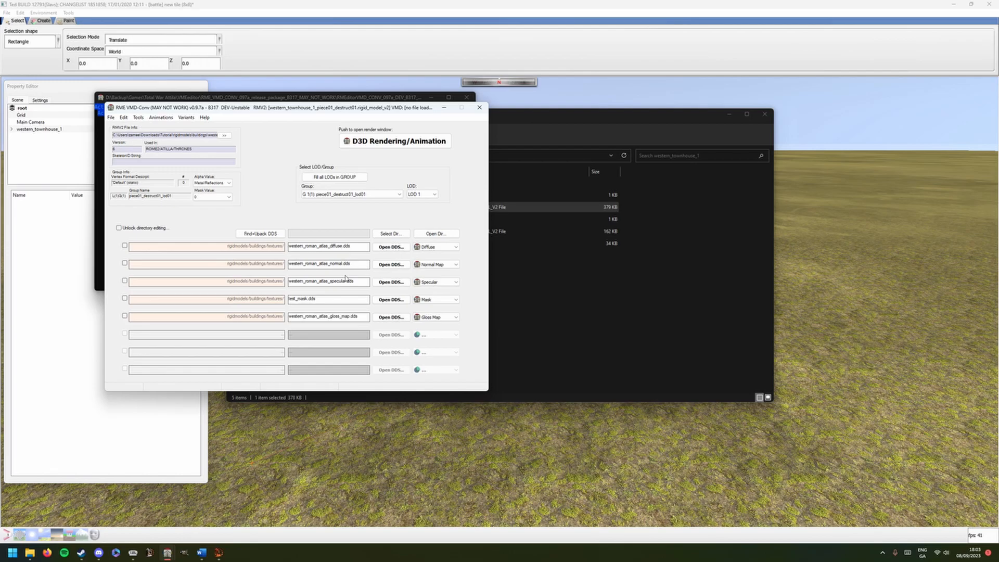
left_click(346, 194)
left_click(337, 212)
Step: Switch to the models2 pack, filter its contents by western_barba, and expand the textures folder
left_click(220, 556)
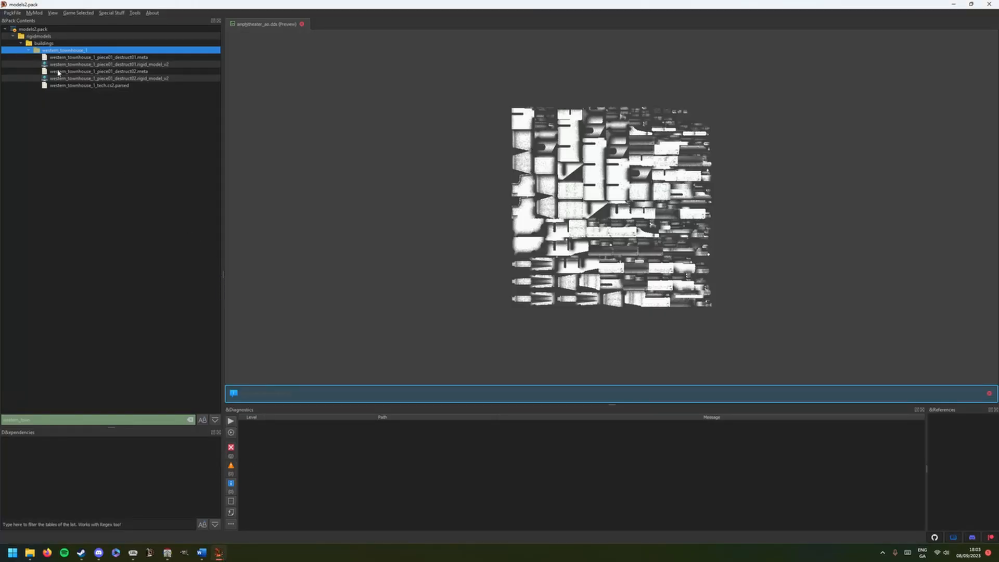
left_click(190, 419)
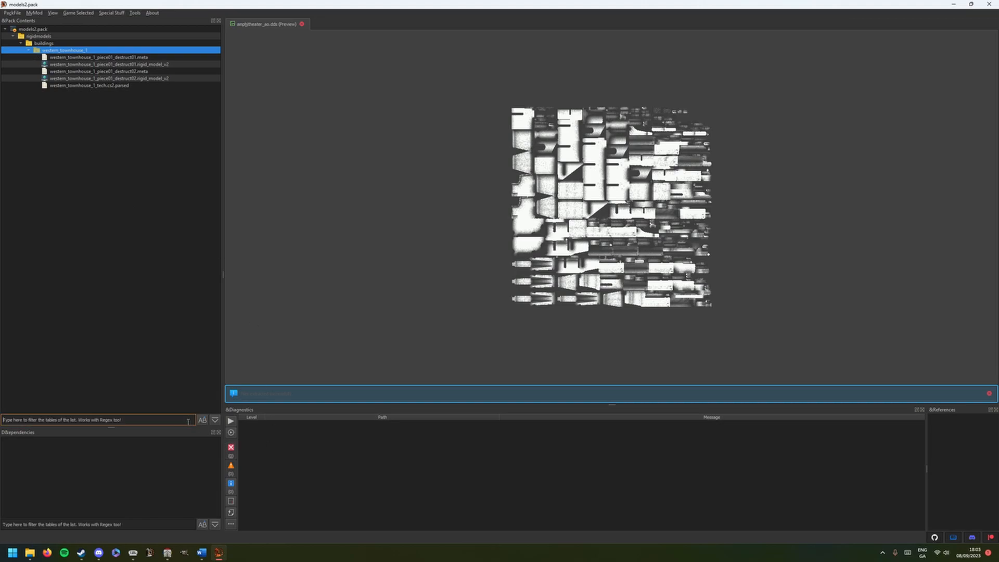
type("tow")
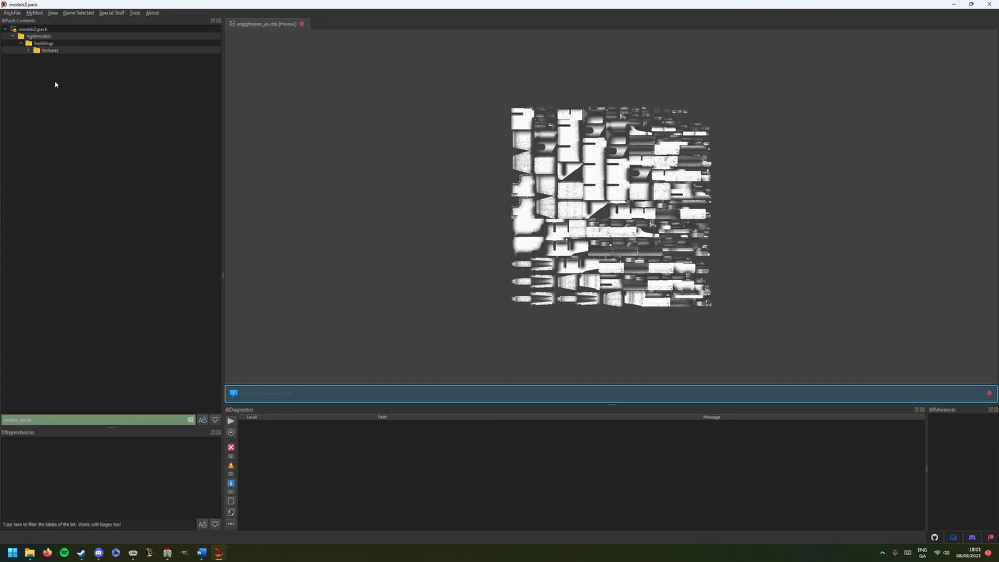
left_click(29, 51)
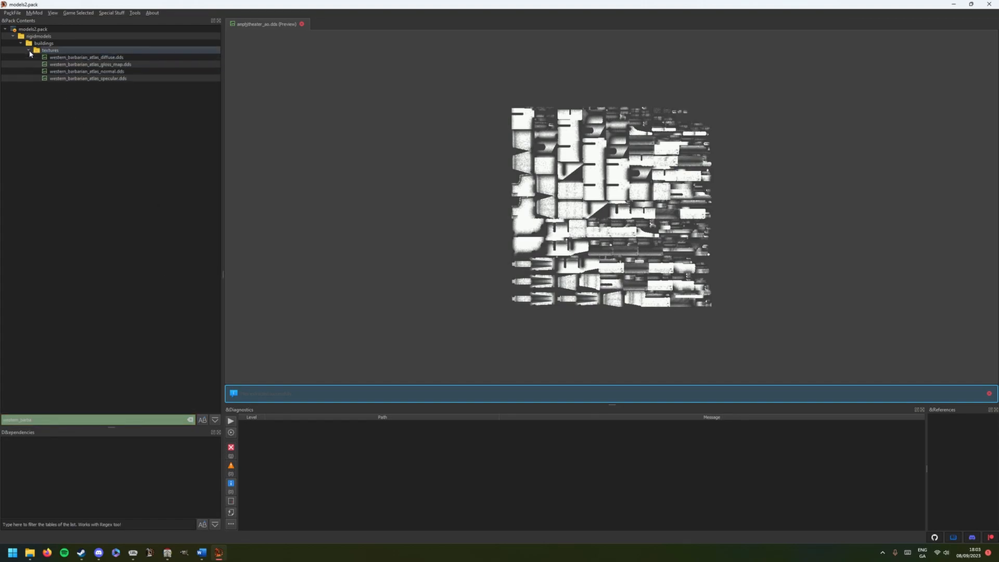
Step: Preview the western_barbarian_atlas diffuse, gloss map, normal and specular textures, ending on the diffuse one
left_click(96, 58)
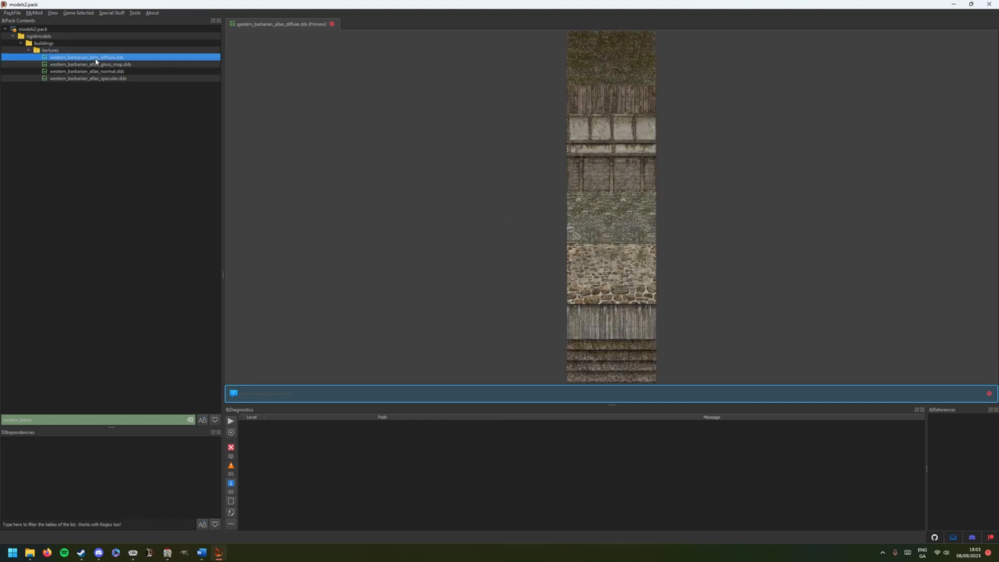
key("Down")
key("Down")
key("Down")
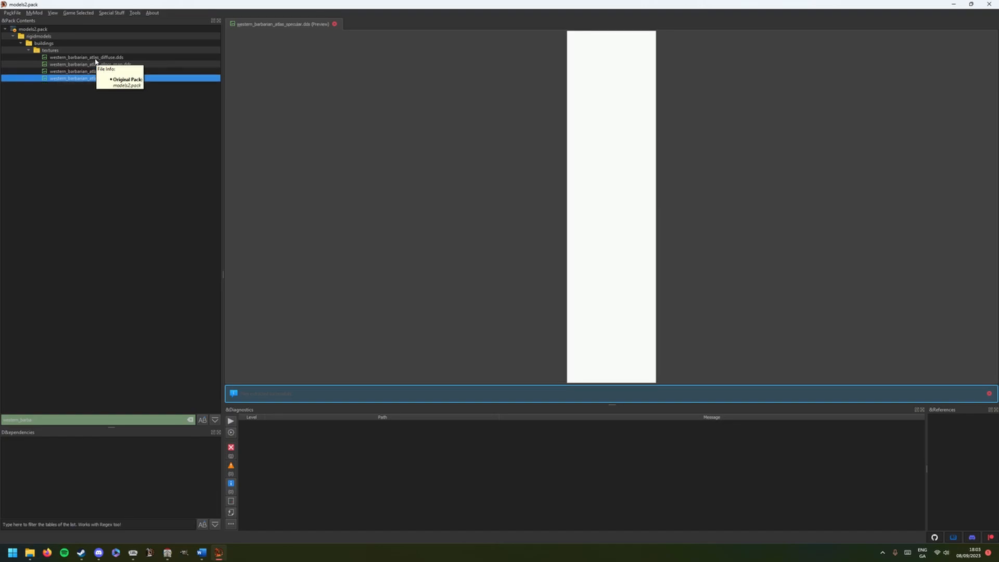
left_click(95, 57)
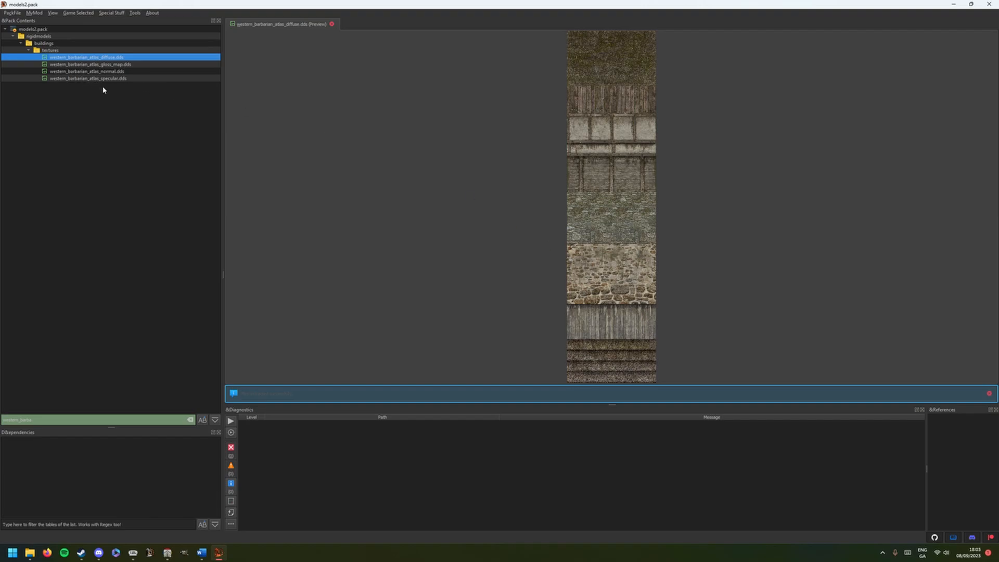
Step: Shrink the pack window, return to the Ted editor, and set the house's destruction_level to 0
left_click_drag(645, 4, 306, 86)
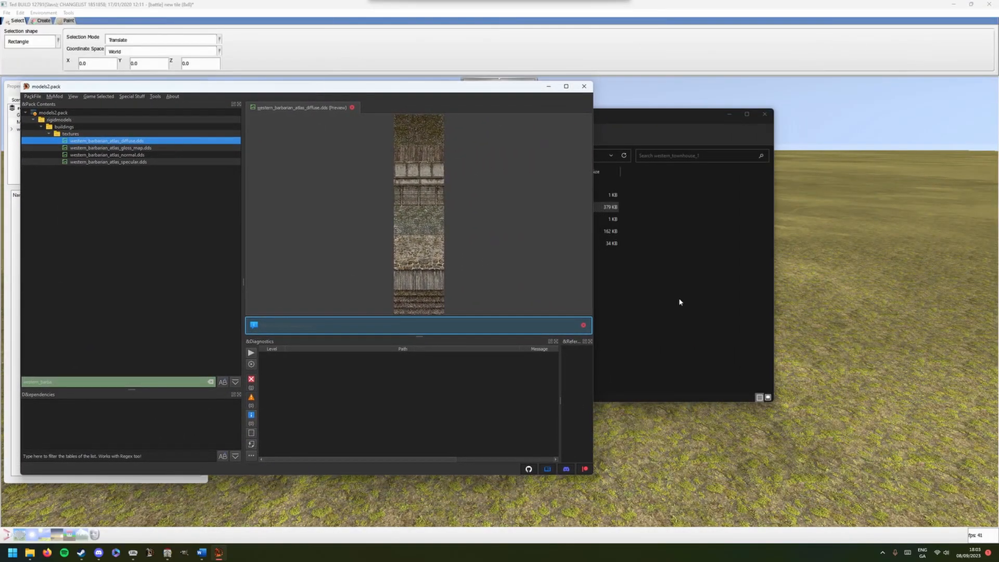
left_click(852, 413)
left_click(521, 384)
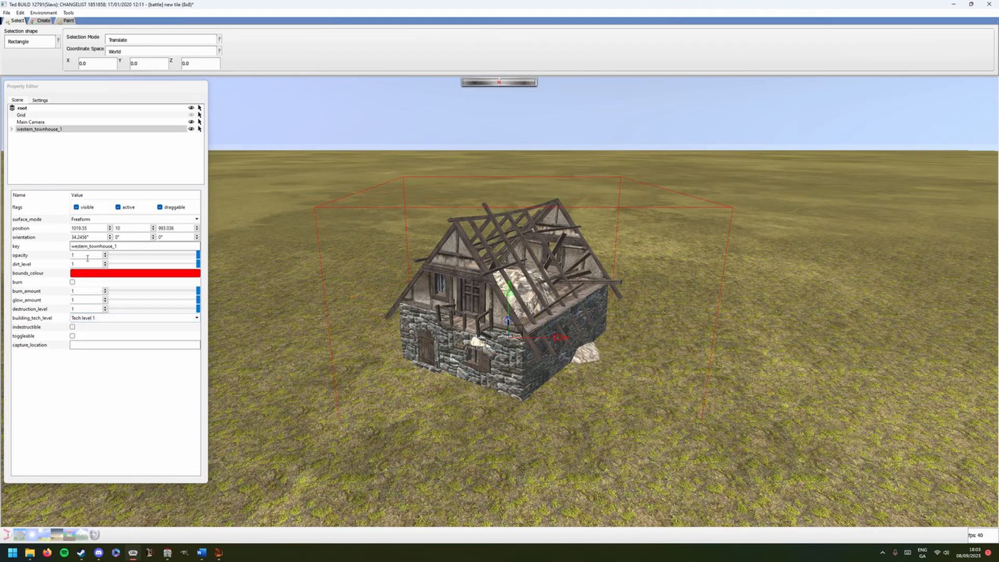
left_click(105, 311)
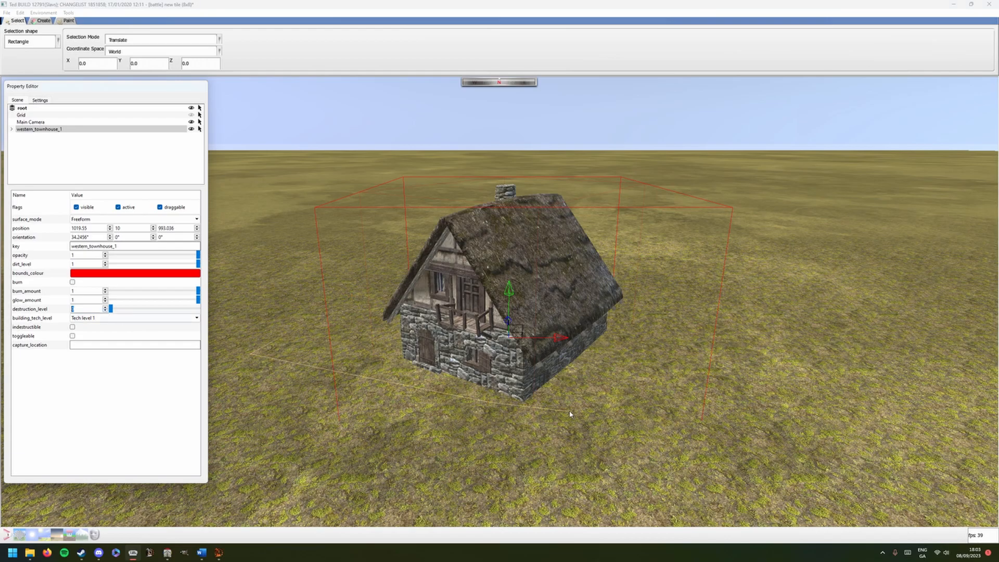
key("a")
key("d")
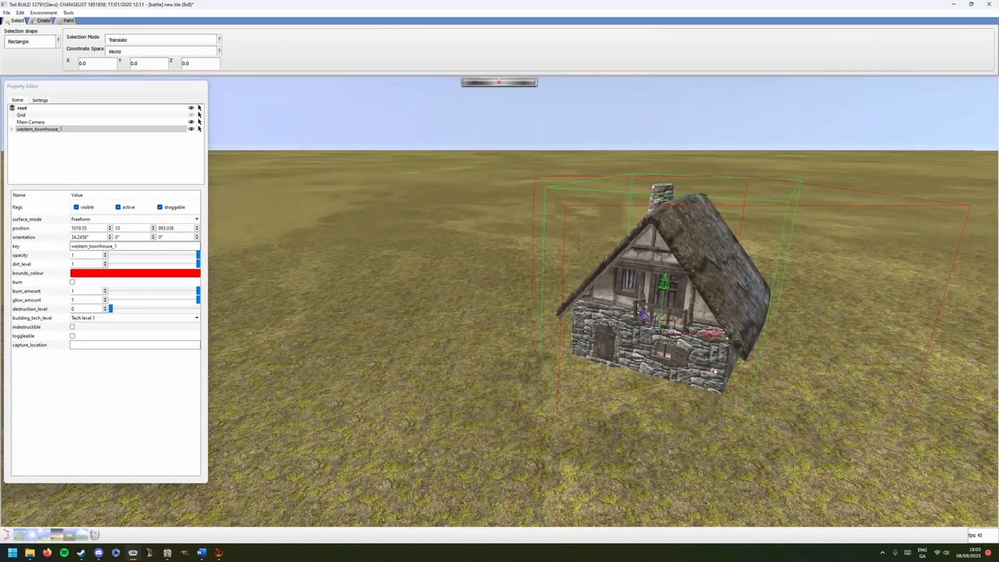
Step: Compare the western_barbarian_atlas_diffuse.dds preview with the house in Ted, and maximize the pack window again
left_click(219, 552)
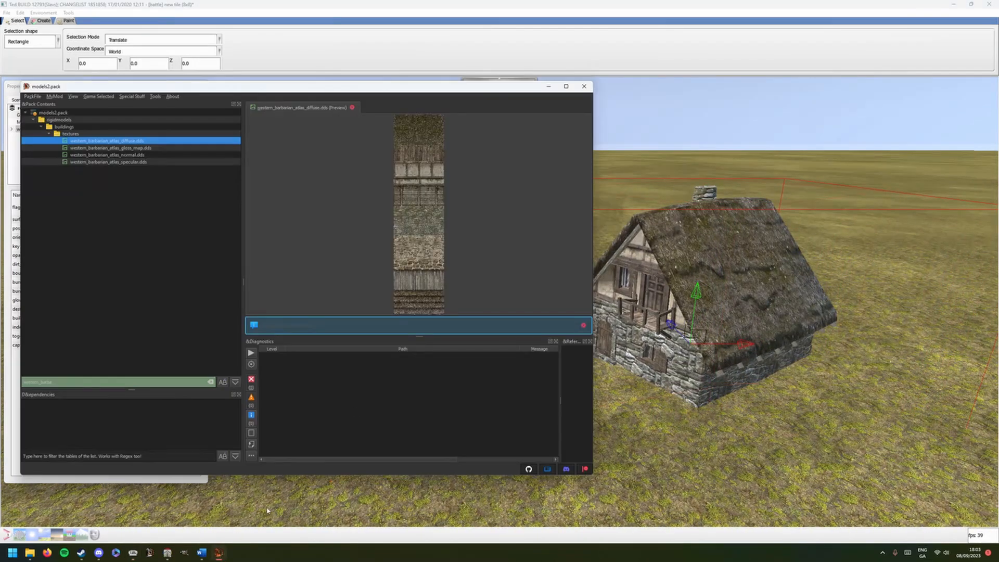
left_click_drag(468, 87, 441, 107)
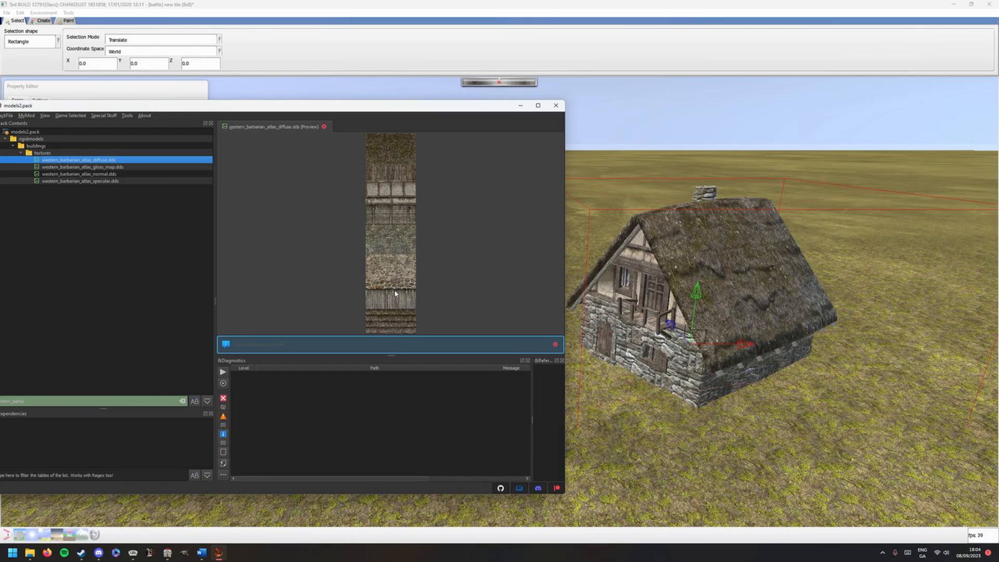
mouse_move(539, 113)
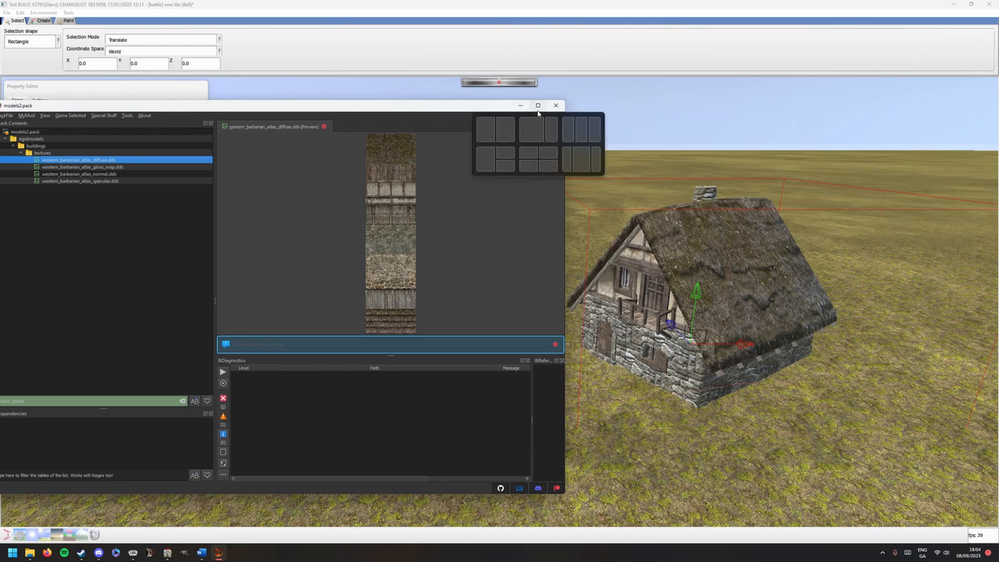
left_click(538, 105)
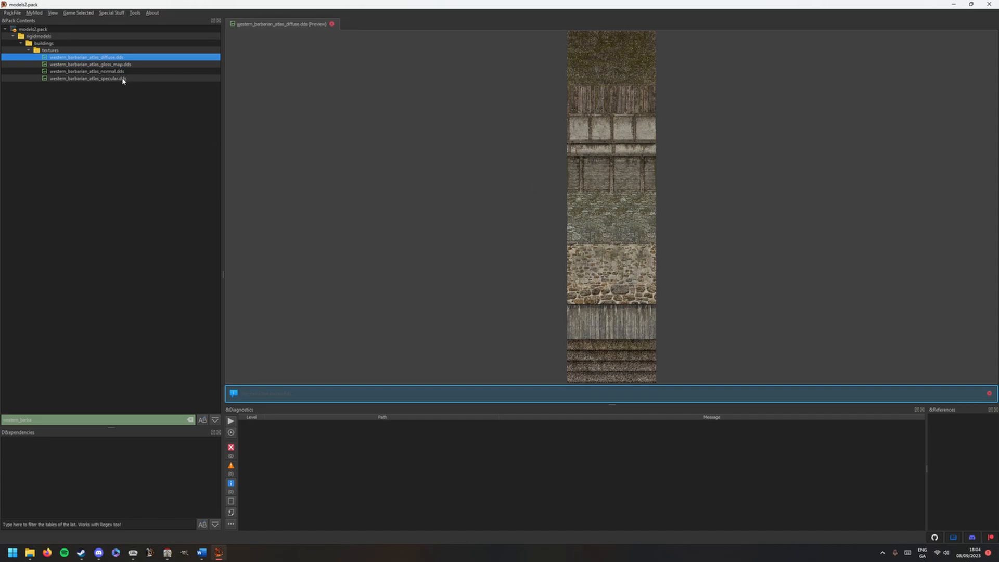
Step: Extract the western_barbarian_atlas diffuse, gloss map, normal and specular textures from the pack into the Tutorial folder
left_click(122, 81, "shift")
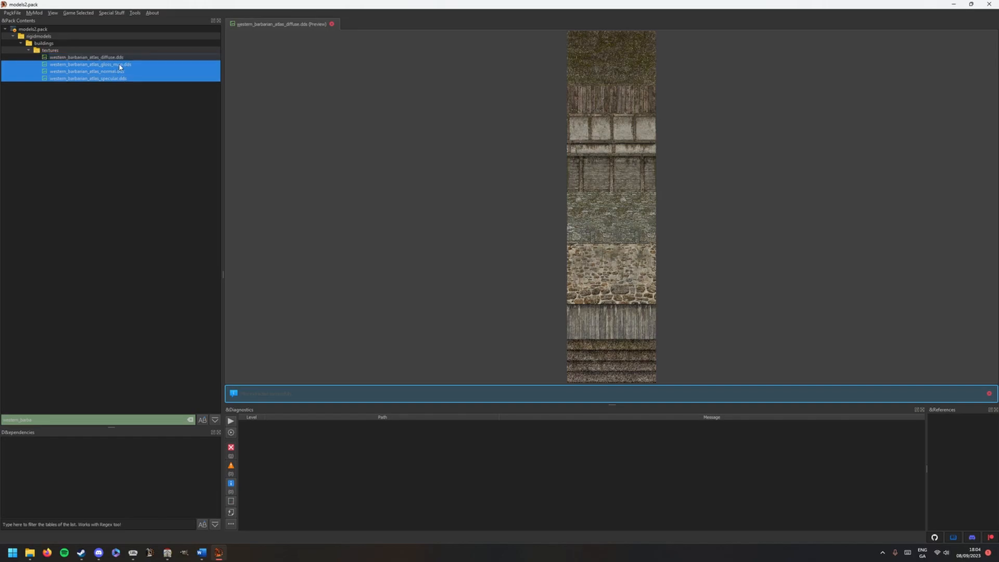
right_click(118, 67)
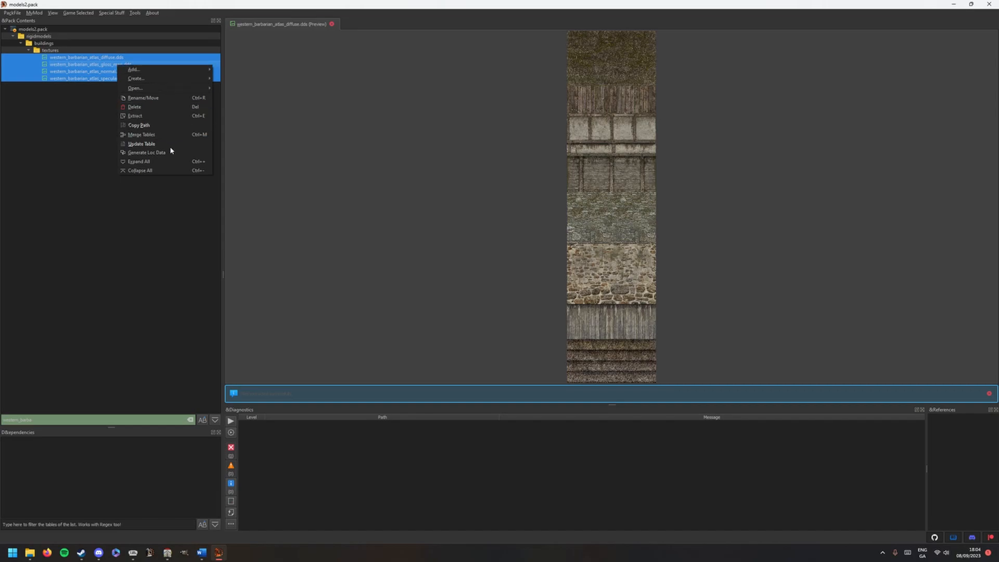
left_click(139, 116)
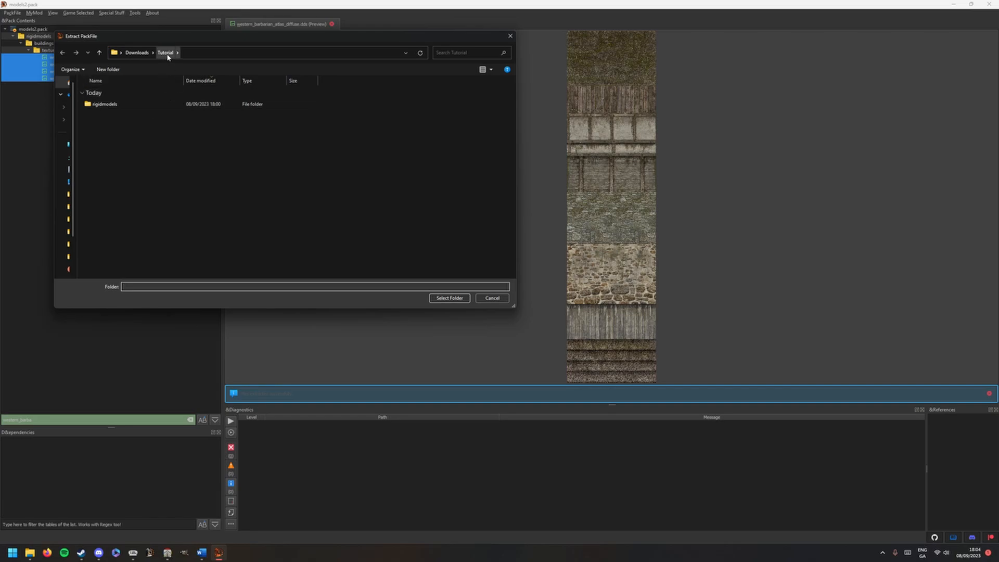
left_click(440, 300)
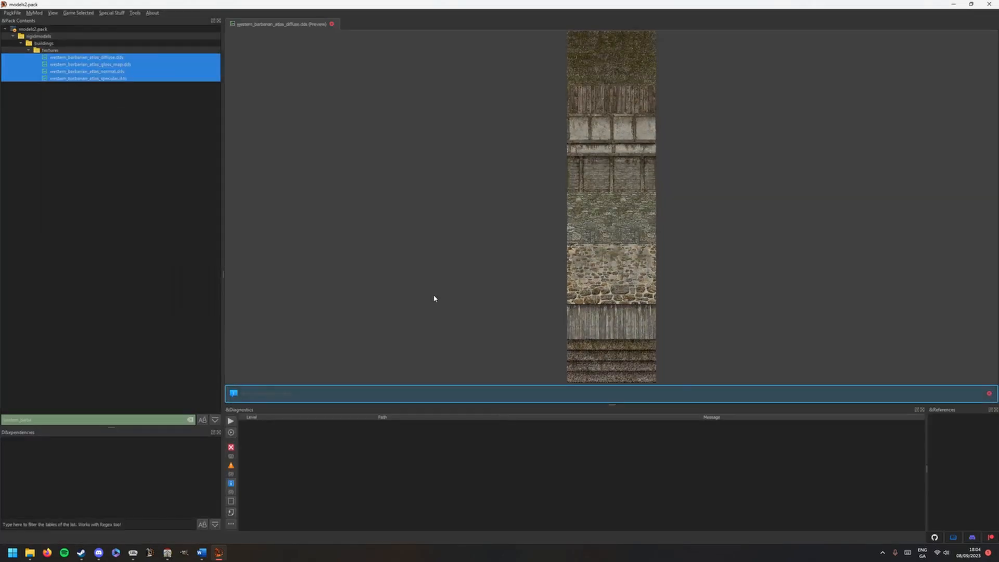
Step: Switch to File Explorer and open the extracted textures folder under Tutorial, rigidmodels, buildings
mouse_move(29, 552)
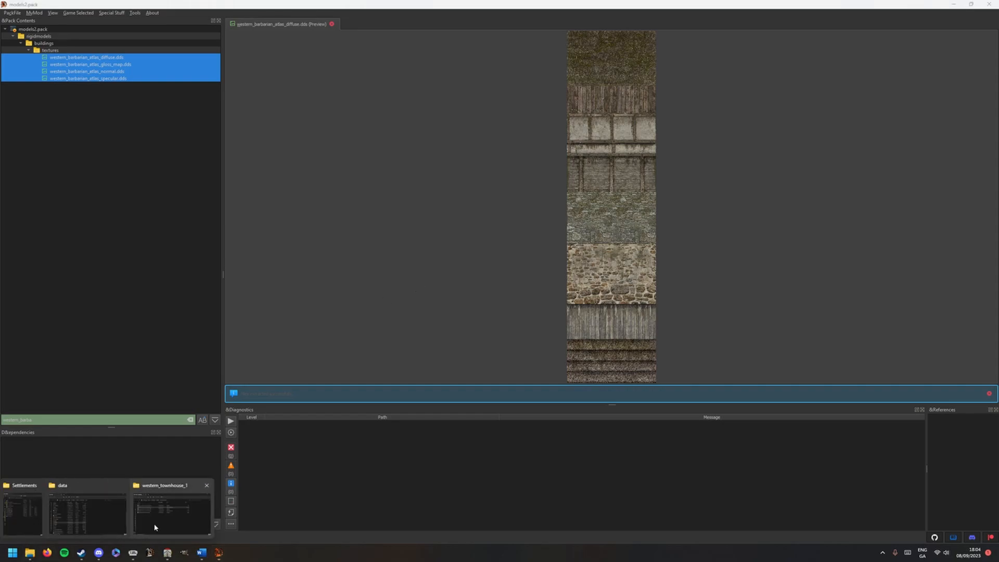
left_click(171, 523)
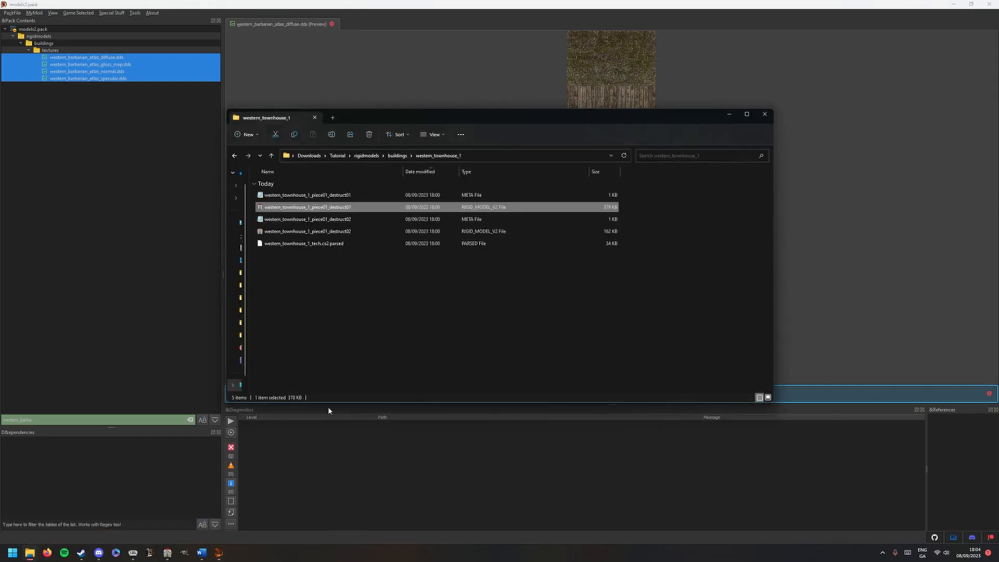
left_click(340, 157)
double_click(294, 196)
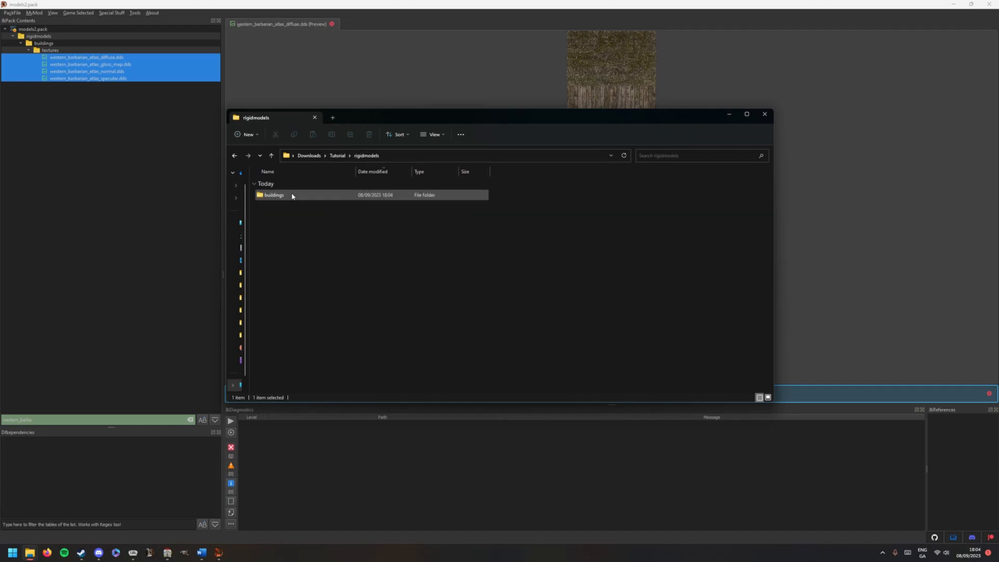
double_click(294, 196)
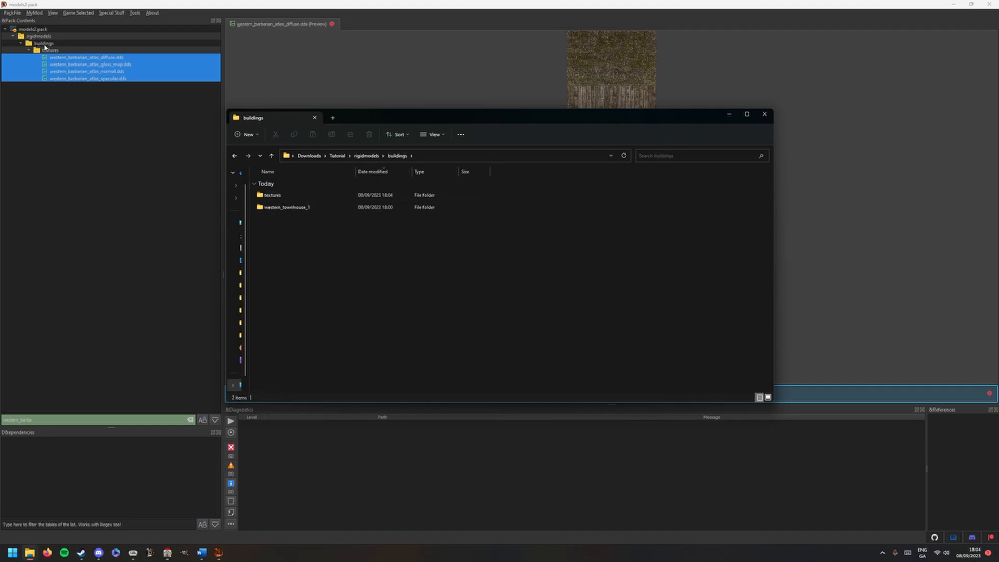
double_click(272, 195)
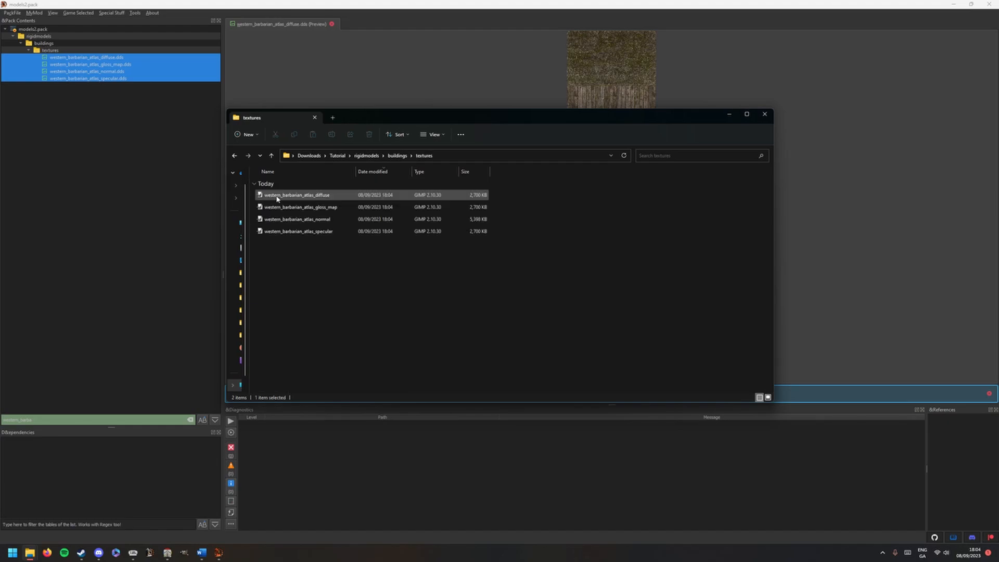
Step: Widen the name column, then display the extracted texture files as icon thumbnails
left_click_drag(356, 171, 493, 171)
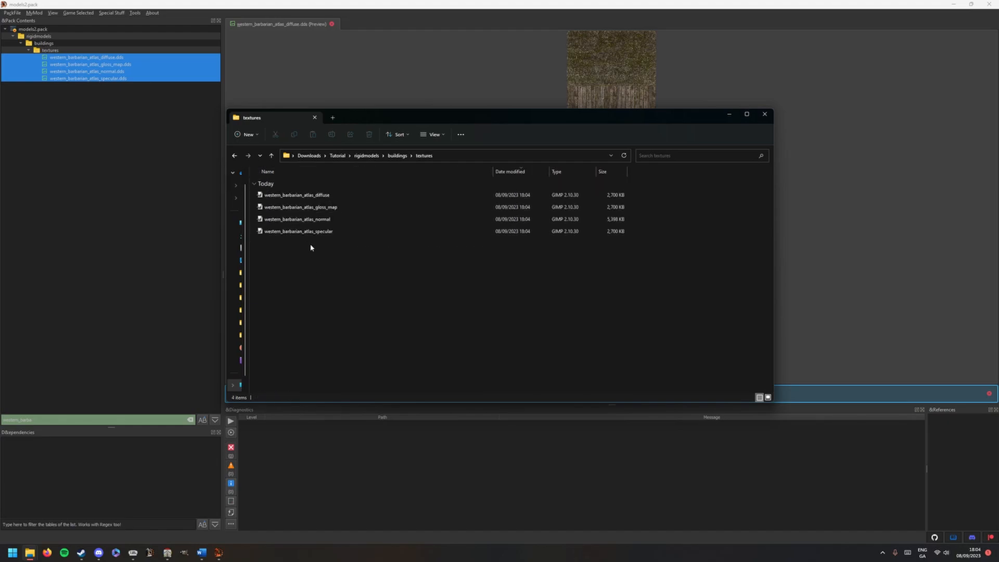
right_click(343, 266)
mouse_move(351, 269)
left_click(456, 286)
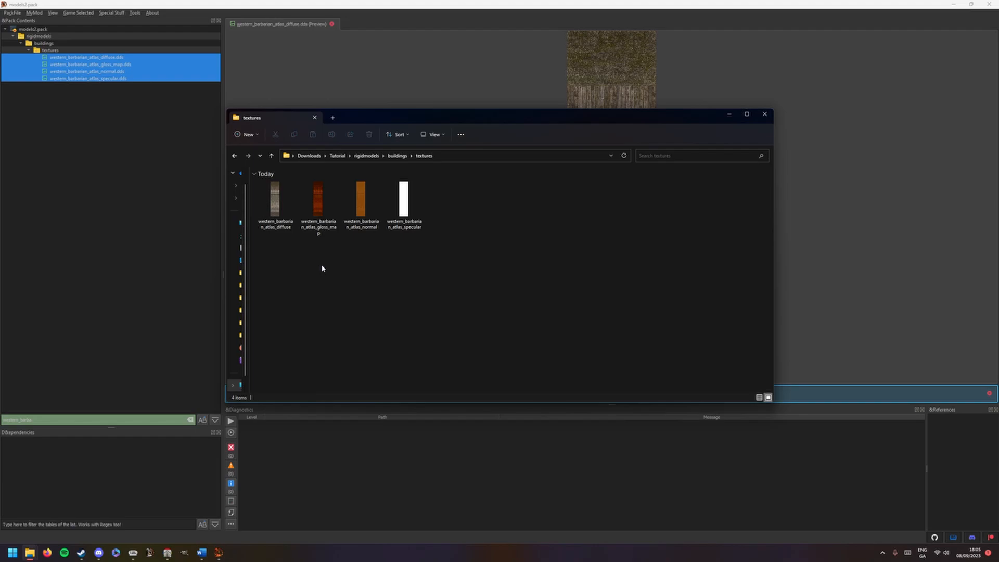
Step: Open the western_barbarian_atlas_diffuse texture in GIMP without loading its mipmaps
double_click(275, 228)
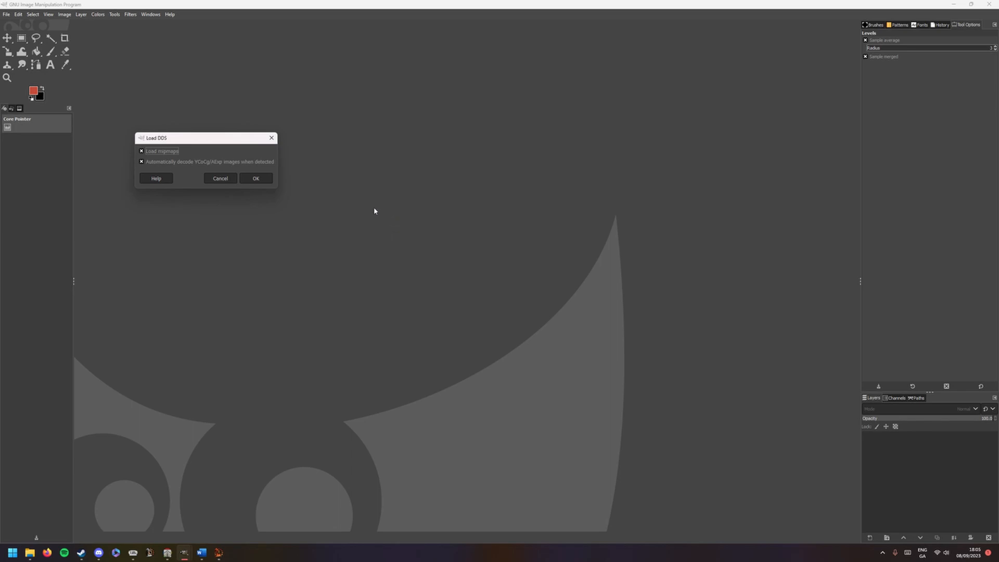
left_click(164, 151)
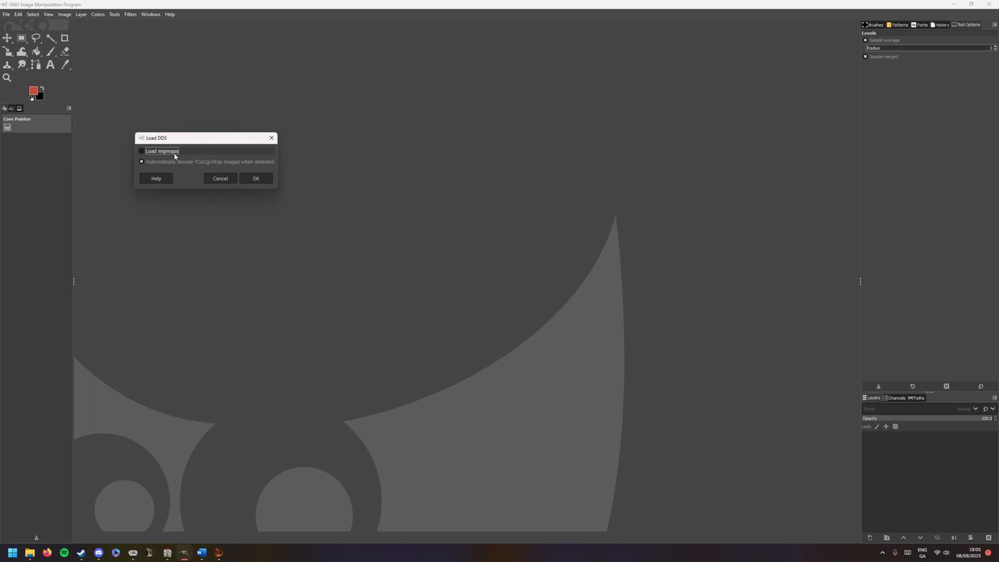
left_click(257, 179)
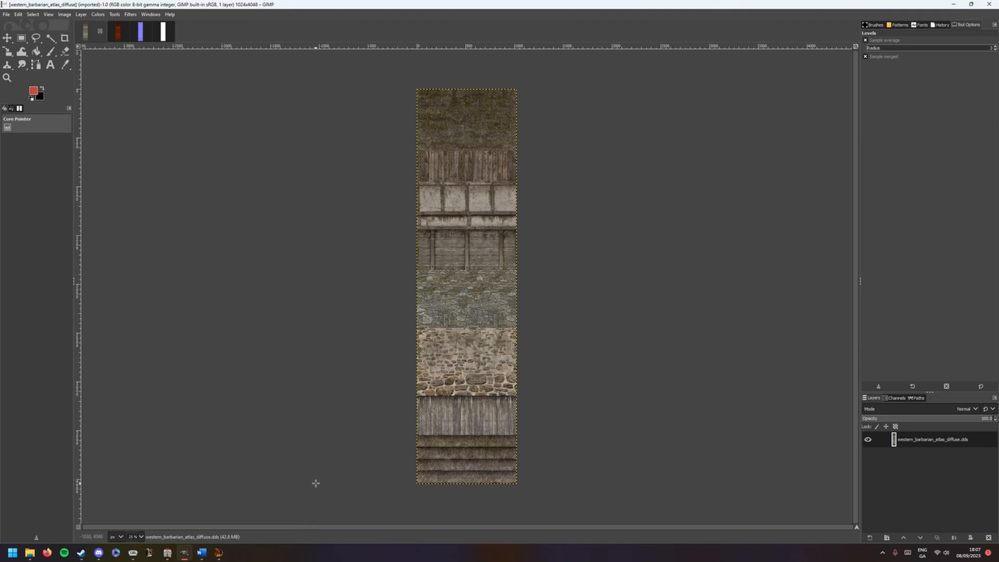
Step: Return to the models2 pack, clear its contents filter, and expand the buildings' textures folder
left_click(219, 554)
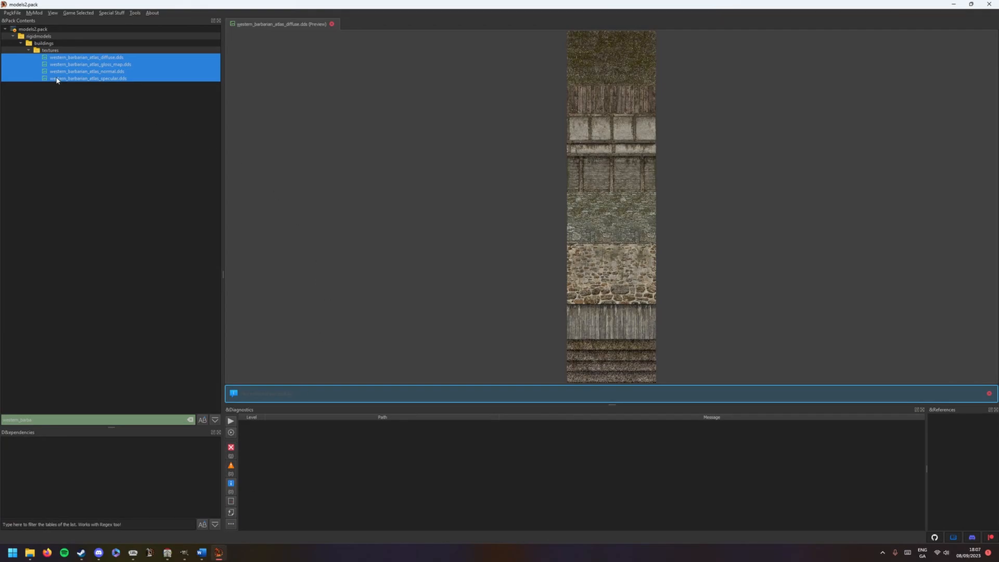
left_click(191, 419)
scroll(109, 156, "down", 3)
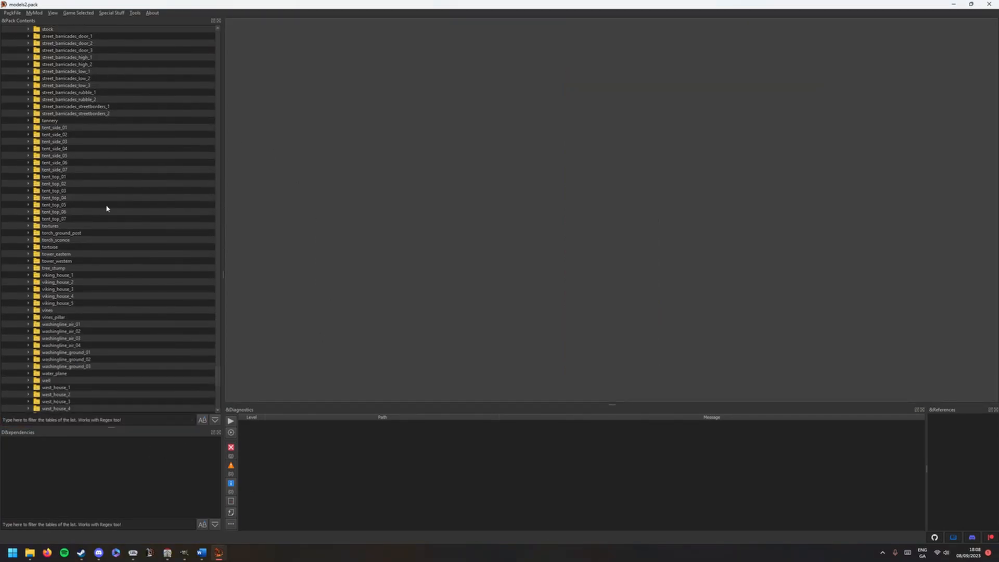
left_click(30, 227)
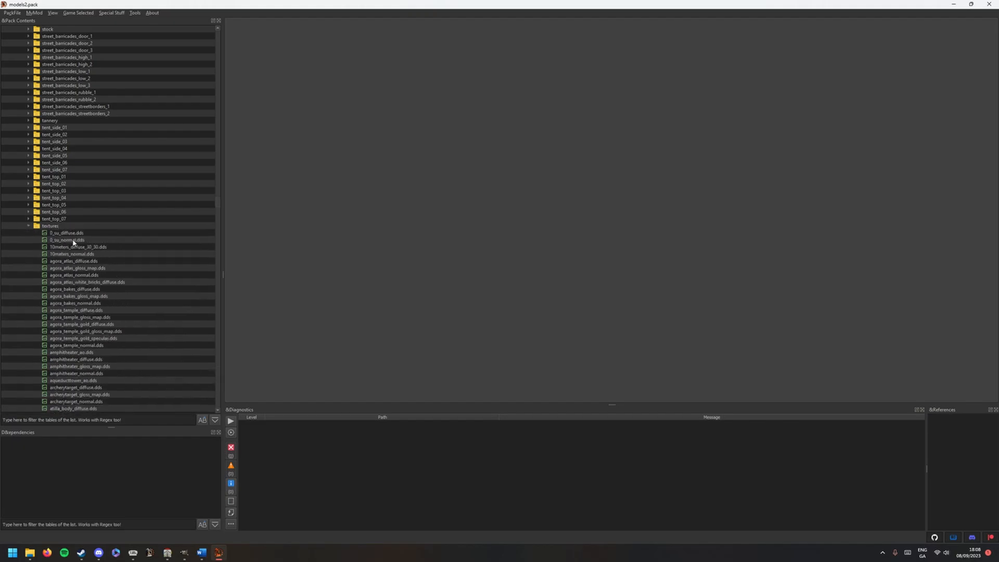
Step: Preview the pack's building textures one after another, from 0_su_normal.dds past agora_temple_normal.dds
left_click(93, 241)
key("Down")
key("Down")
key("Down")
key("Down")
key("Down")
key("Down")
key("Down")
key("Down")
key("Down")
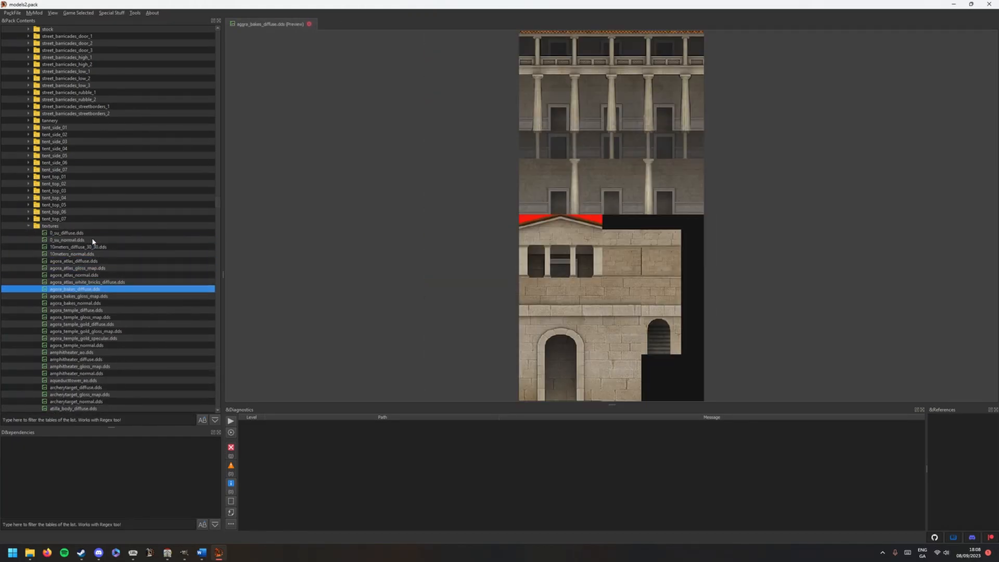
key("Down")
key("Down")
key("Down")
key("Down")
key("Down")
key("Down")
key("Down")
key("Down")
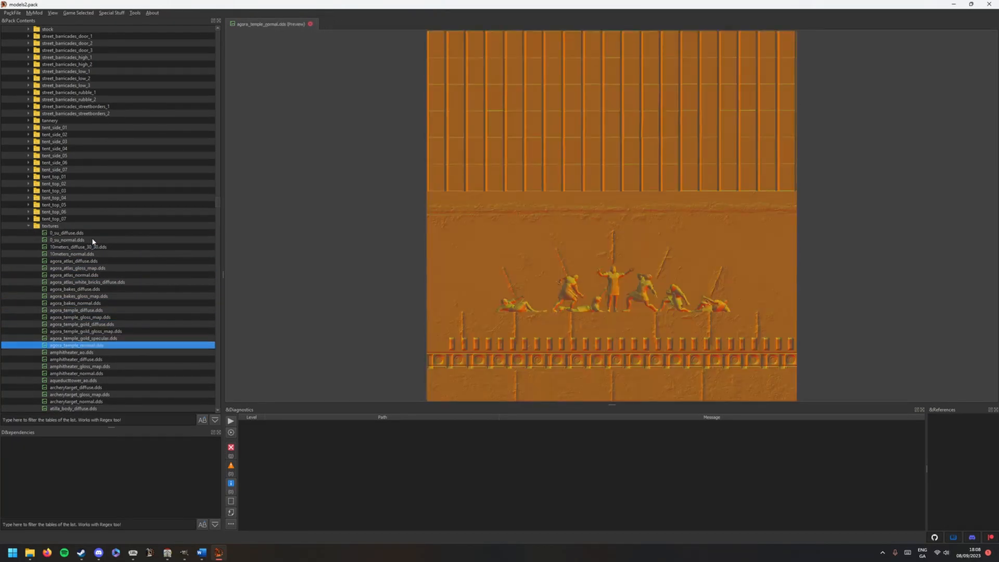
key("Down")
key("Down")
key("Down")
key("Down")
key("Down")
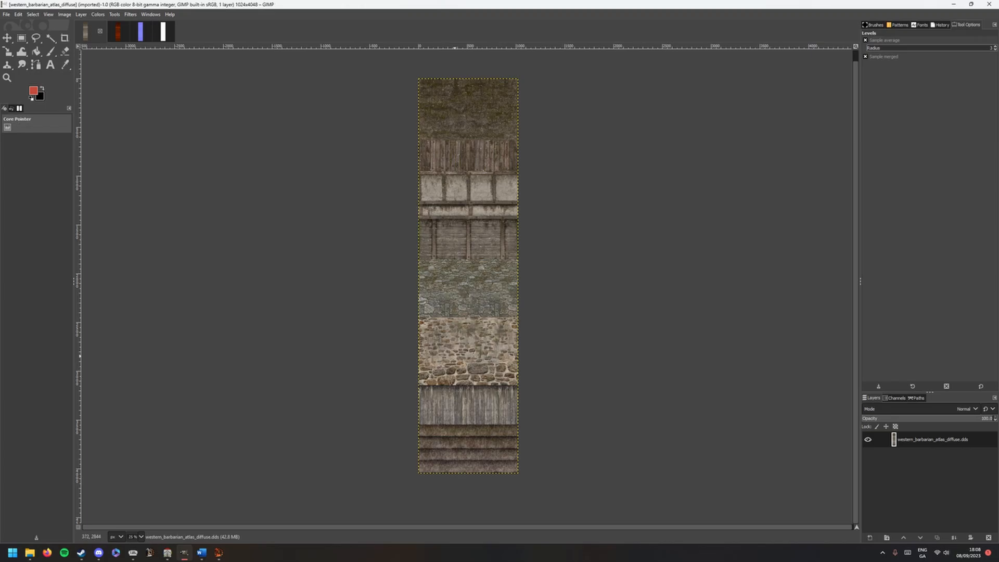
Step: Examine the two stone wall sections of the western_barbarian_atlas_diffuse texture up close in GIMP
scroll(455, 355, "up", 4)
left_click_drag(491, 367, 455, 462)
left_click_drag(388, 318, 403, 375)
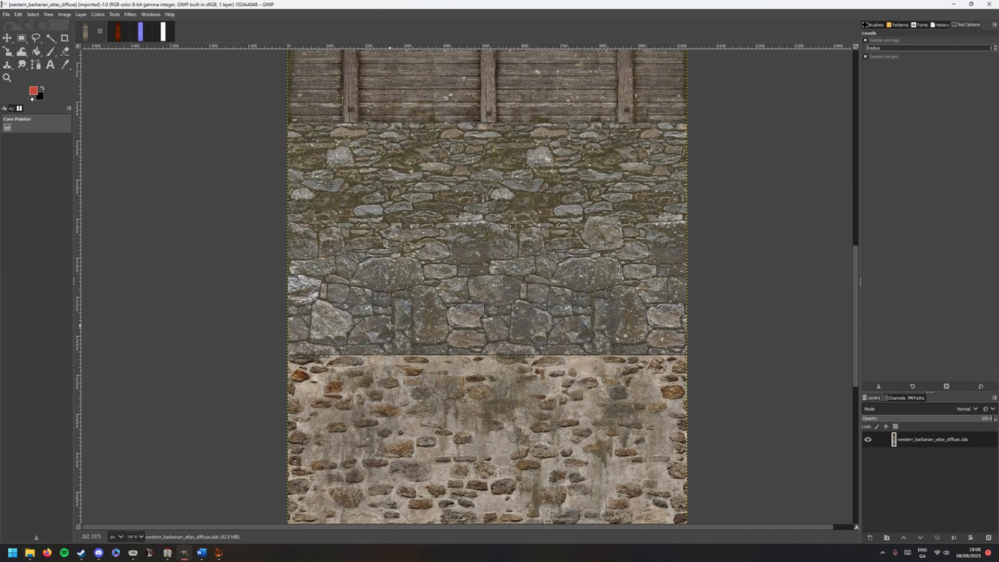
scroll(411, 343, "up", 2)
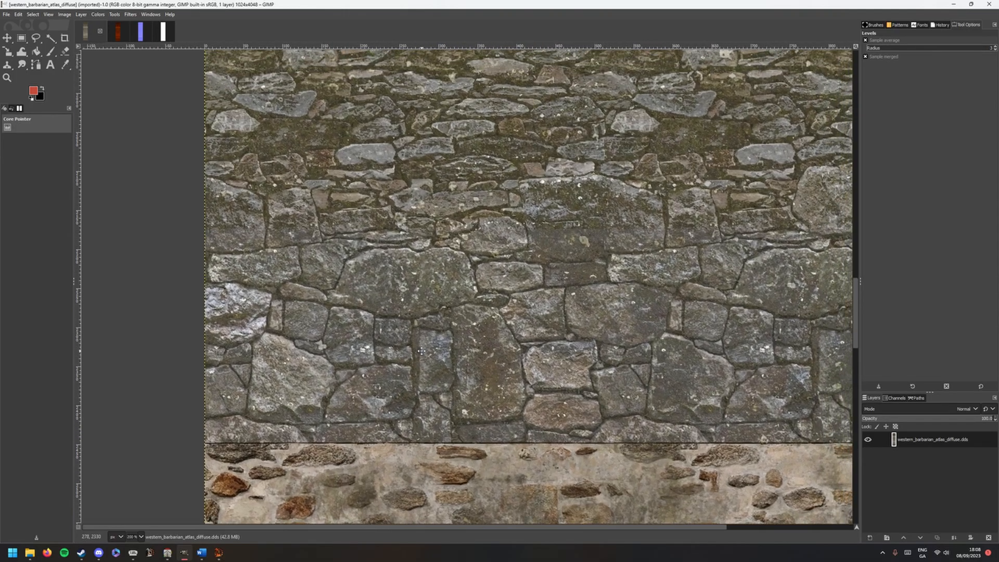
left_click_drag(420, 352, 384, 349)
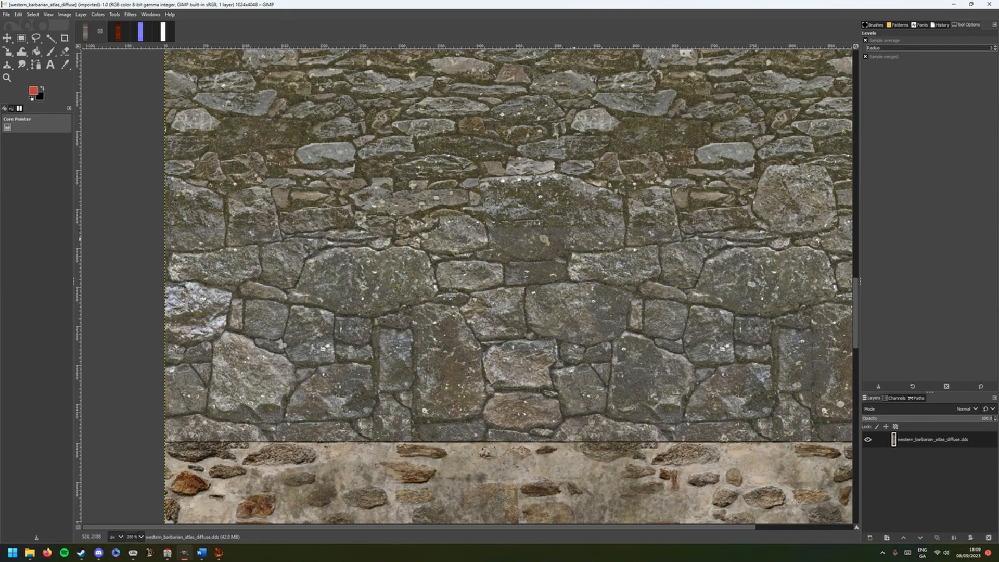
scroll(454, 265, "down", 4)
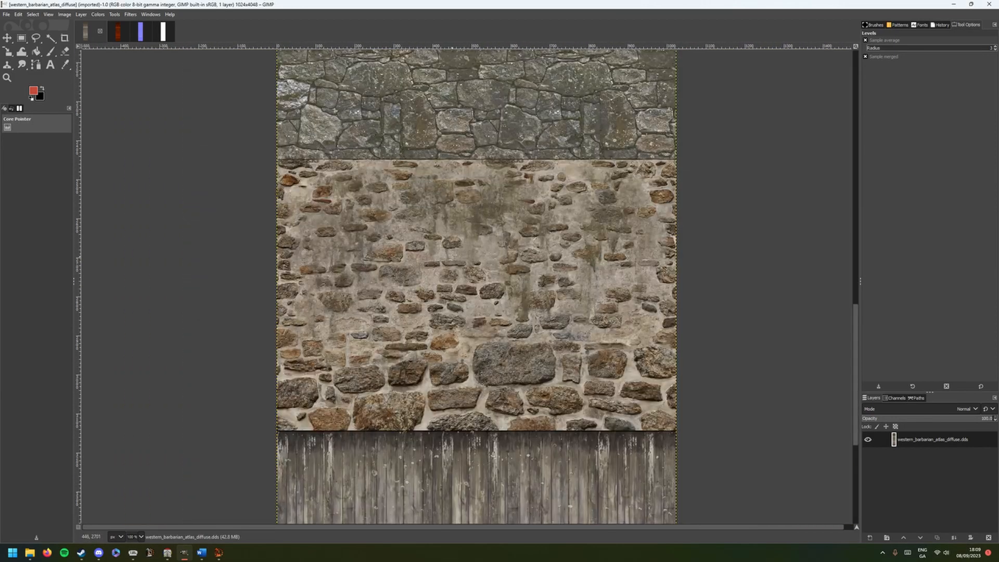
scroll(454, 271, "up", 2)
left_click_drag(453, 272, 446, 323)
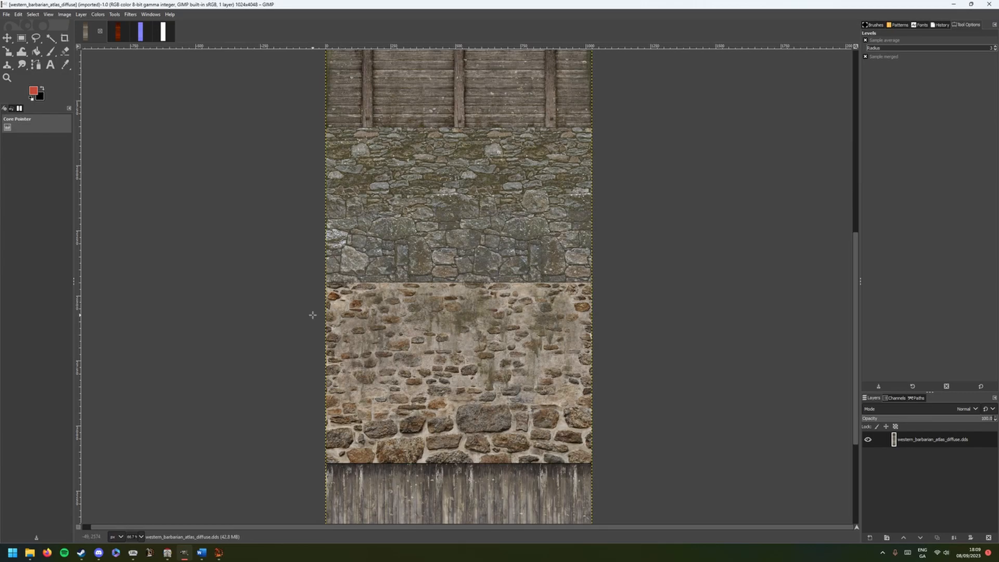
Step: Select the light stone wall section of the diffuse atlas with a rectangular selection of about 1023 by 693 px
left_click(27, 42)
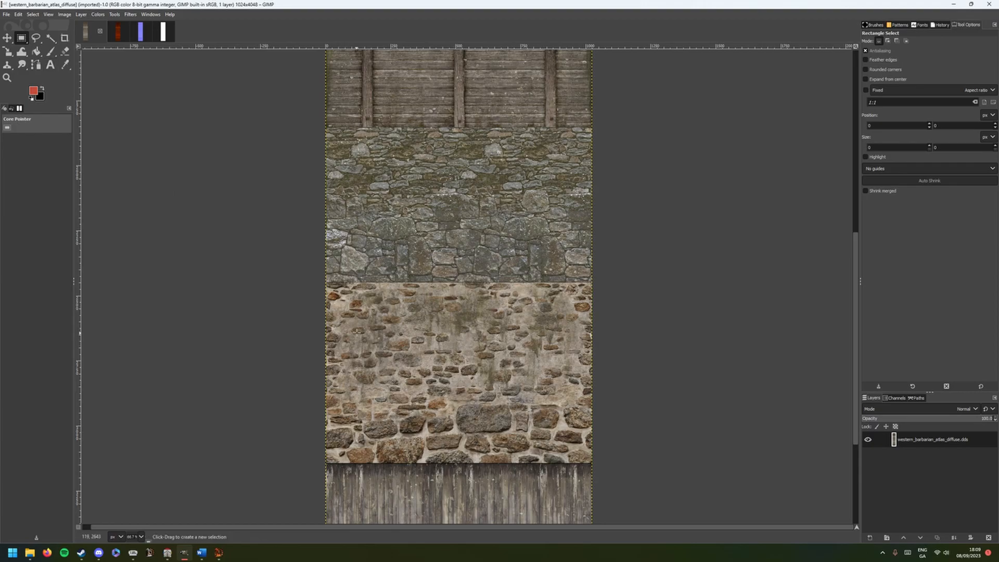
left_click_drag(353, 331, 367, 325)
scroll(367, 324, "up", 1)
left_click_drag(351, 260, 320, 210)
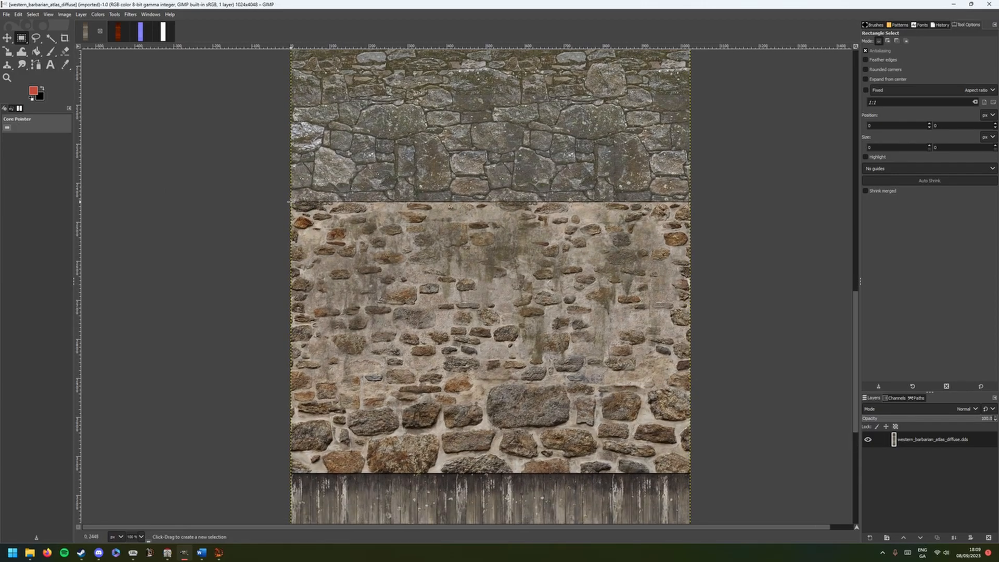
left_click_drag(290, 202, 692, 473)
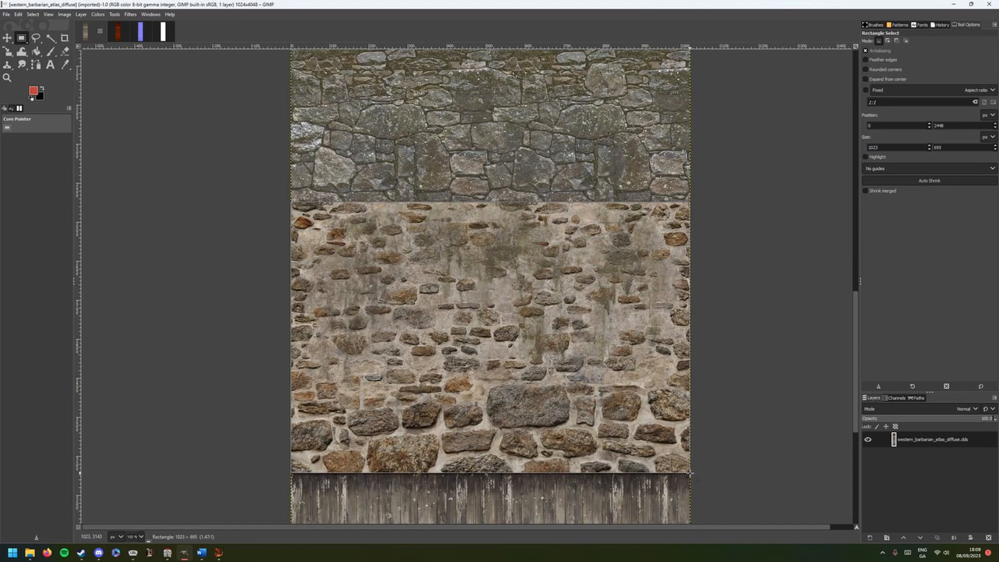
left_click_drag(691, 474, 691, 474)
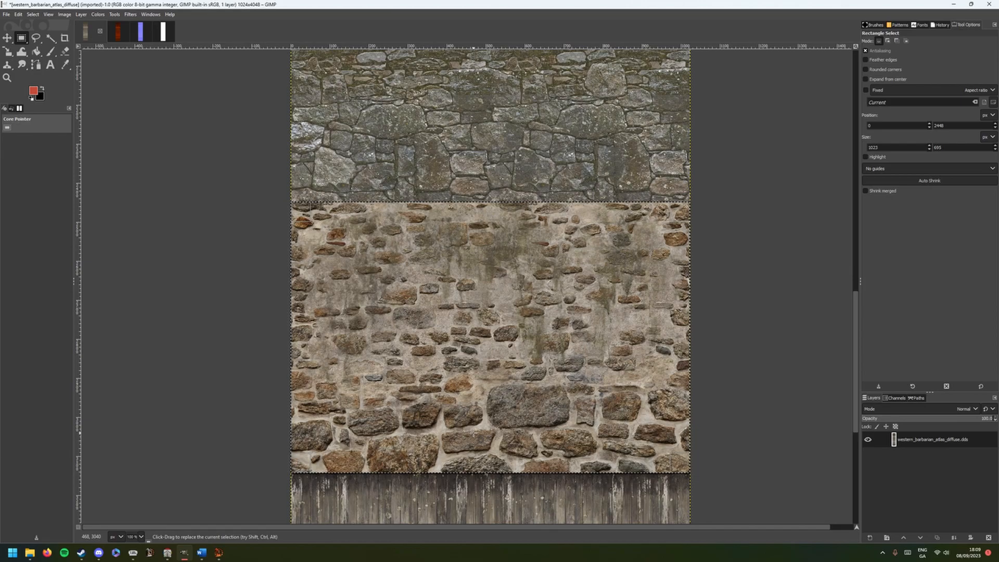
Step: Adjust the selection's upper edge at the seam between the two stone walls, making it 694 px high
key("ctrl")
scroll(470, 183, "up", 7)
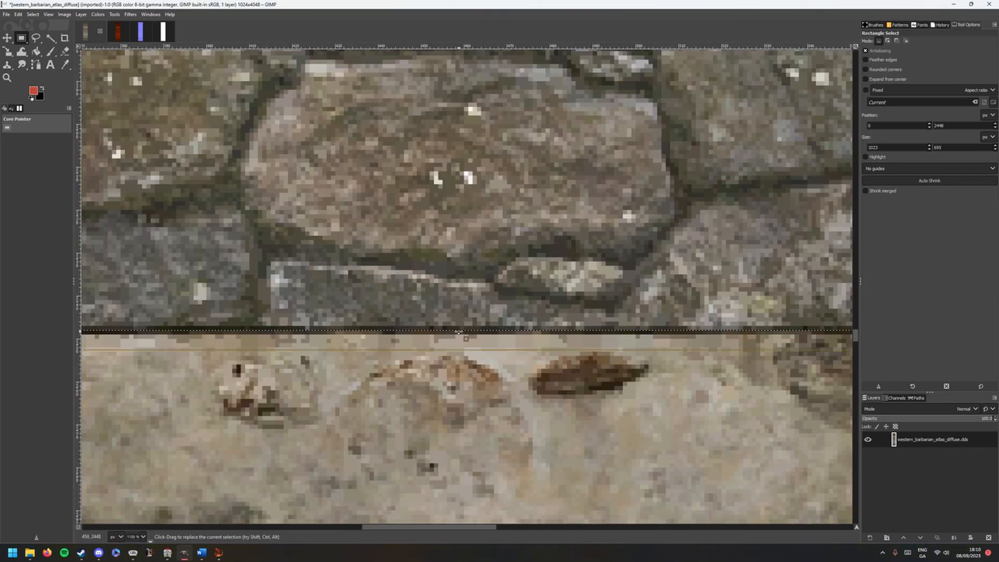
left_click_drag(459, 339, 459, 343)
scroll(404, 350, "down", 3)
scroll(409, 358, "down", 2)
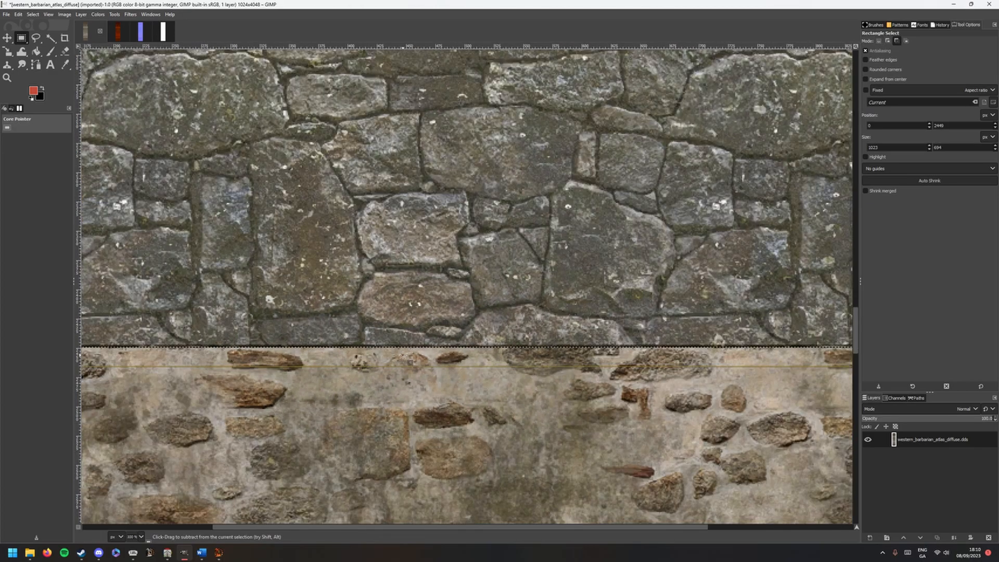
scroll(445, 158, "down", 5)
scroll(440, 265, "down", 1)
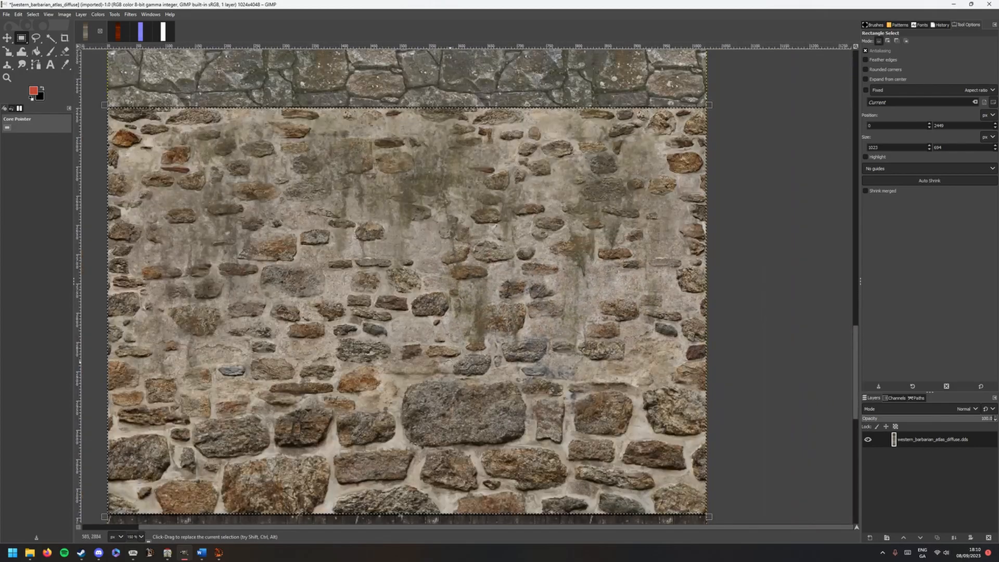
Step: Extend the selection's right edge to the image border so it is 1024 px wide
left_click_drag(401, 400, 465, 202)
scroll(419, 322, "up", 6)
scroll(418, 312, "down", 4)
scroll(564, 245, "down", 6)
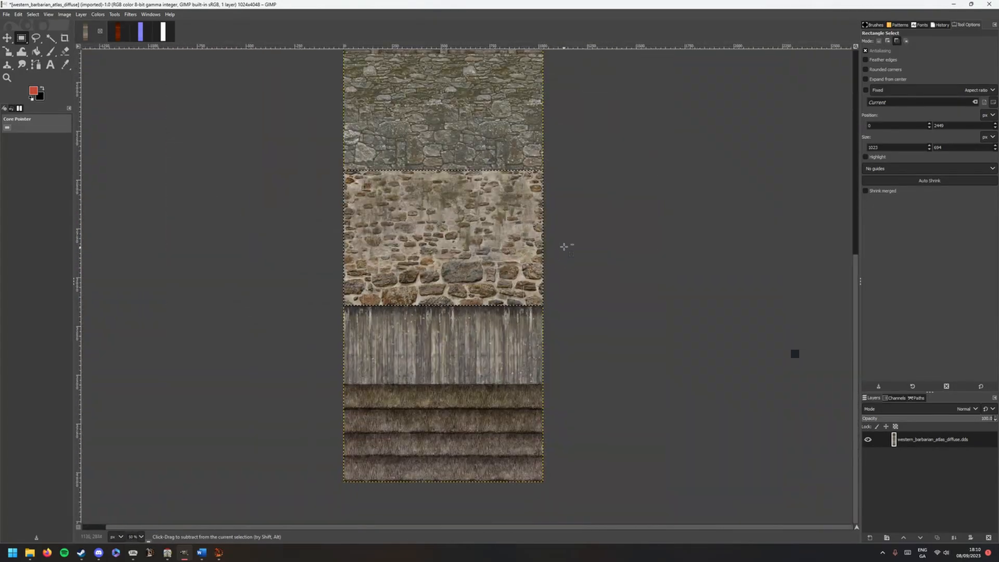
scroll(530, 272, "up", 8)
scroll(470, 269, "up", 2)
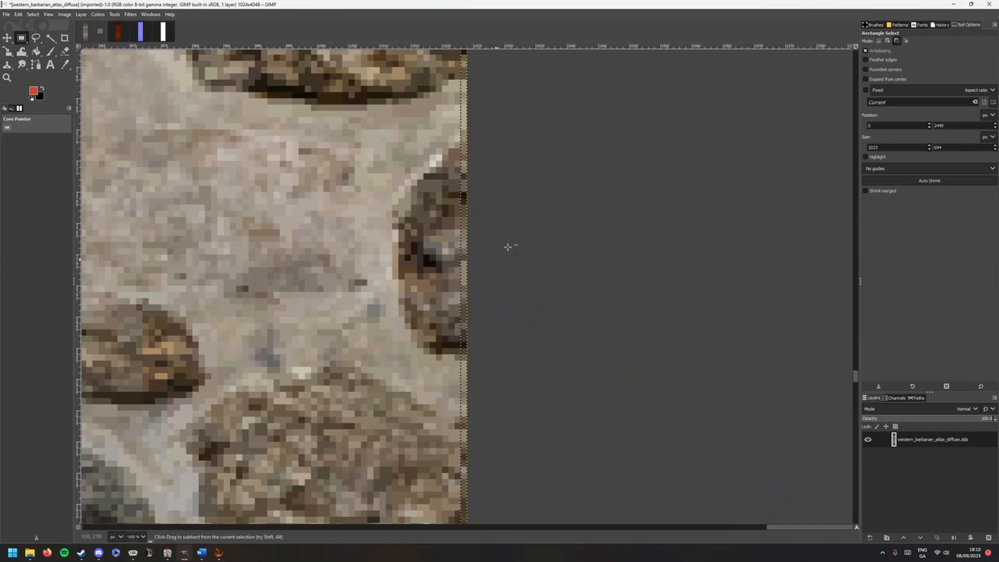
left_click_drag(449, 215, 458, 215)
scroll(460, 218, "down", 10)
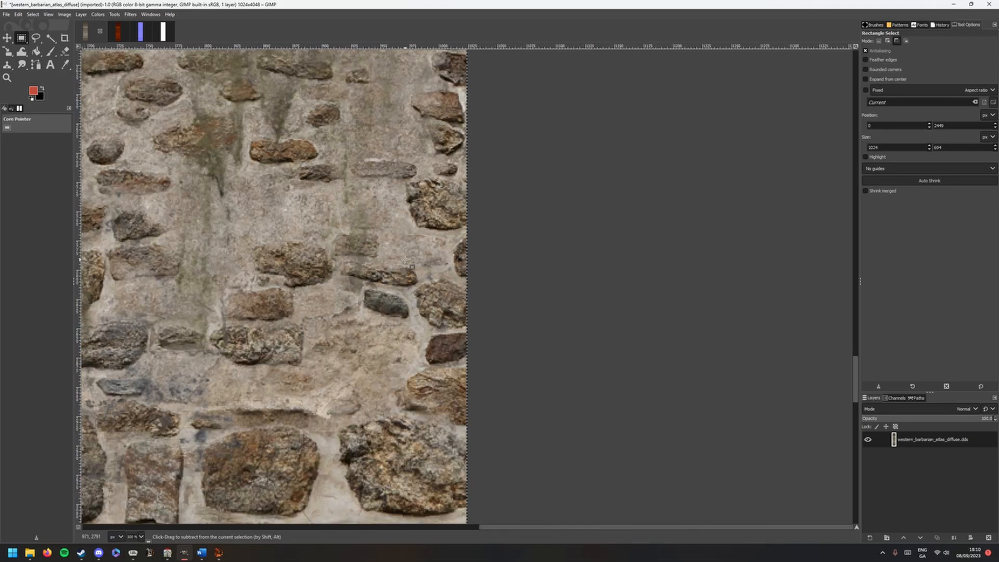
Step: Paste a copy of the selected light stone wall and move it up over the dark stone wall section
scroll(412, 271, "up", 2)
scroll(411, 271, "up", 6)
scroll(396, 268, "down", 8)
scroll(433, 305, "up", 1)
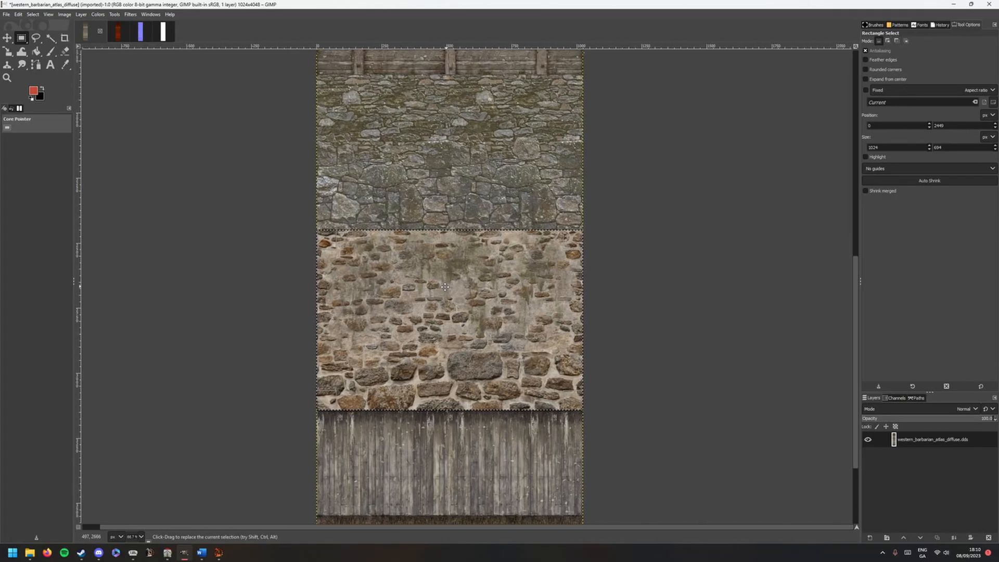
key("ctrl+c")
key("ctrl+v")
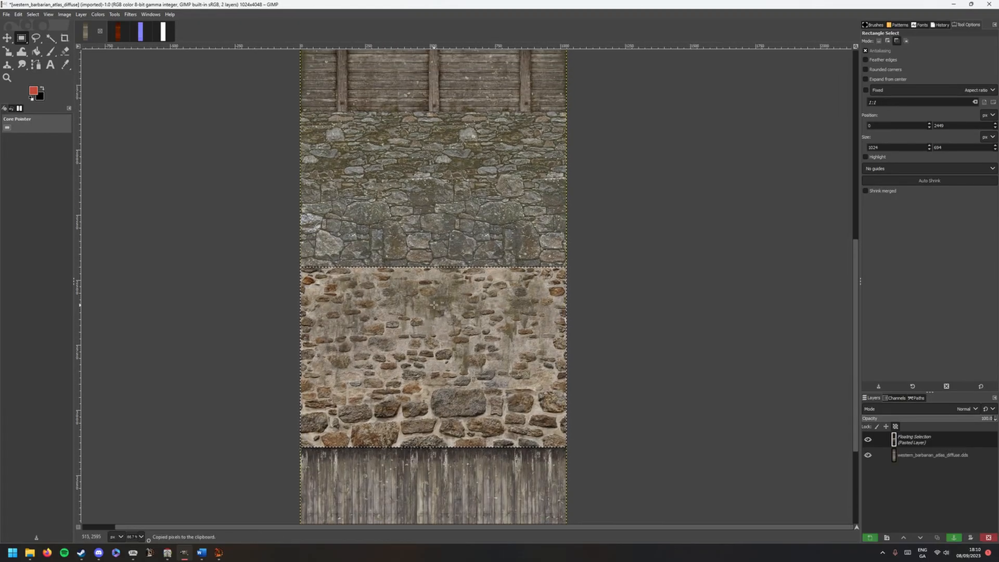
left_click_drag(448, 246, 435, 191)
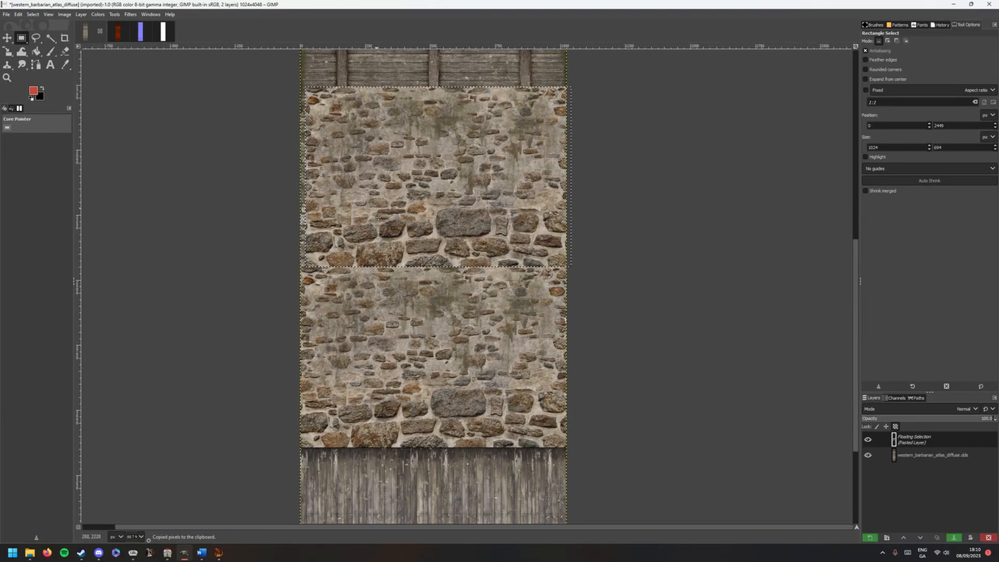
Step: Align the pasted stone wall with the image's side borders and the upper edge of the original light wall
scroll(305, 271, "up", 3)
scroll(305, 271, "up", 4)
left_click_drag(498, 264, 465, 248)
scroll(363, 283, "up", 2)
scroll(458, 288, "down", 1)
scroll(458, 289, "down", 8)
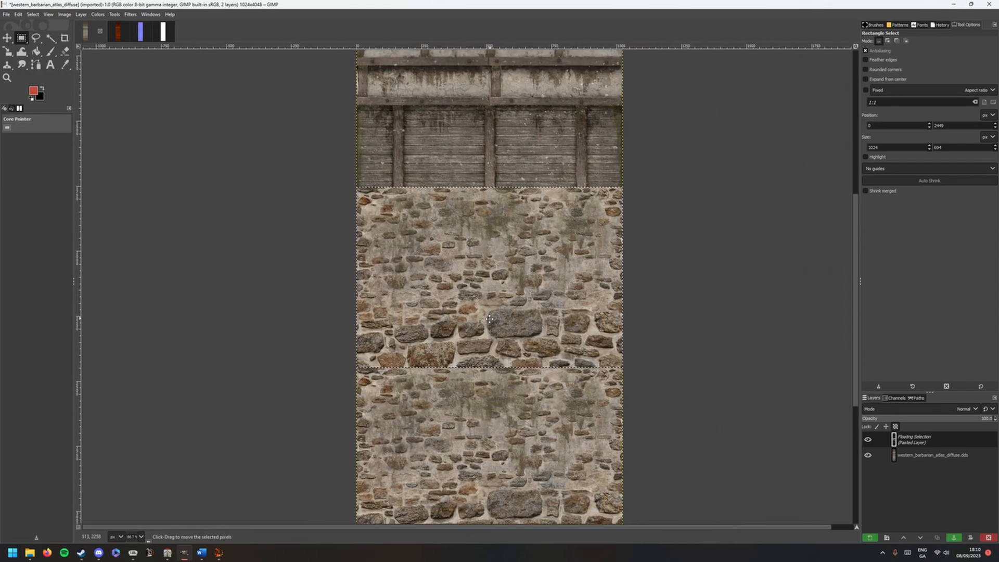
mouse_move(490, 319)
left_mouse_down()
mouse_move(463, 338)
mouse_move(472, 323)
left_mouse_up()
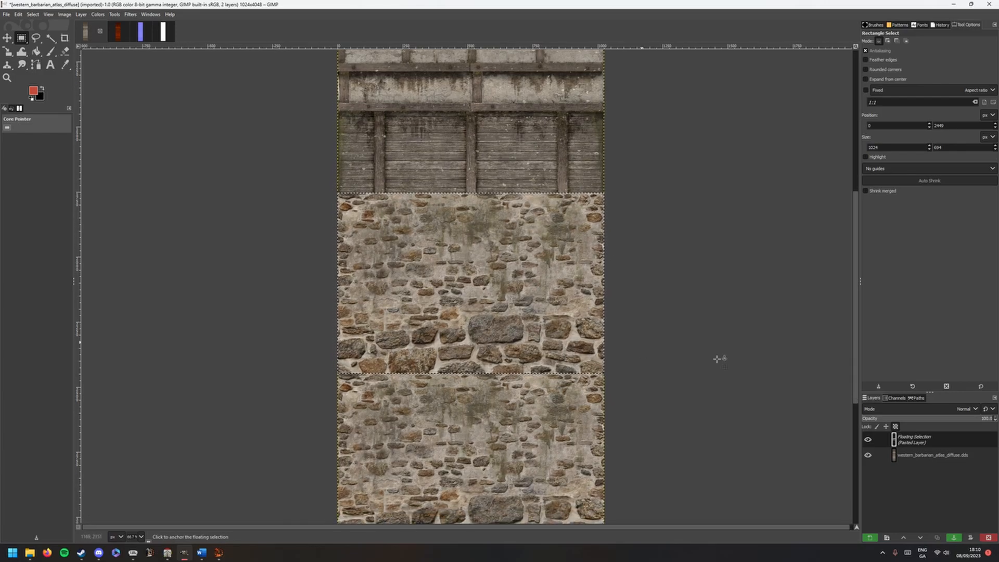
Step: Make the pasted wall nearly transparent and draw a crop rectangle of about 1024 by 619 px over the dark stone wall
left_click(885, 419)
left_click_drag(885, 420, 881, 420)
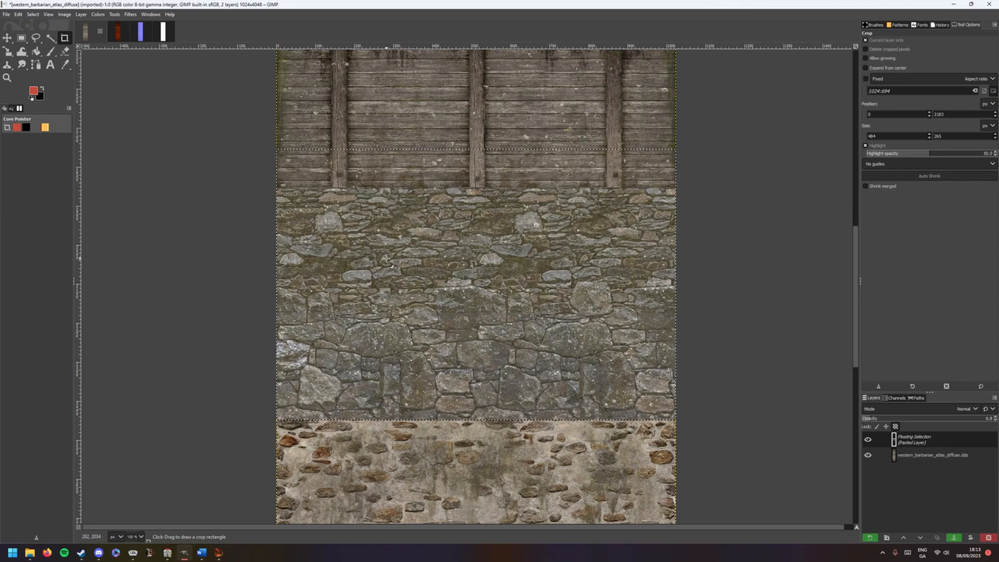
left_click_drag(267, 430, 380, 346)
left_click_drag(459, 306, 778, 178)
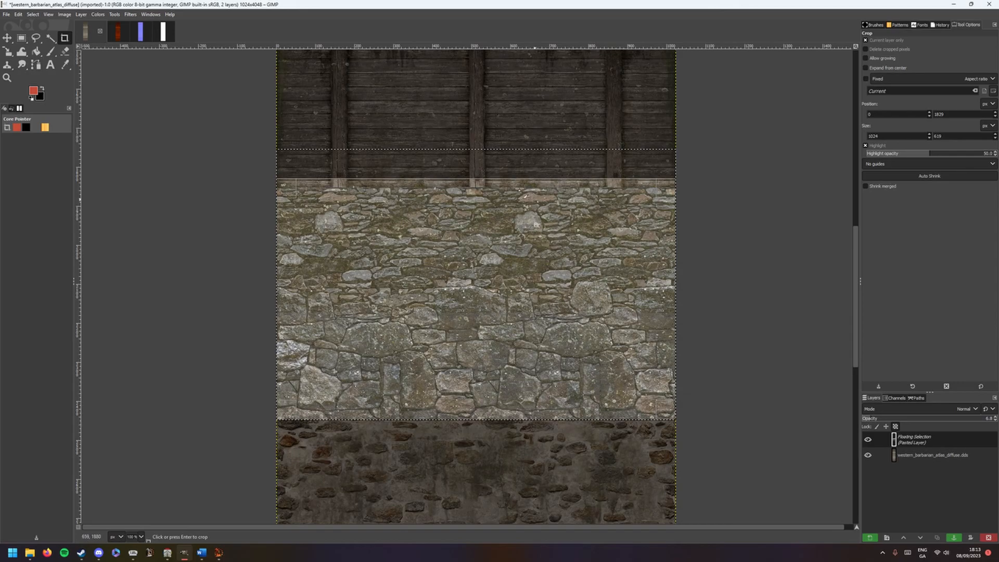
Step: Lower the crop's upper edge to the seam between the wooden planks and dark stone wall, at vertical position 1852 px
scroll(470, 160, "up", 4)
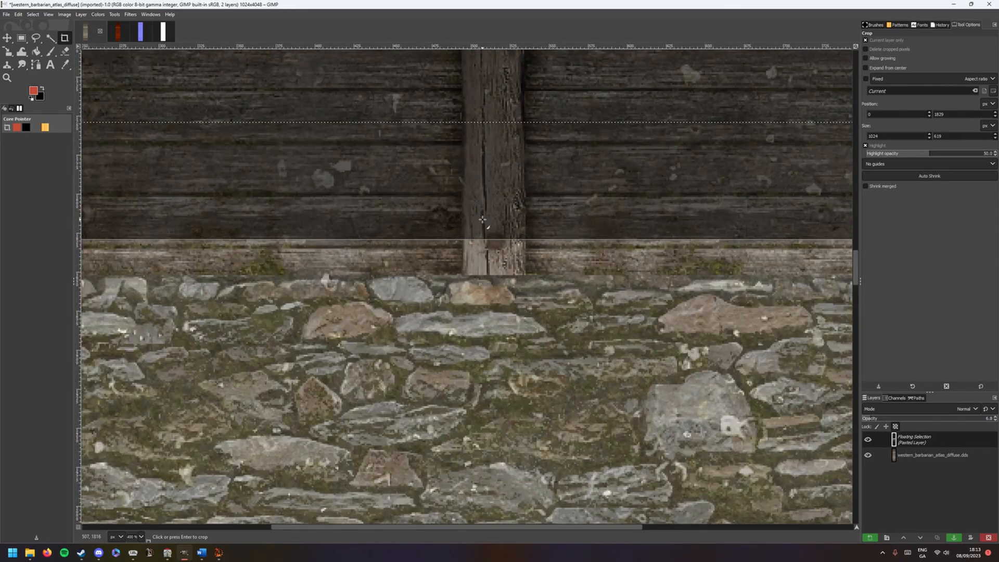
scroll(482, 220, "up", 1)
left_click_drag(484, 250, 486, 305)
scroll(481, 306, "up", 3)
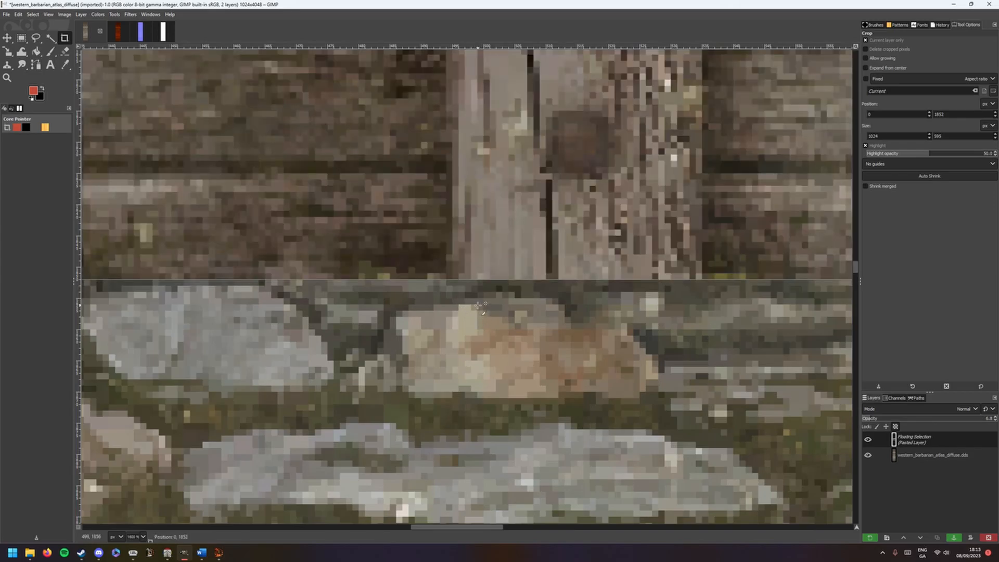
scroll(479, 307, "down", 10)
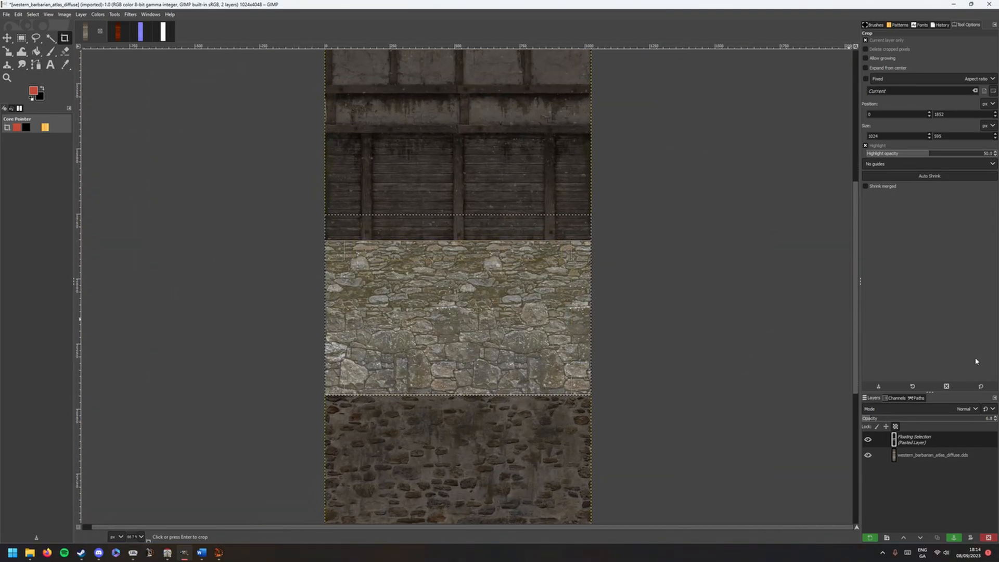
Step: Restore the pasted wall's opacity to 100, crop it to the rectangle and anchor it to the diffuse layer
left_click_drag(984, 419, 993, 418)
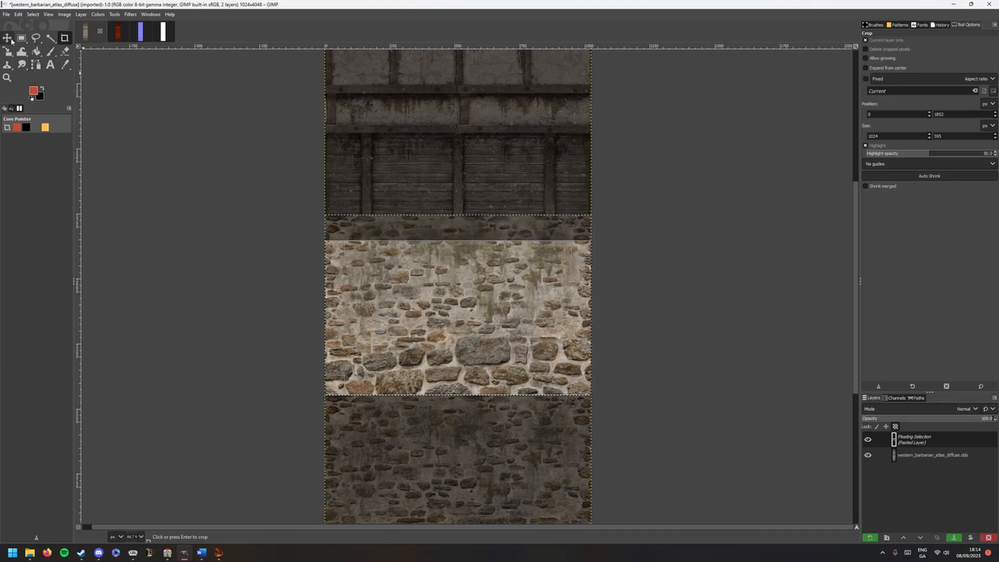
left_click(11, 39)
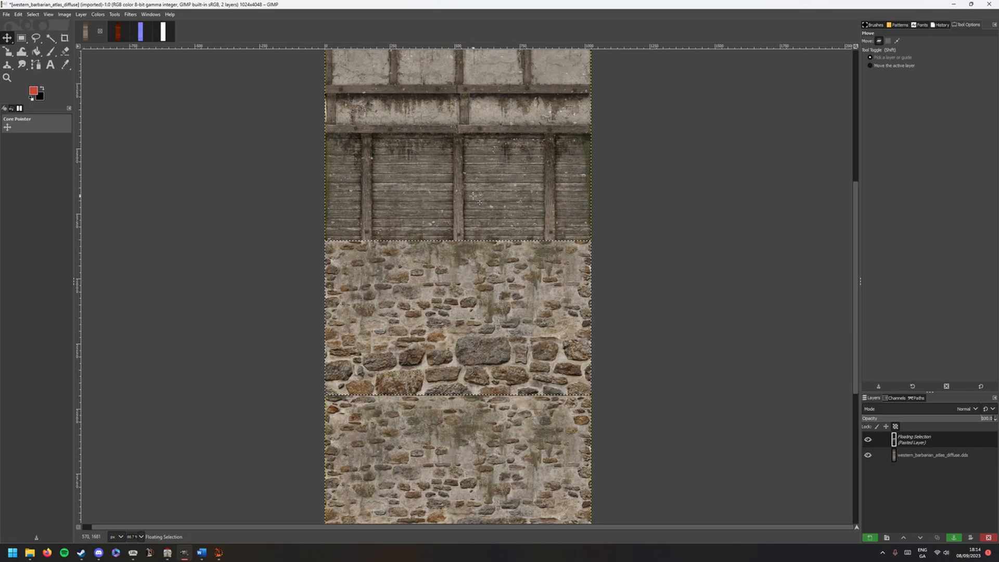
key("ctrl+h")
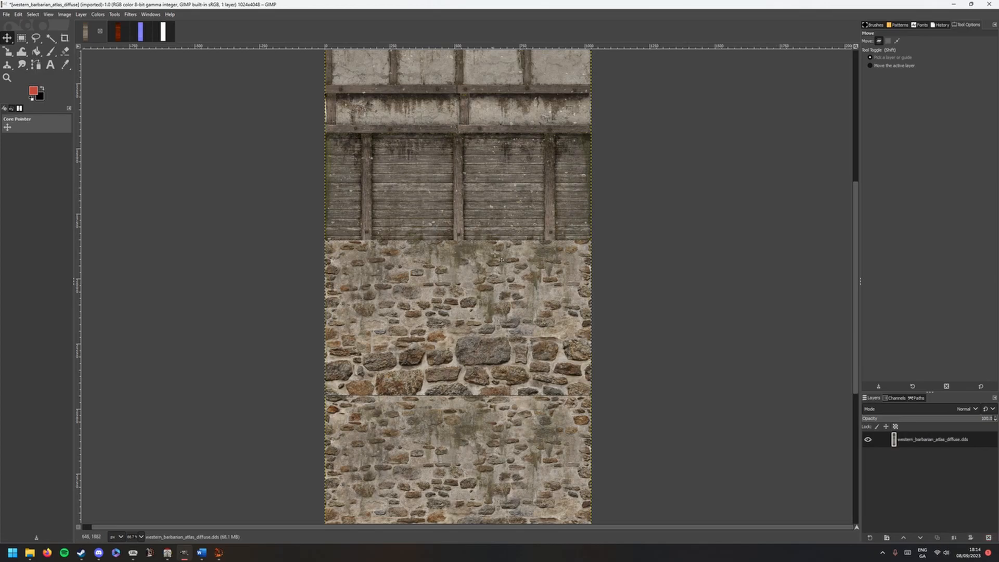
Step: Examine the two light stone wall sections and their seams within the whole diffuse atlas
scroll(501, 260, "down", 3)
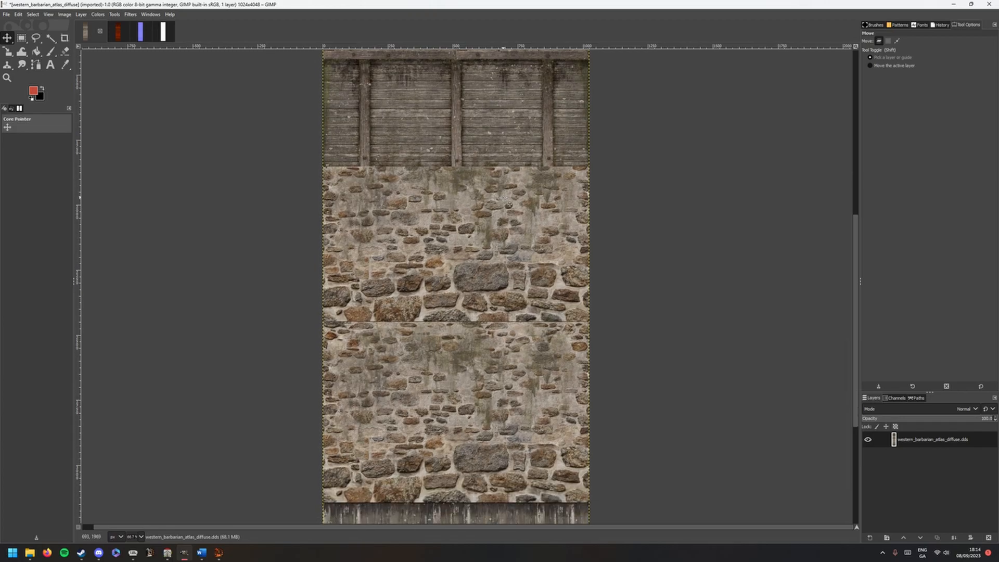
left_click_drag(493, 324, 507, 367)
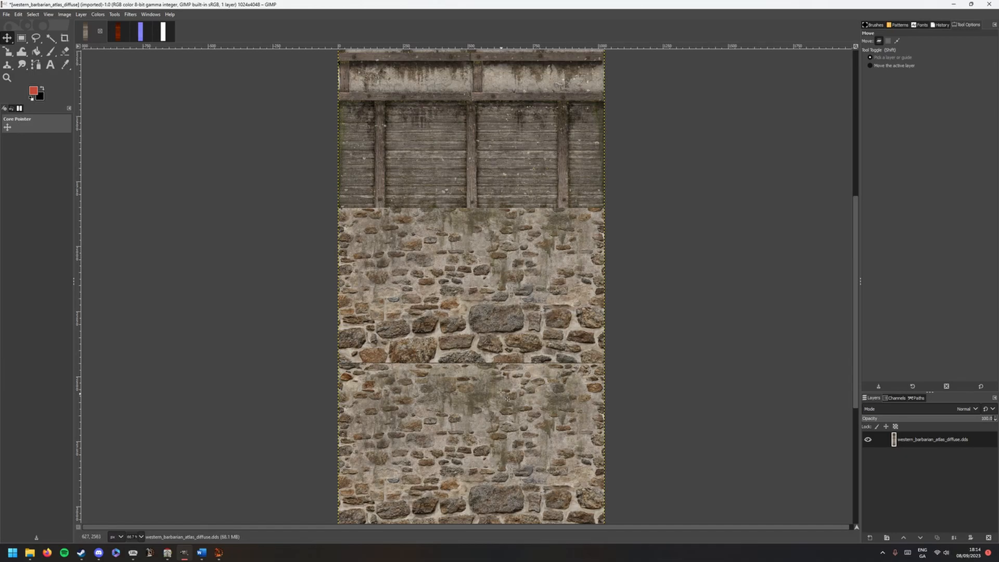
scroll(508, 399, "down", 2)
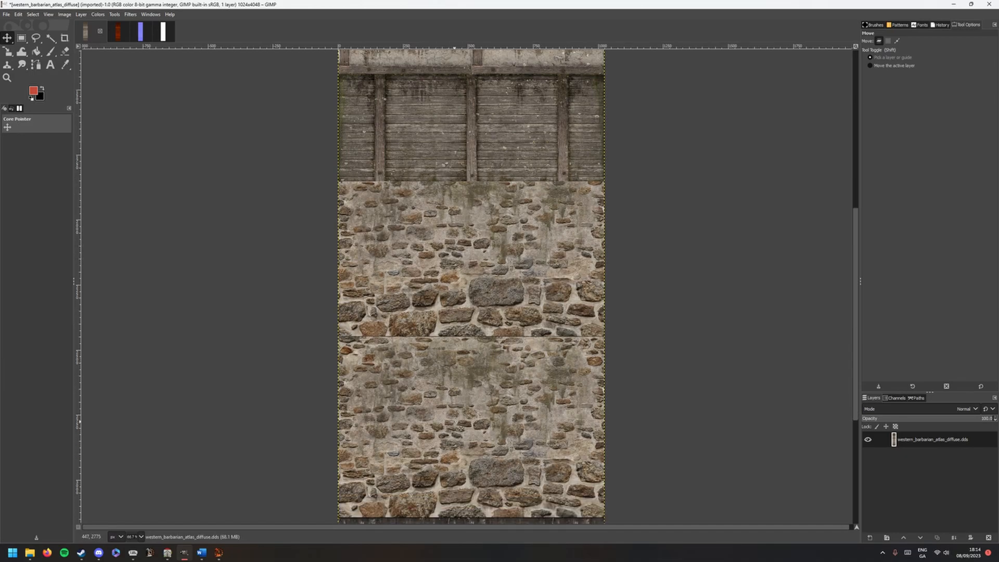
scroll(433, 280, "up", 2)
scroll(432, 280, "right", 1)
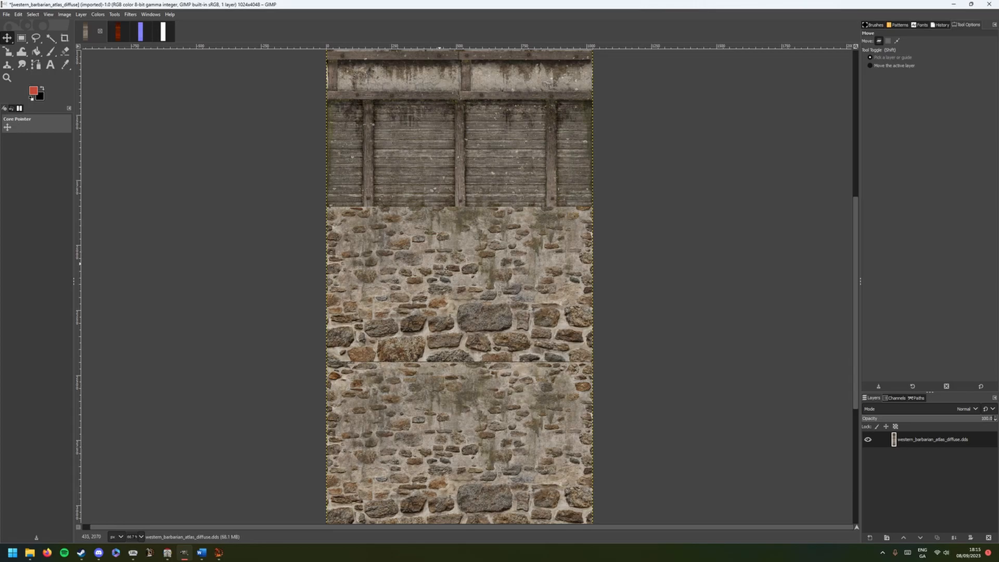
scroll(433, 323, "down", 4)
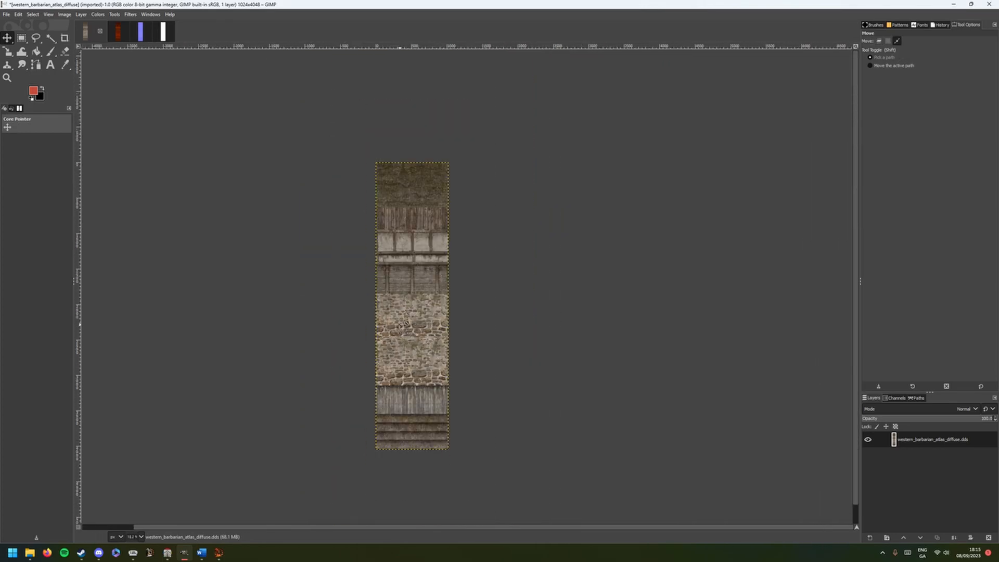
scroll(400, 324, "up", 1)
left_click_drag(411, 334, 477, 321)
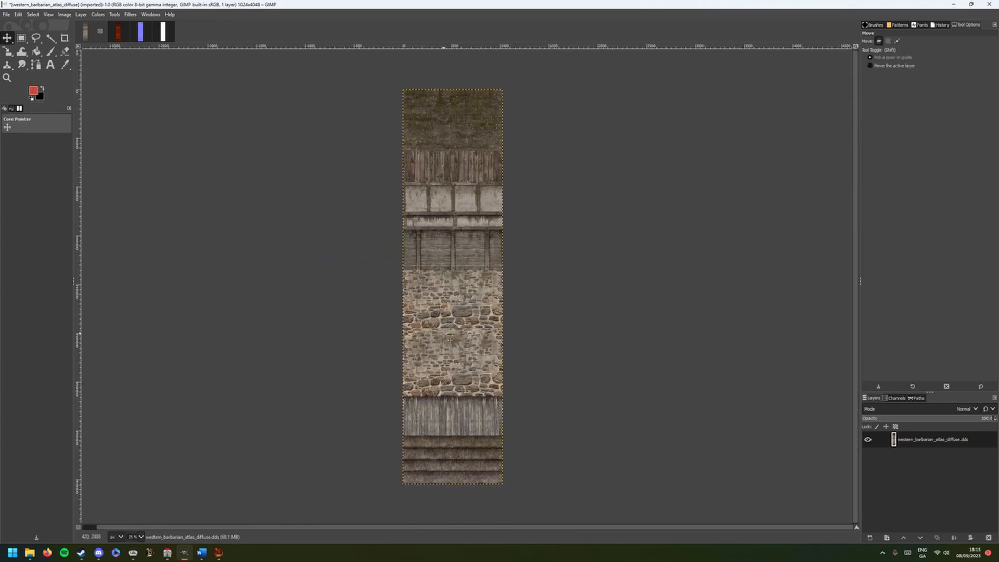
Step: Export the atlas as western_barbarian_atlas_diffuse.dds to the Tutorial folder with BC1 / DXT1 compression and generated mipmaps
left_click(7, 14)
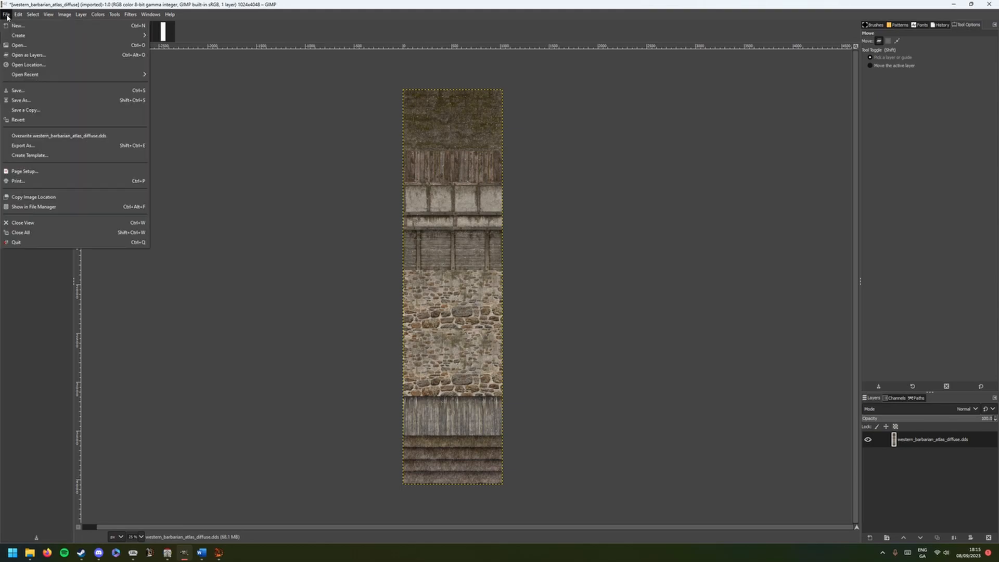
left_click(103, 147)
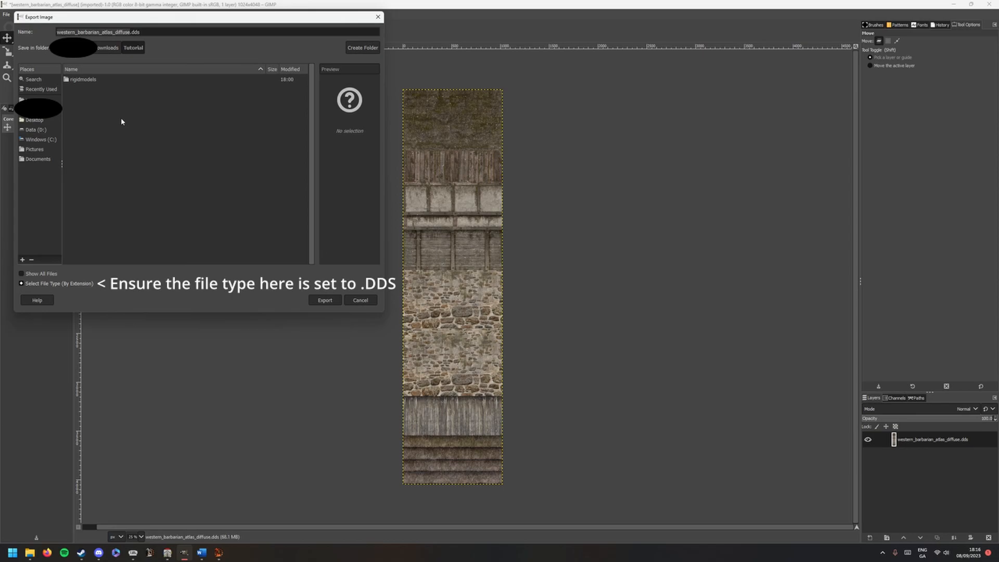
left_click(324, 300)
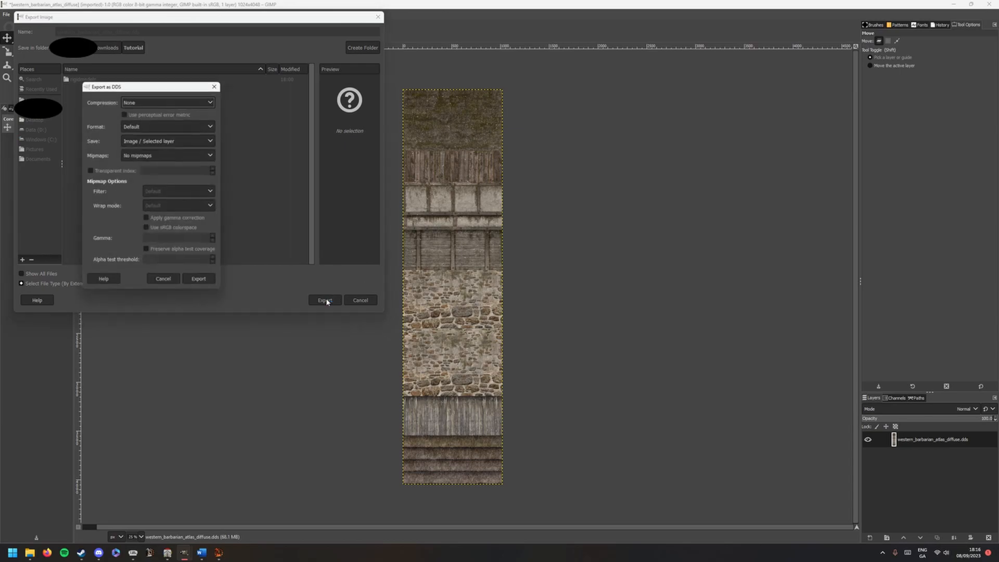
left_click(152, 104)
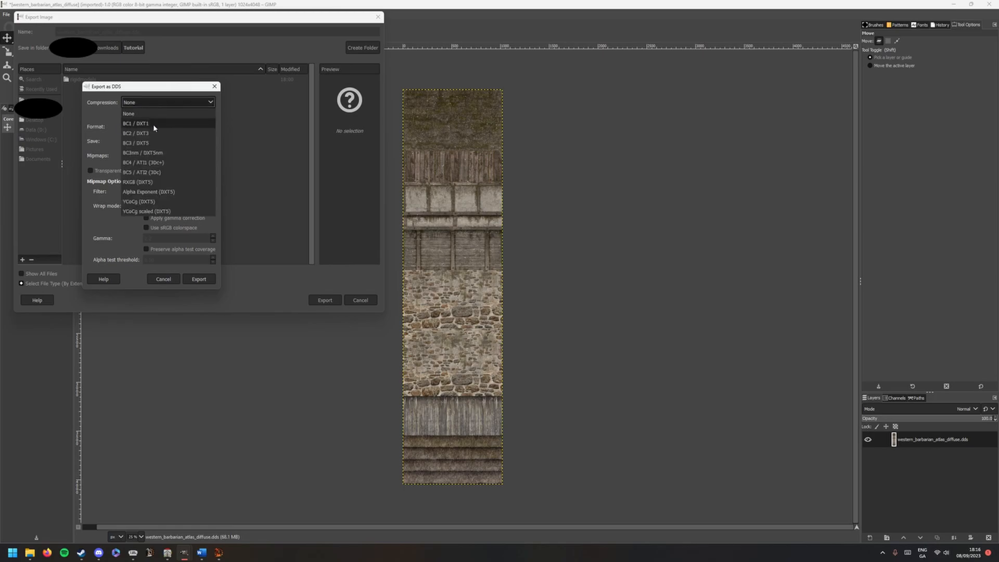
left_click(153, 124)
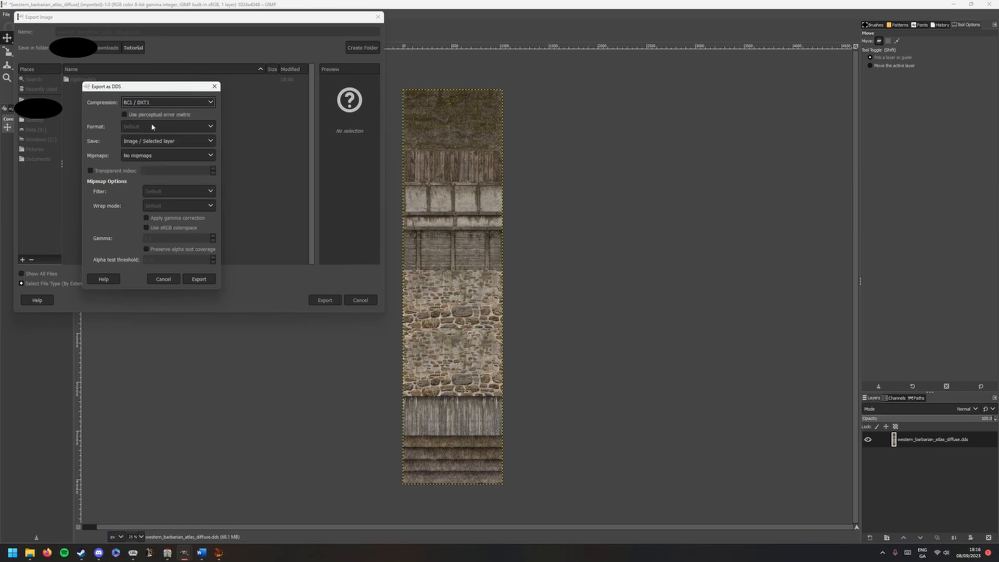
left_click(139, 156)
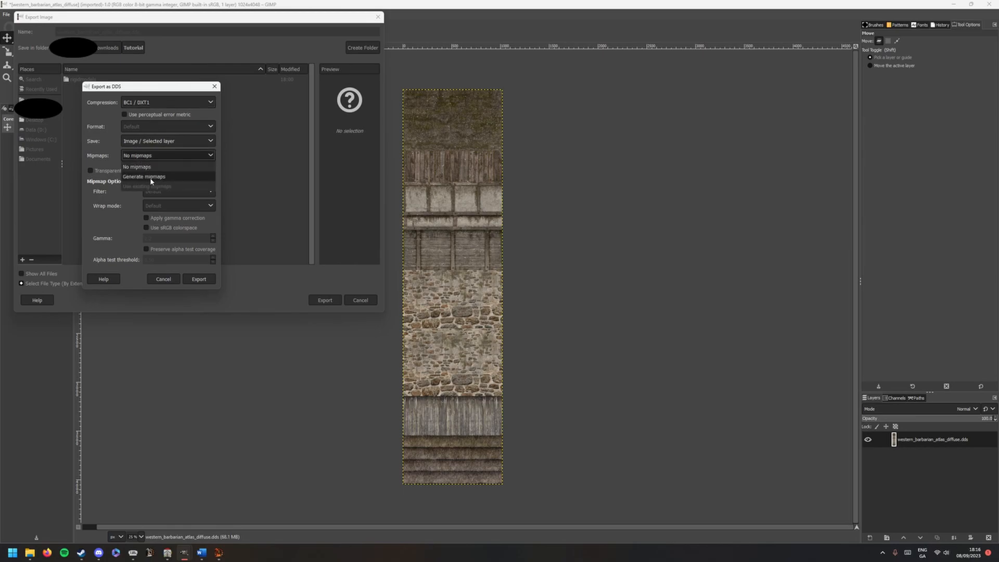
left_click(150, 177)
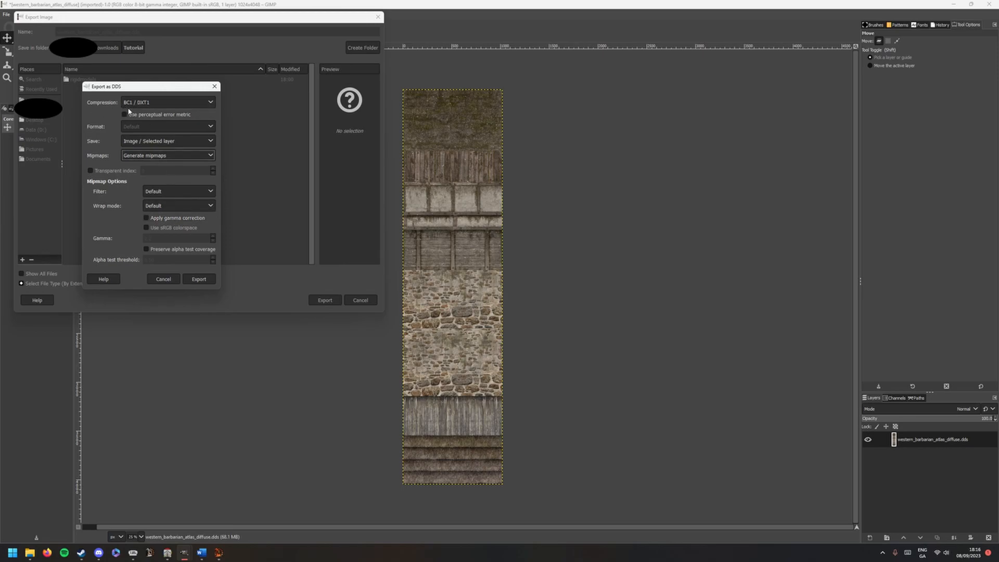
left_click(203, 281)
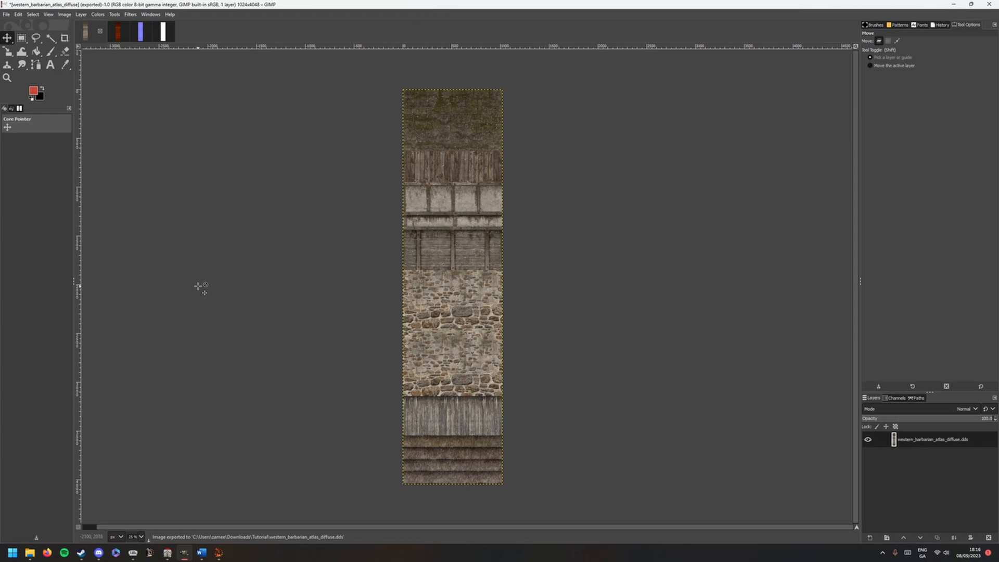
Step: Switch to File Explorer and show the Tutorial folder as icons to check the exported diffuse texture
left_click(30, 552)
left_click(186, 525)
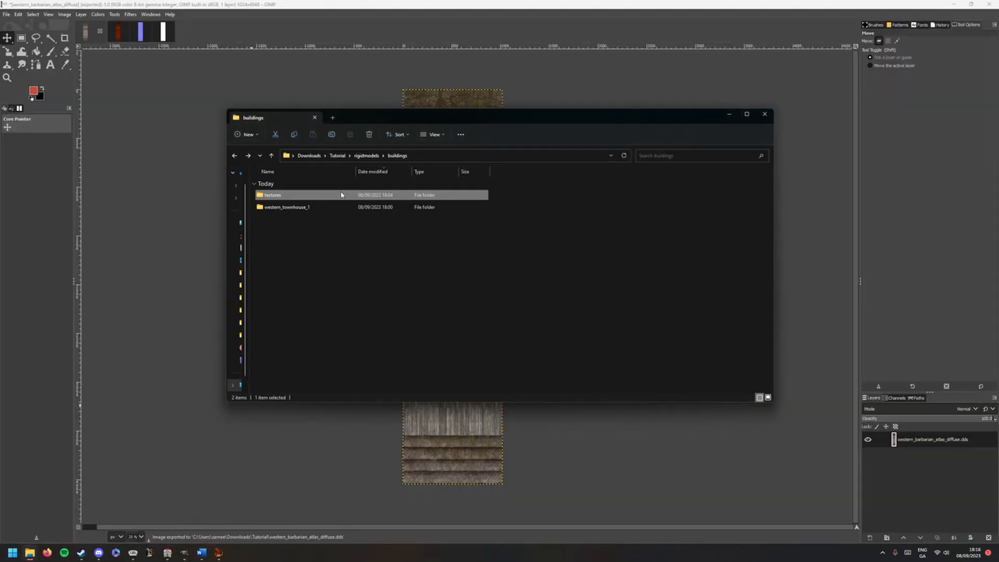
left_click(345, 159)
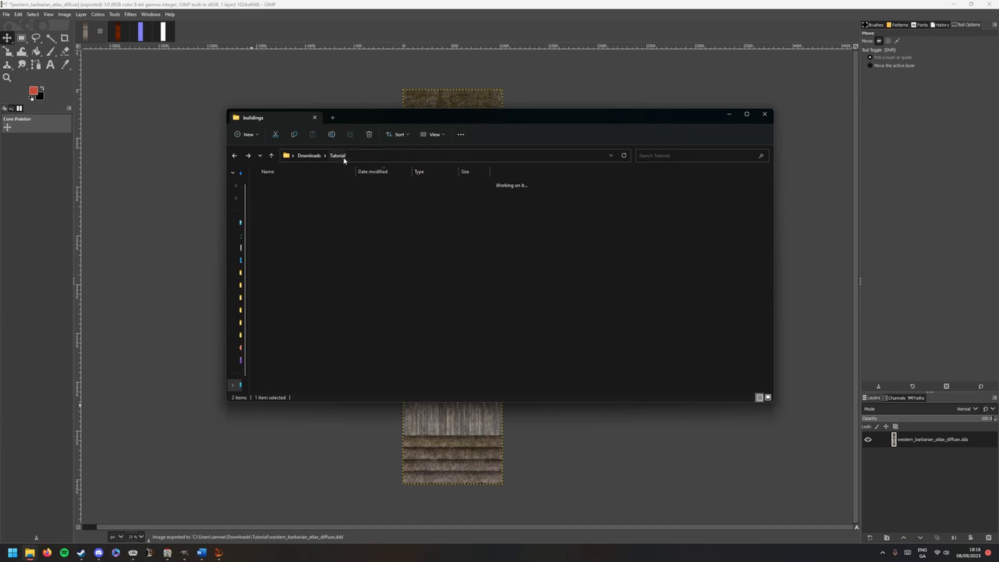
right_click(309, 261)
mouse_move(333, 265)
left_click(443, 280)
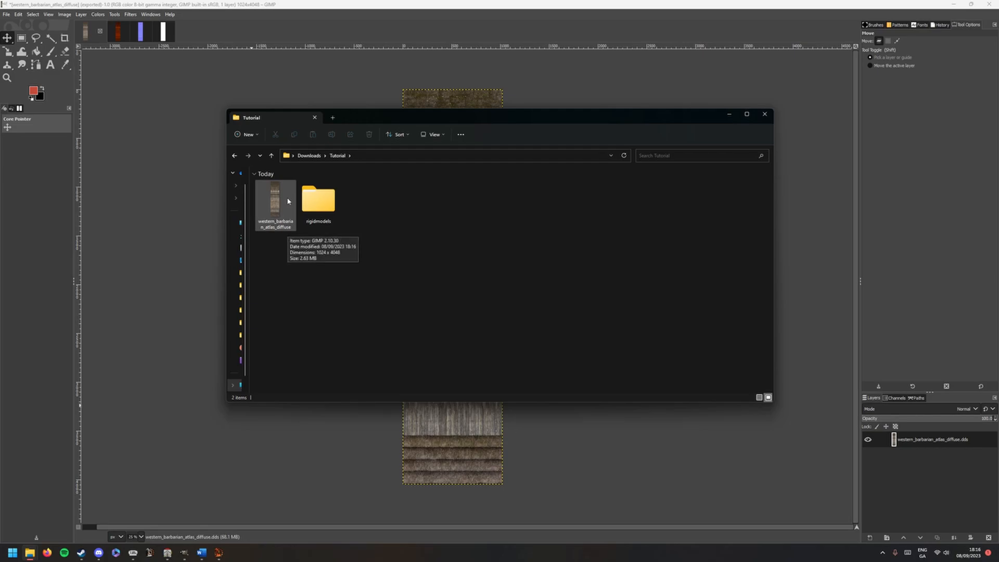
Step: Return to GIMP, open the western_barbarian_atlas_normal image and activate the Rectangle Select tool
left_click(123, 172)
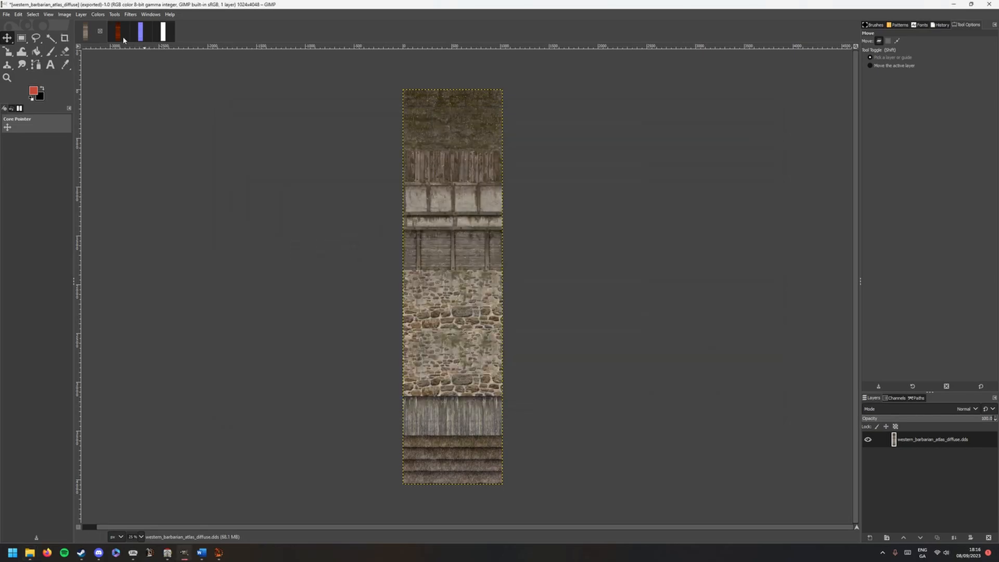
left_click(139, 34)
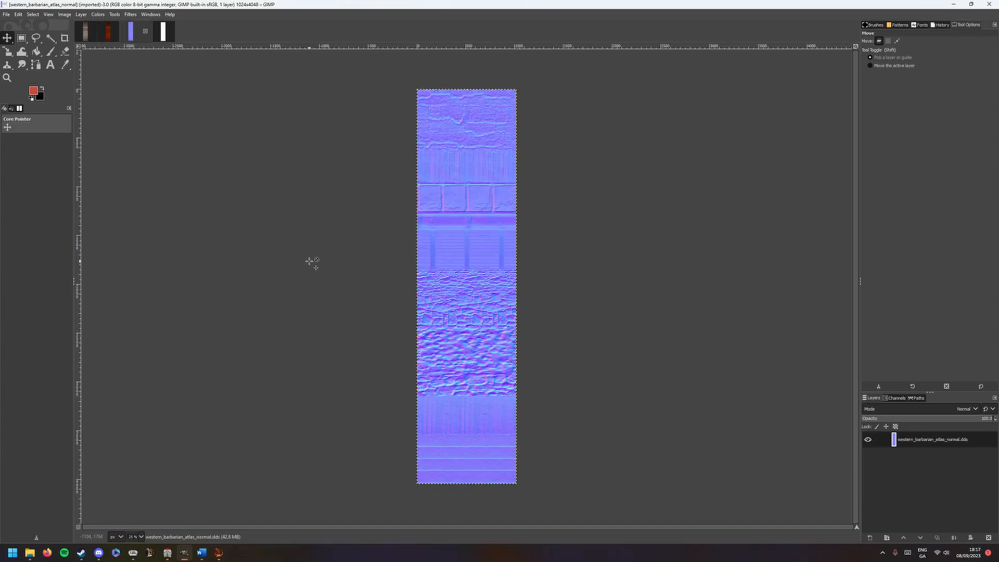
left_click_drag(500, 315, 509, 312)
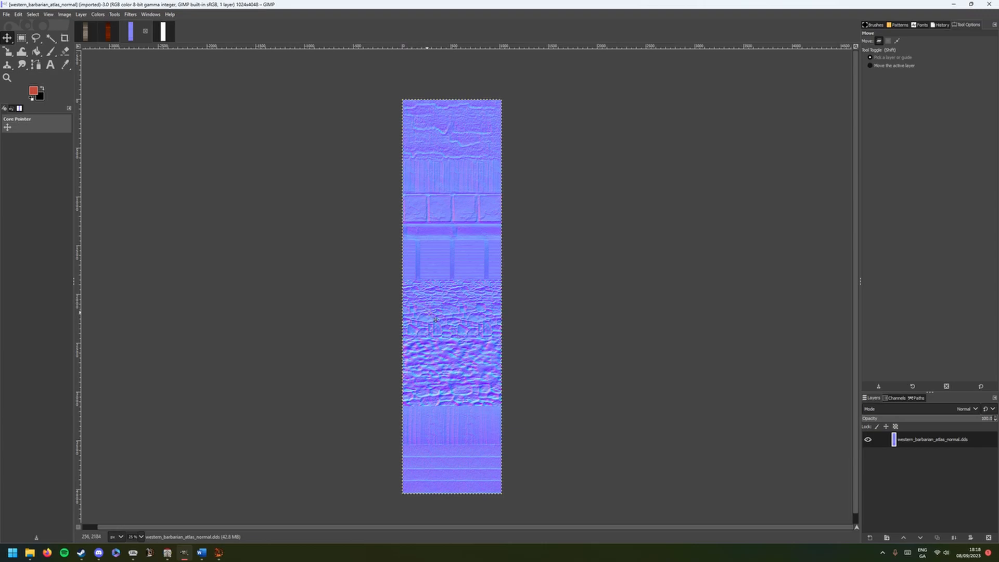
scroll(458, 326, "down", 2)
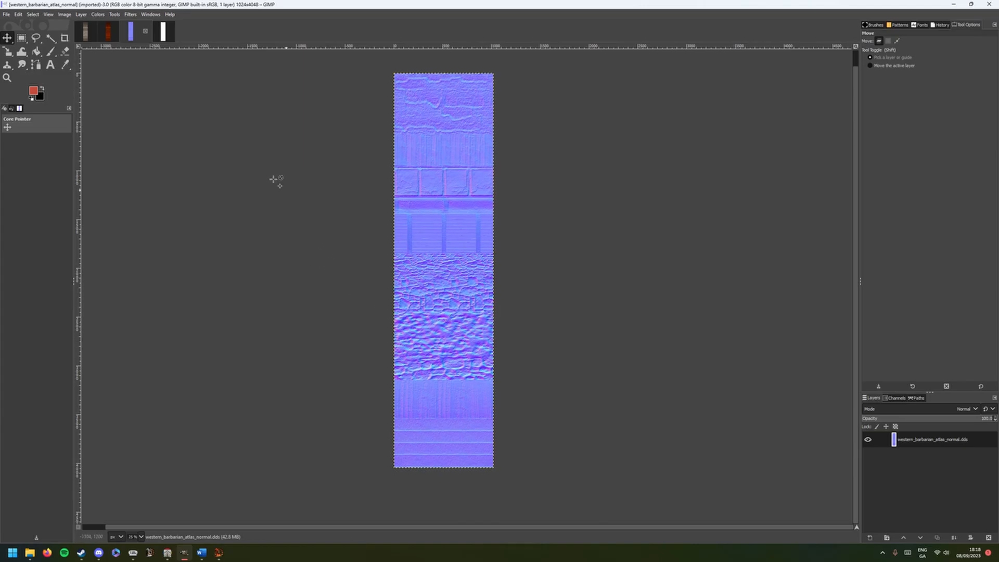
left_click(21, 38)
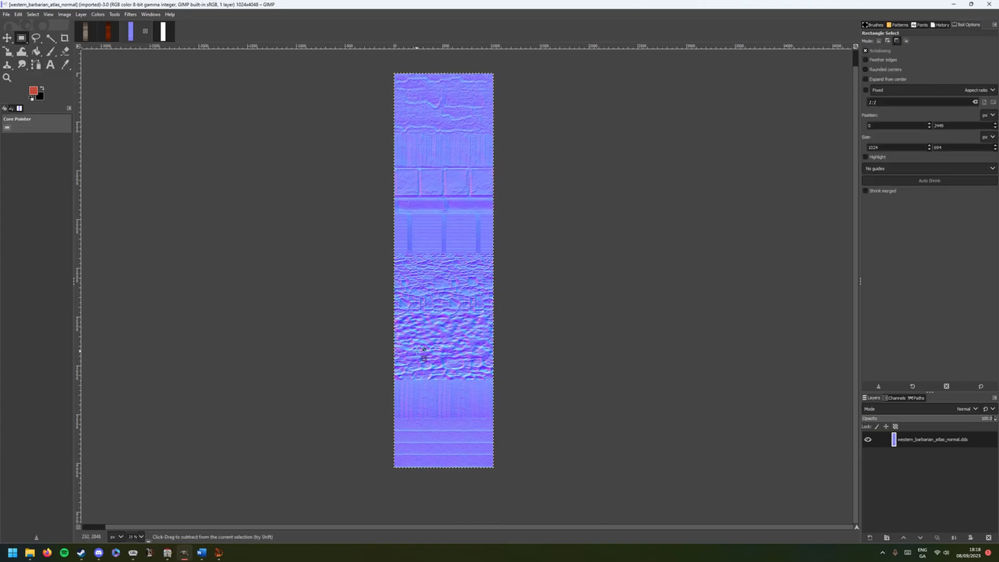
Step: Select the lower stone wall section at 0, 2447, about 1023 × 696 px, and paste a copy of it
scroll(424, 354, "up", 1, "ctrl")
scroll(417, 351, "up", 2, "ctrl")
left_click_drag(400, 371, 450, 283)
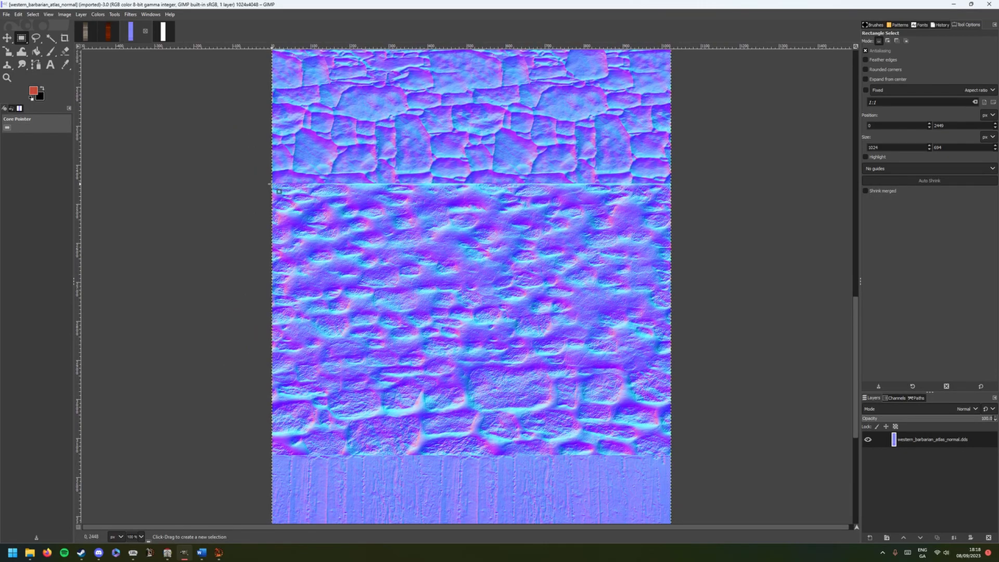
left_click_drag(271, 183, 673, 456)
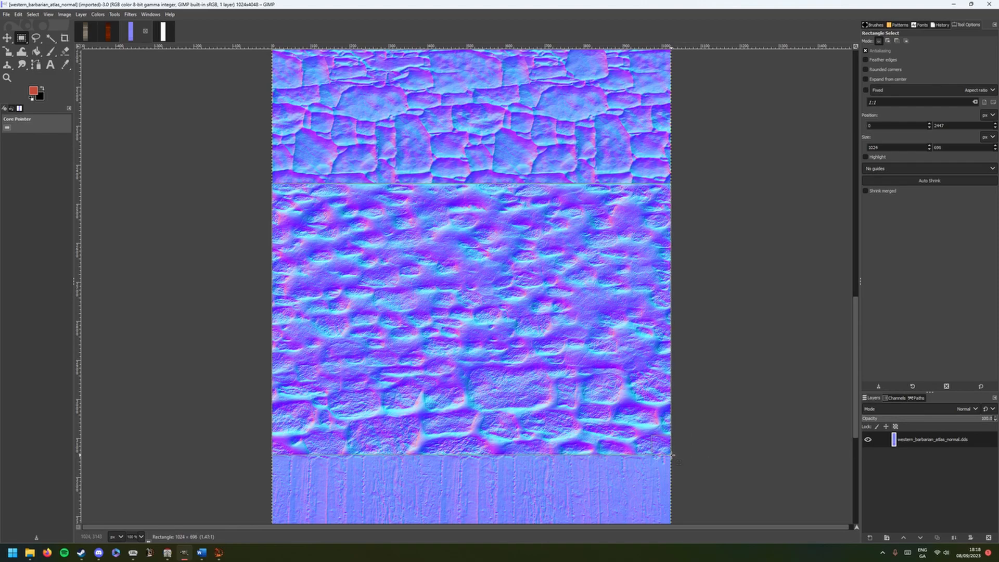
key("ctrl+c")
key("ctrl+v")
Step: Place the pasted wall section over the upper stone wall, aligning its bottom edge with the seam above the original section
scroll(515, 446, "up", 5)
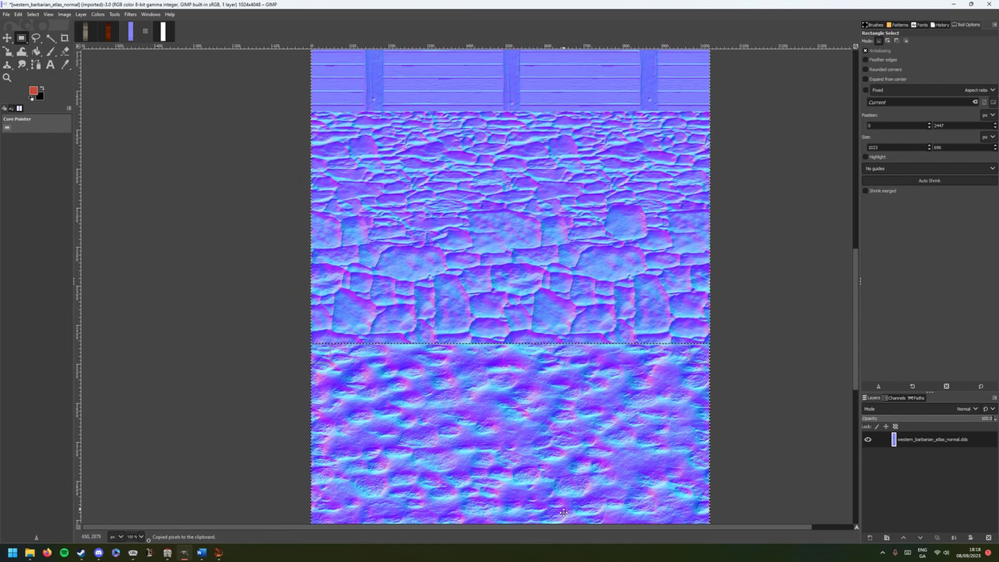
left_click_drag(514, 445, 534, 157)
scroll(449, 324, "up", 3)
left_click_drag(326, 406, 423, 356)
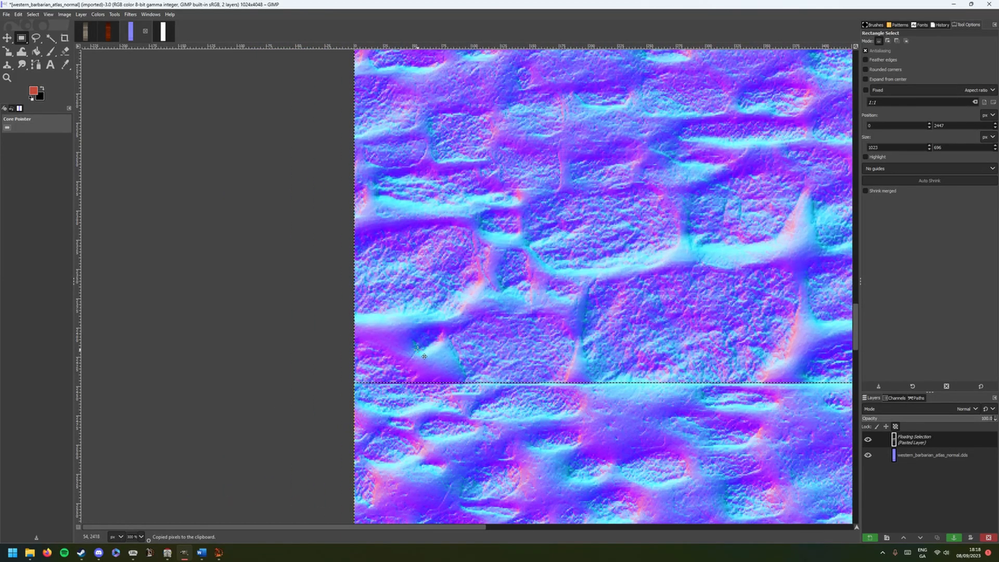
scroll(423, 356, "up", 2)
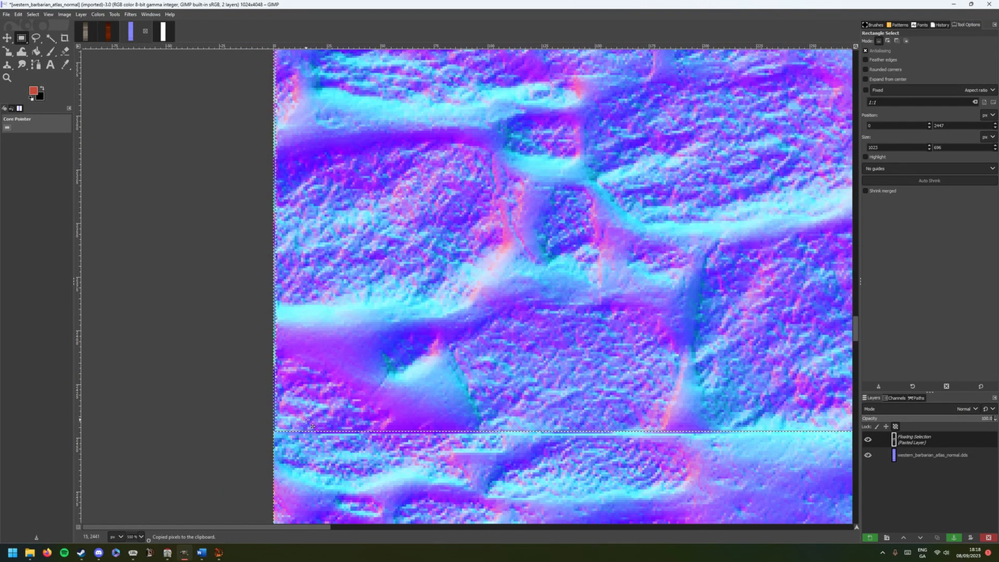
scroll(342, 373, "down", 5)
left_click_drag(647, 281, 514, 362)
Step: Lower the pasted section's opacity to about 19% and set a crop area at 0, 1852 with height 595 px, matching the upper wall
left_click(886, 419)
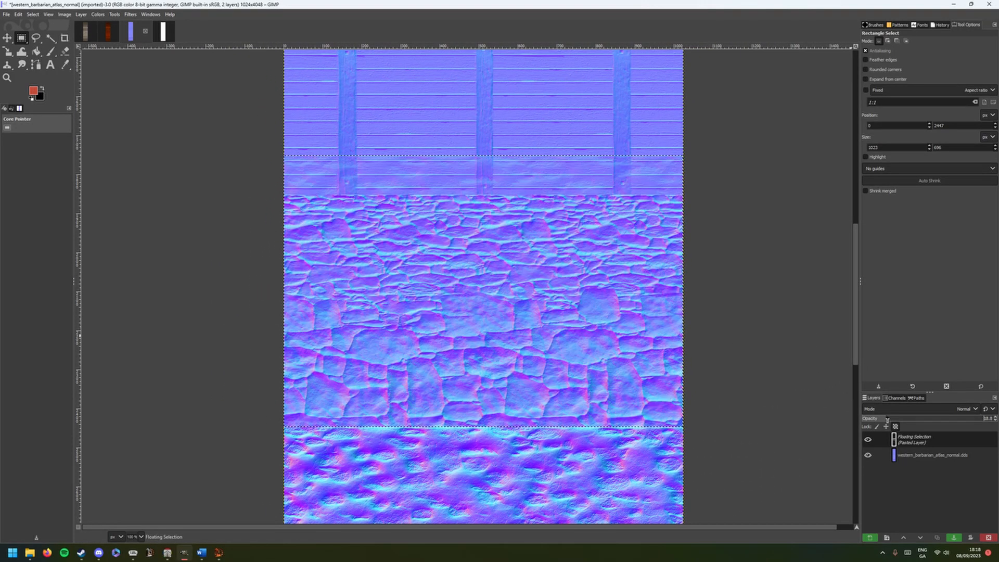
left_click_drag(500, 318, 504, 351)
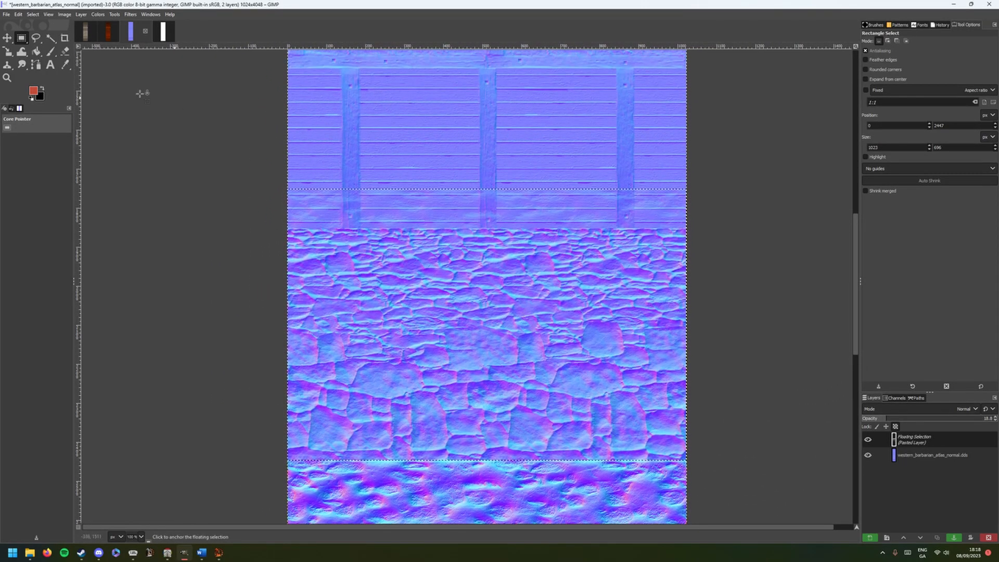
left_click(67, 40)
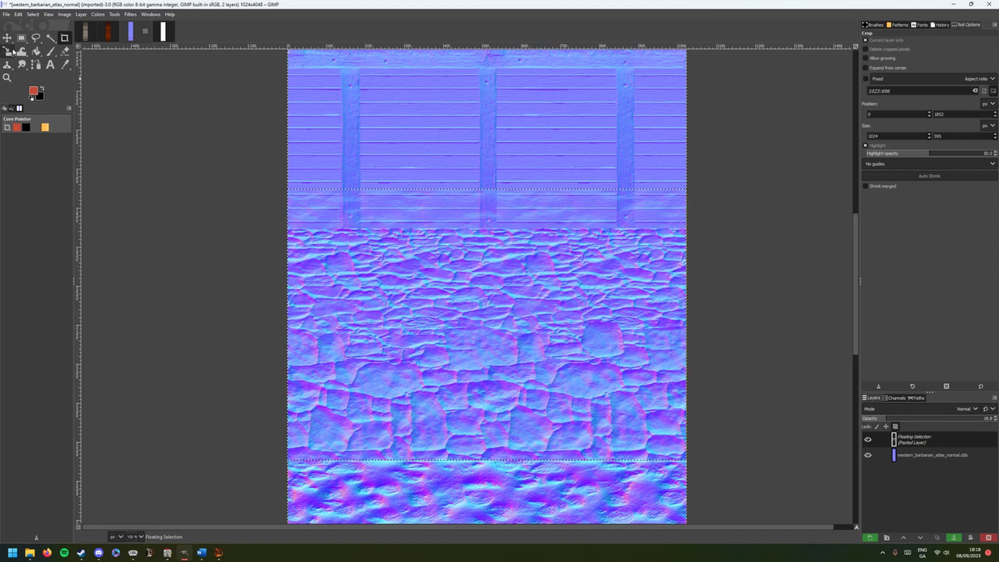
left_click_drag(342, 265, 329, 237)
left_click_drag(222, 138, 710, 472)
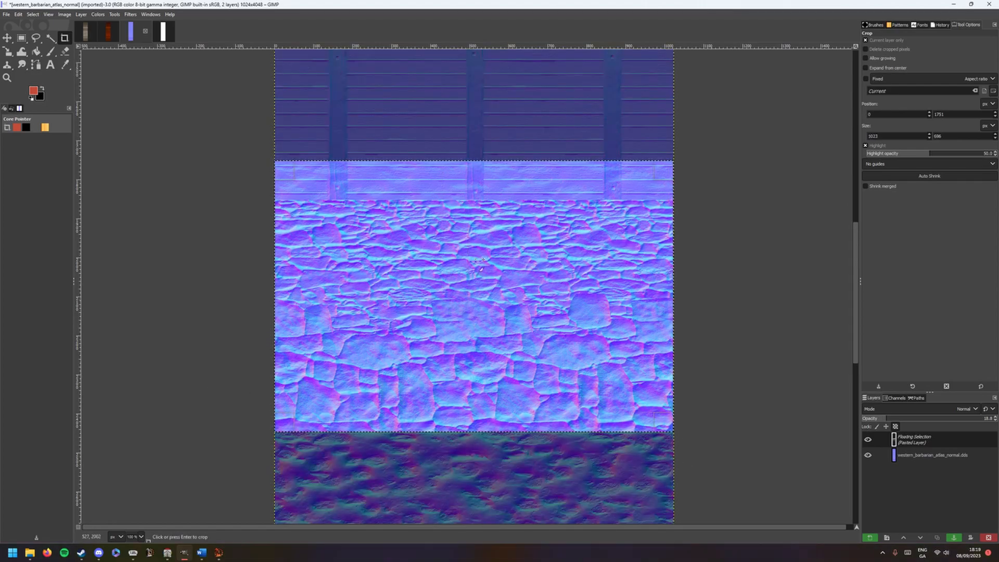
left_click_drag(484, 160, 484, 209)
key("3")
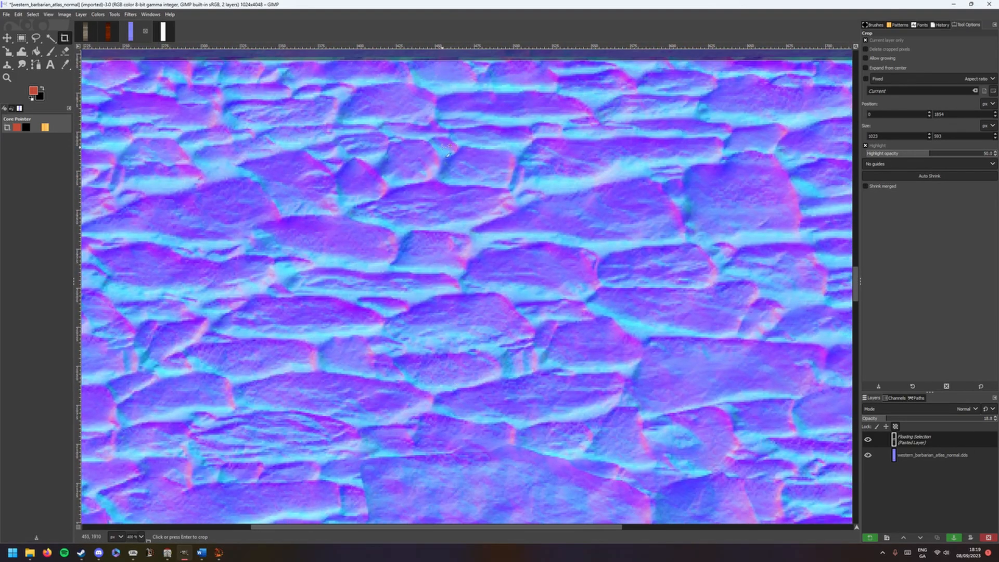
scroll(448, 153, "up", 4)
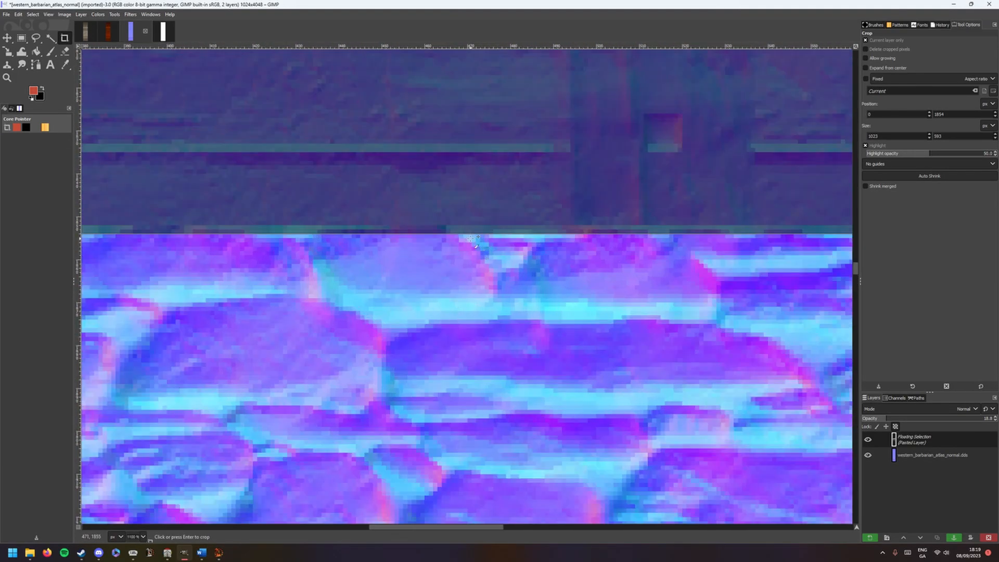
left_click_drag(470, 238, 501, 237)
scroll(501, 236, "down", 8)
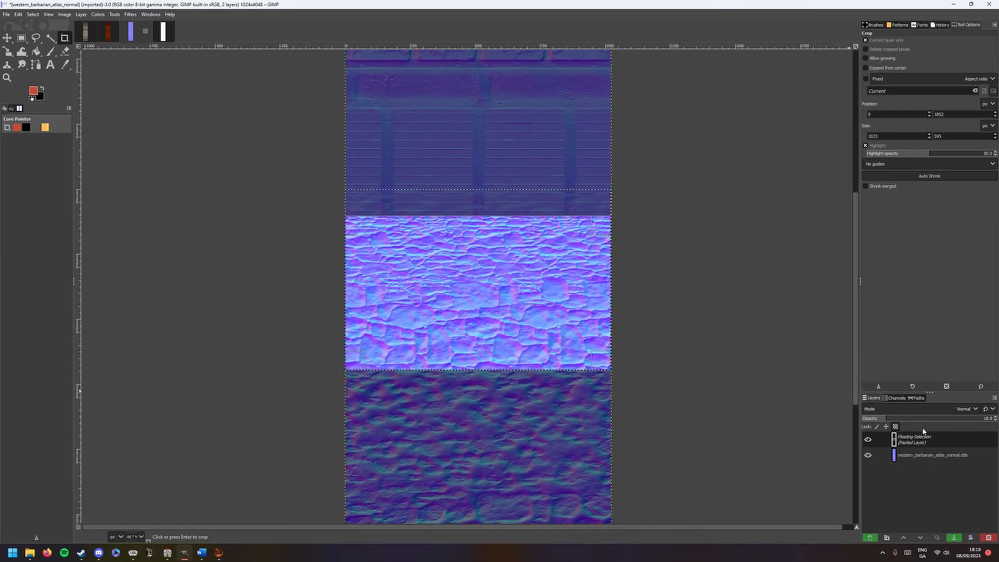
Step: Restore the pasted section's opacity to 100%, apply the crop to the upper wall's bounds and anchor the section onto the atlas layer
left_click_drag(924, 419, 994, 418)
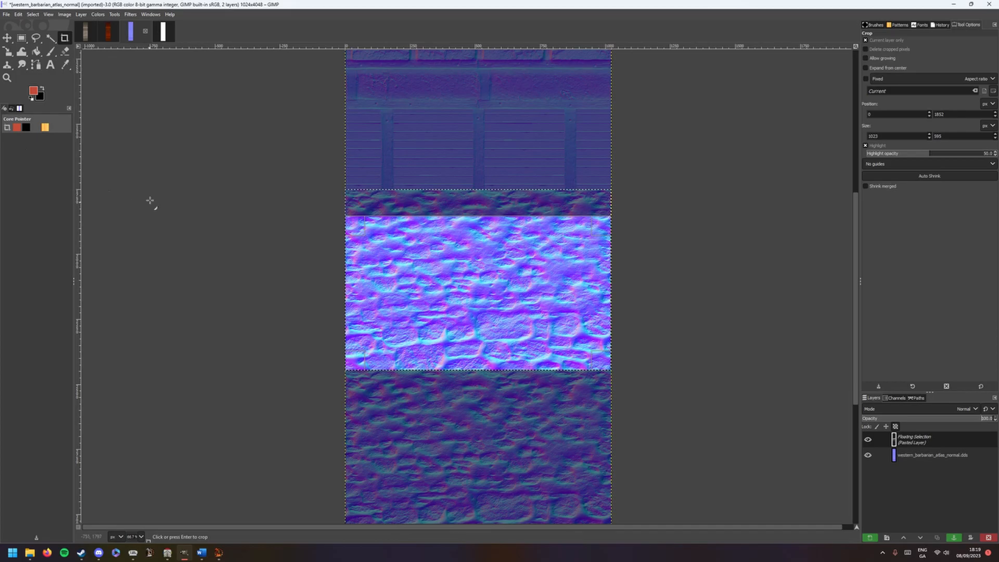
left_click(7, 37)
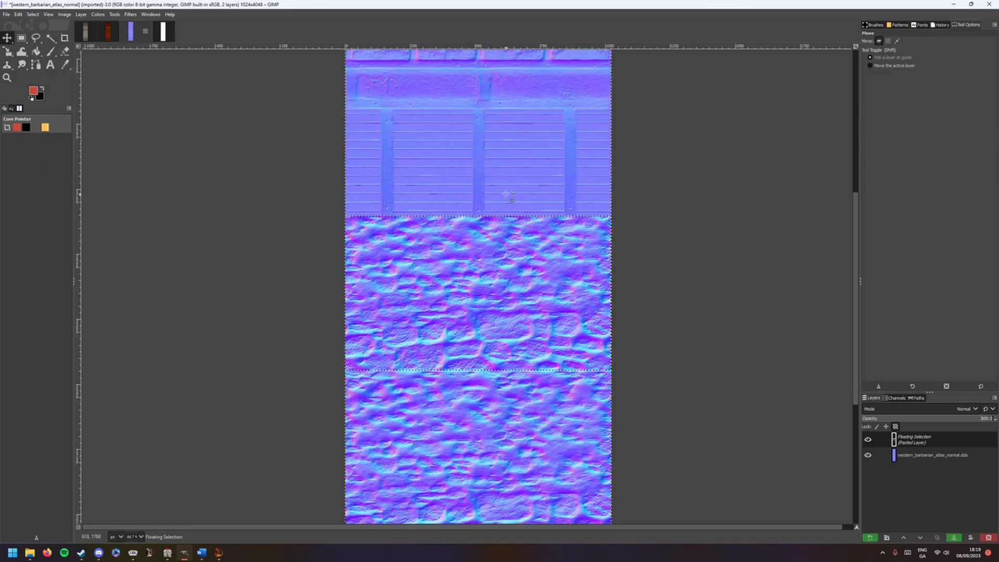
left_click(493, 178)
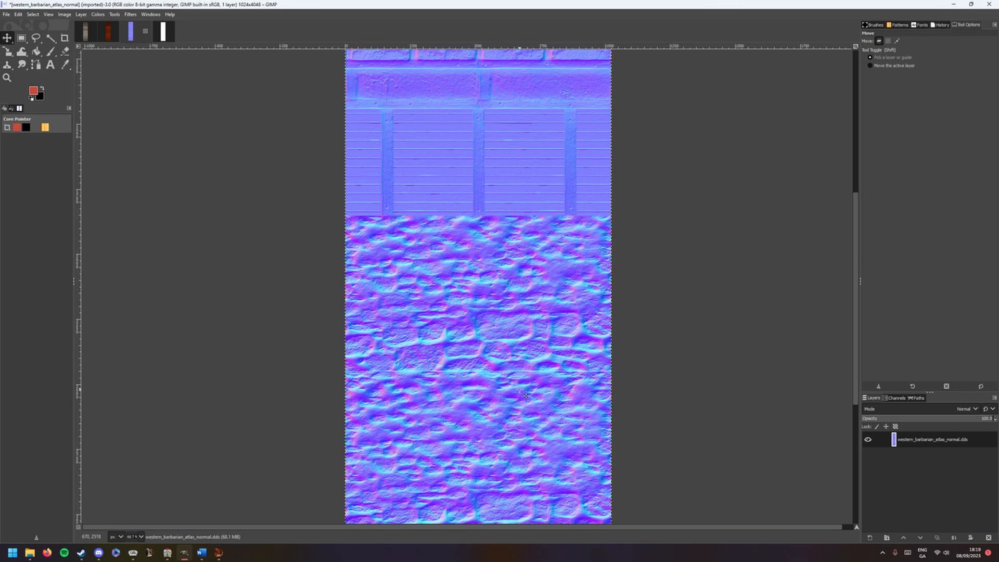
scroll(515, 385, "down", 3)
left_click_drag(506, 364, 461, 337)
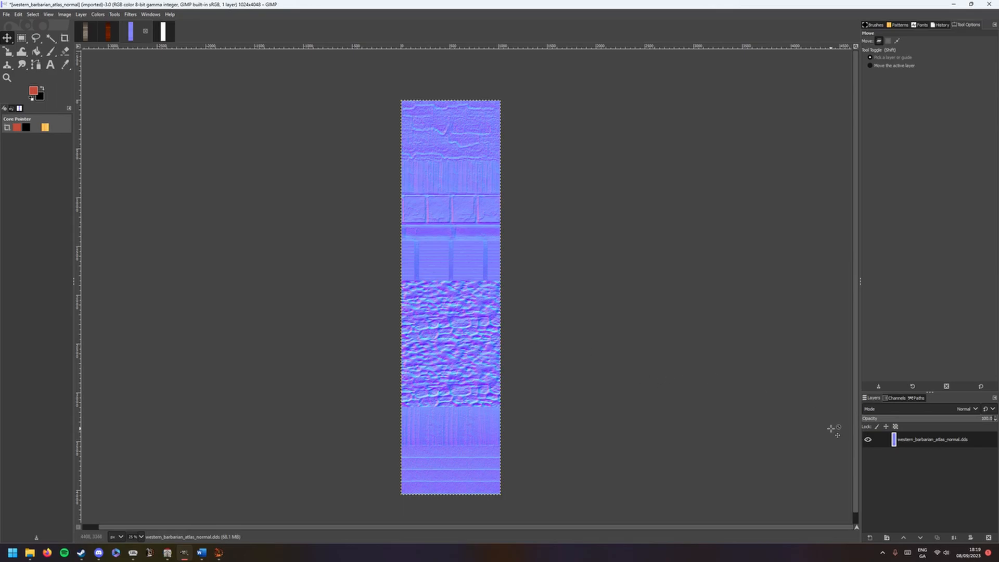
Step: Duplicate the Red channel of the normal map and make the western_barbarian_atlas_normal.dds layer active again
left_click(899, 398)
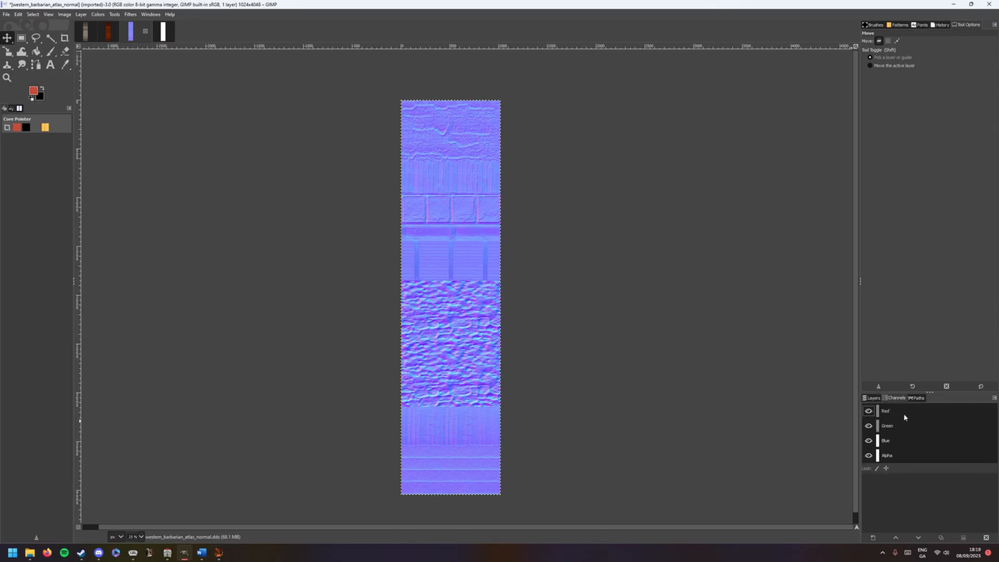
right_click(902, 415)
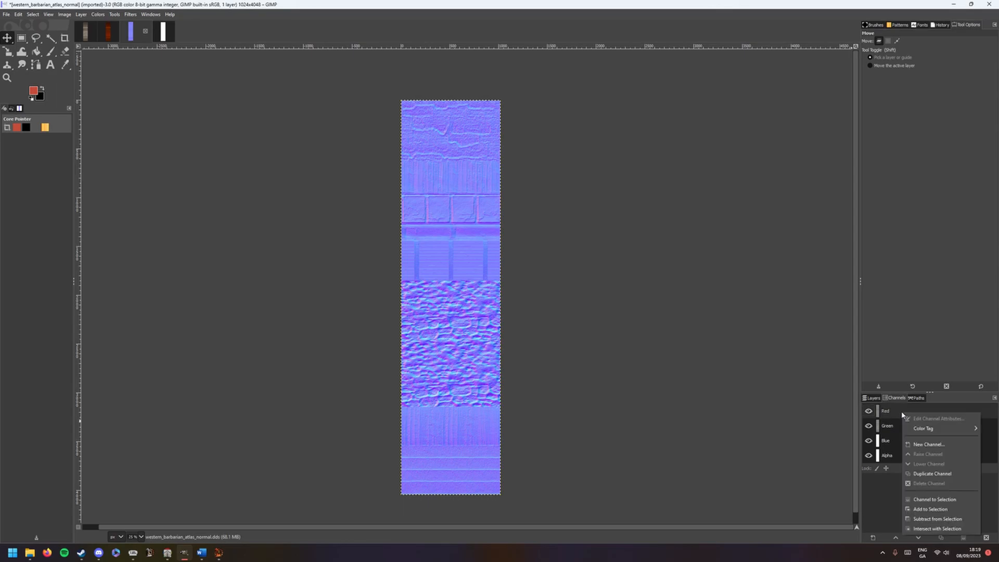
left_click(932, 474)
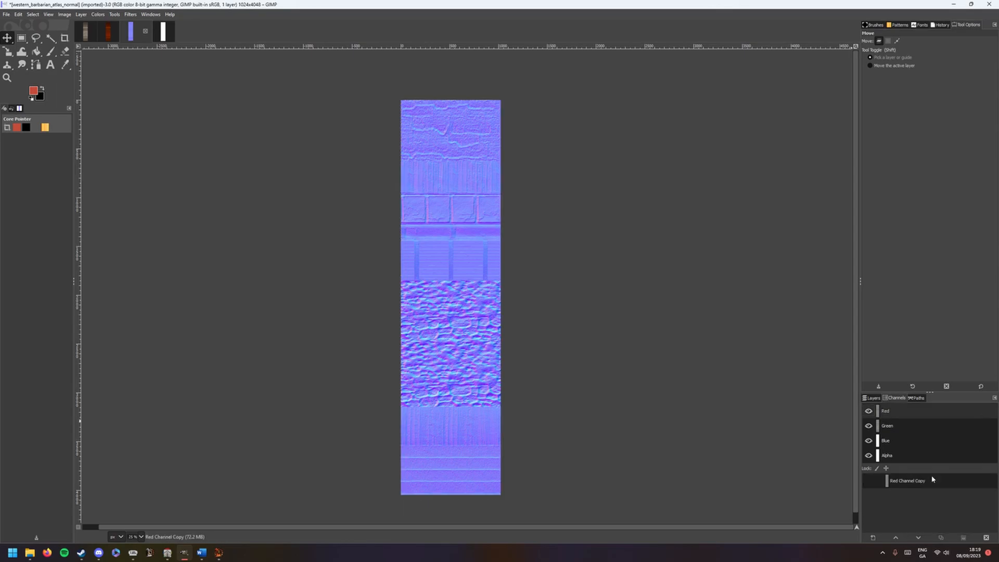
left_click(872, 399)
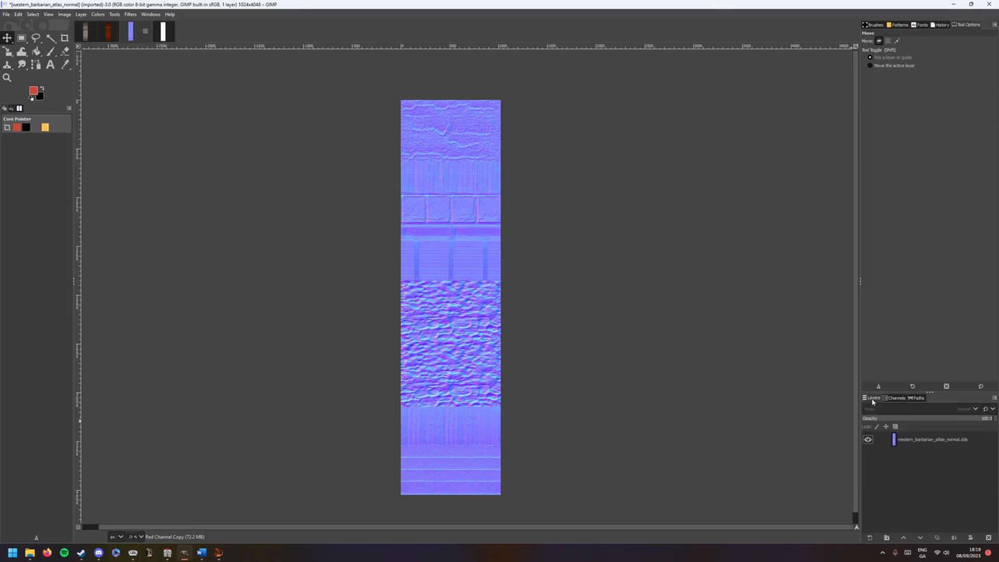
left_click(976, 443)
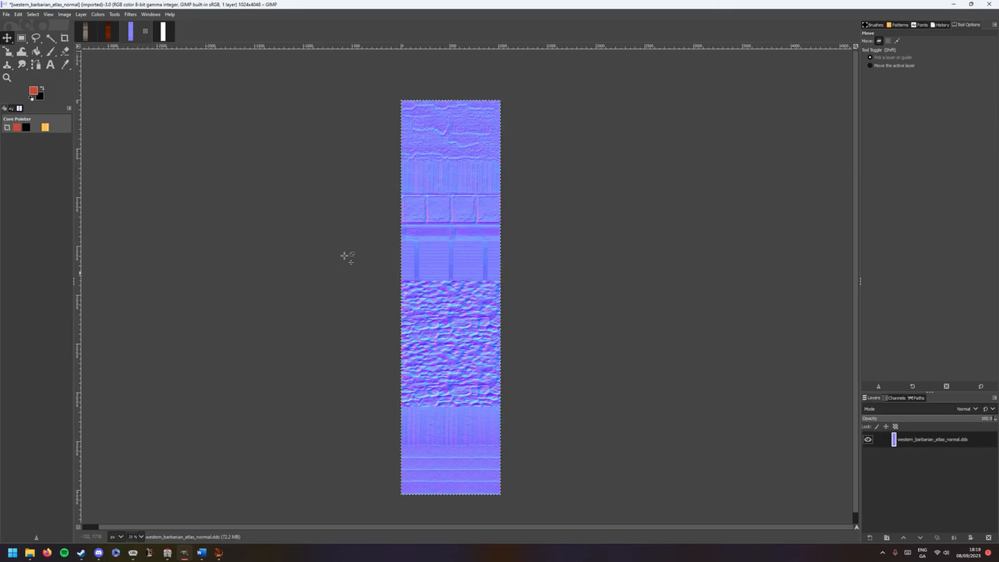
Step: Set the Blue channel's maximum output level to 0 on the normal map layer with Levels
left_click(98, 15)
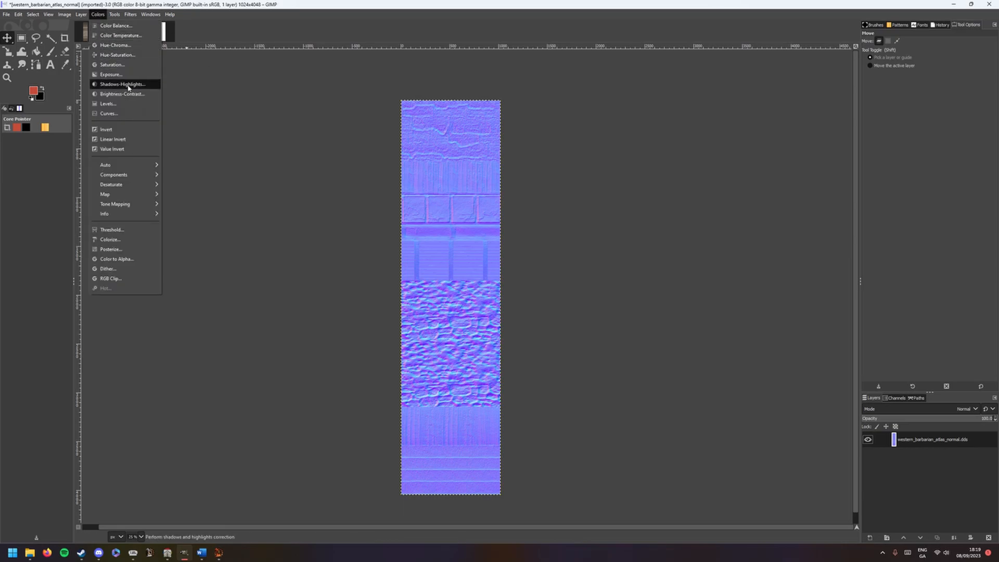
left_click(126, 103)
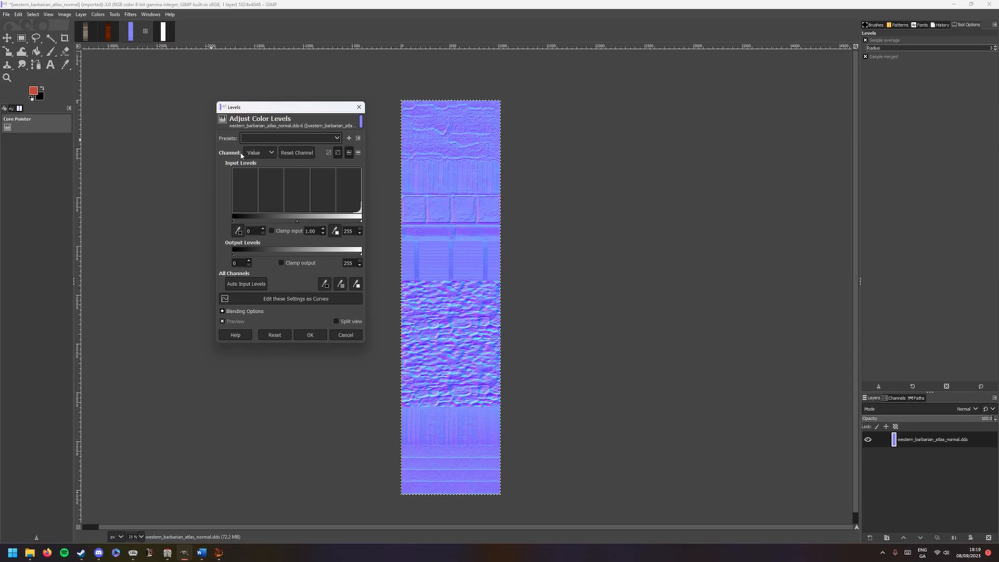
left_click(263, 153)
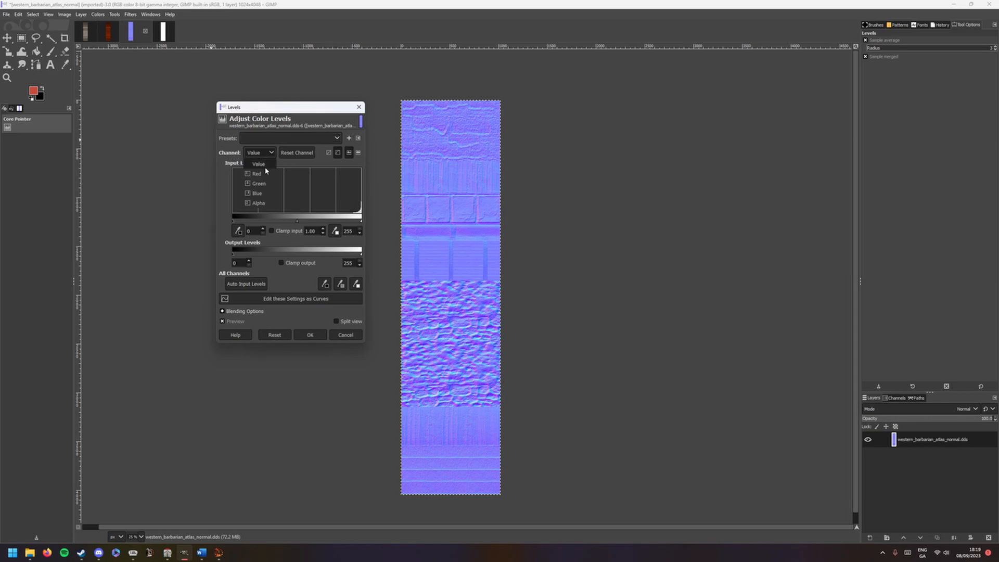
left_click(259, 194)
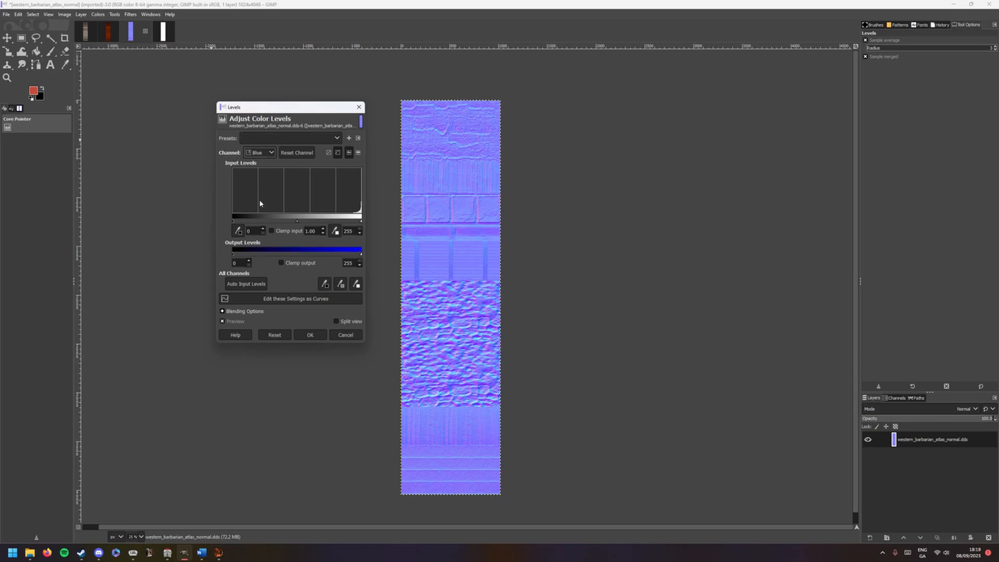
left_click(236, 254)
left_click_drag(236, 256, 170, 255)
left_click_drag(359, 254, 229, 262)
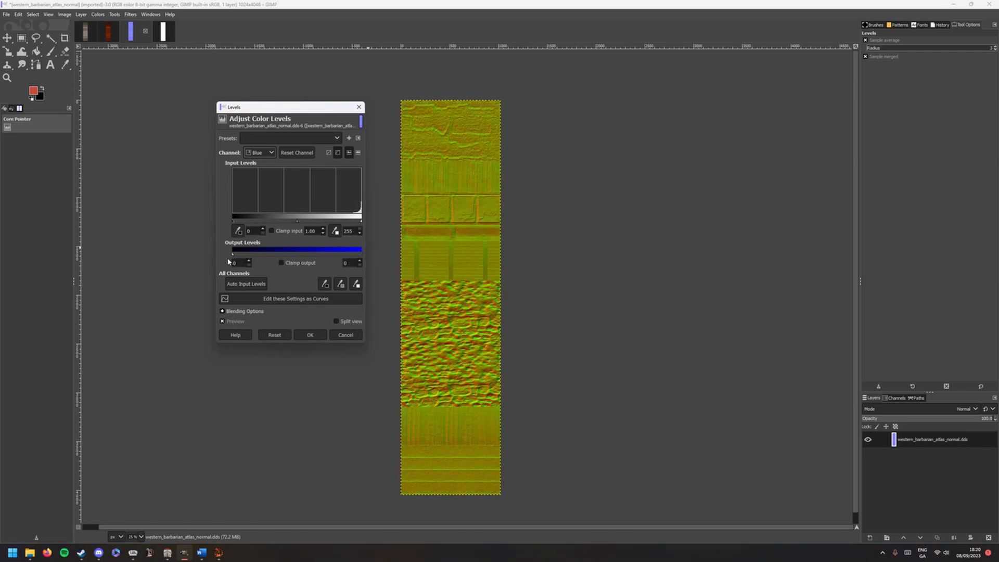
left_click(317, 338)
Step: Set the Red channel's minimum output level to 255 on the normal map with Levels
left_click(895, 399)
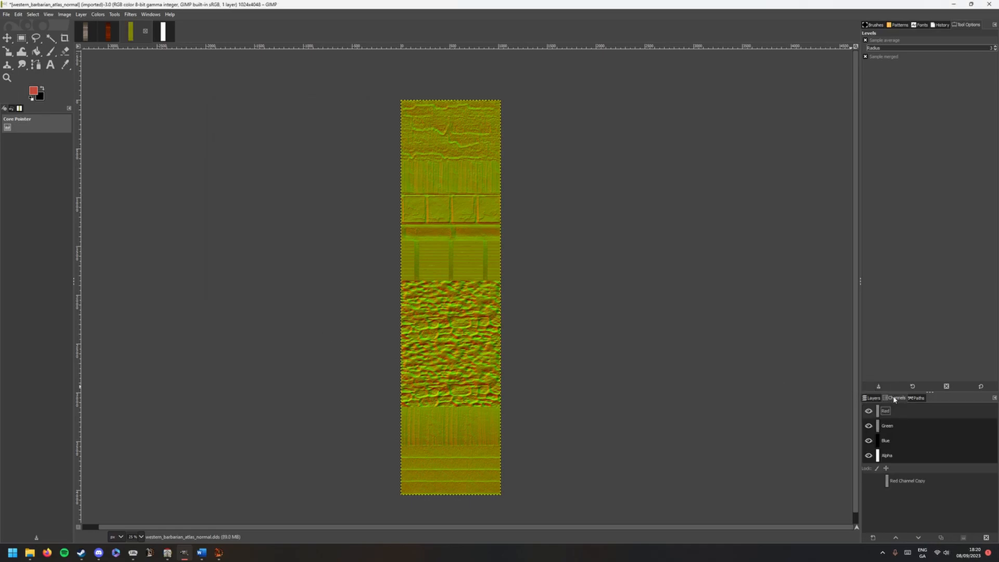
left_click(916, 412)
left_click(902, 439)
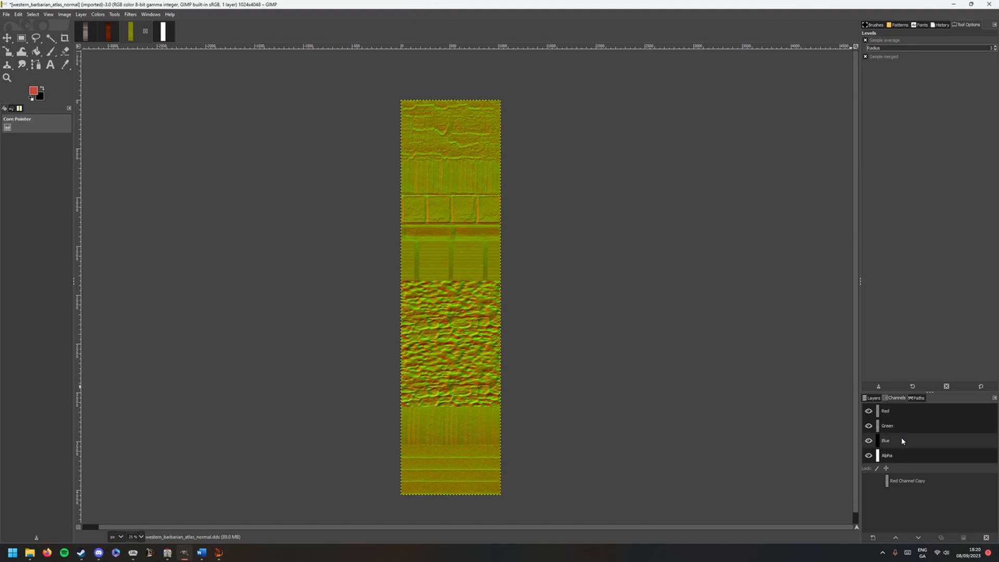
left_click(98, 15)
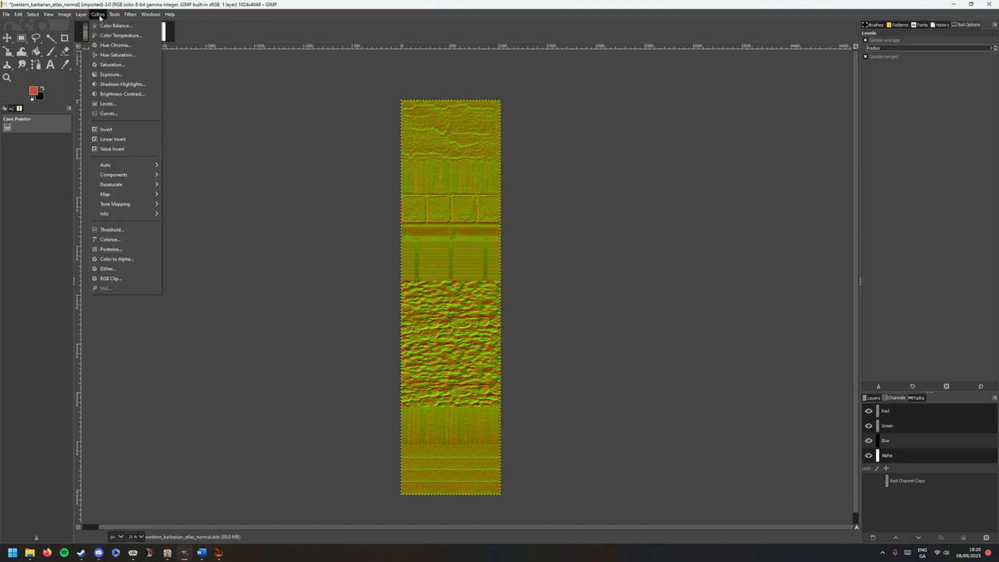
left_click(108, 103)
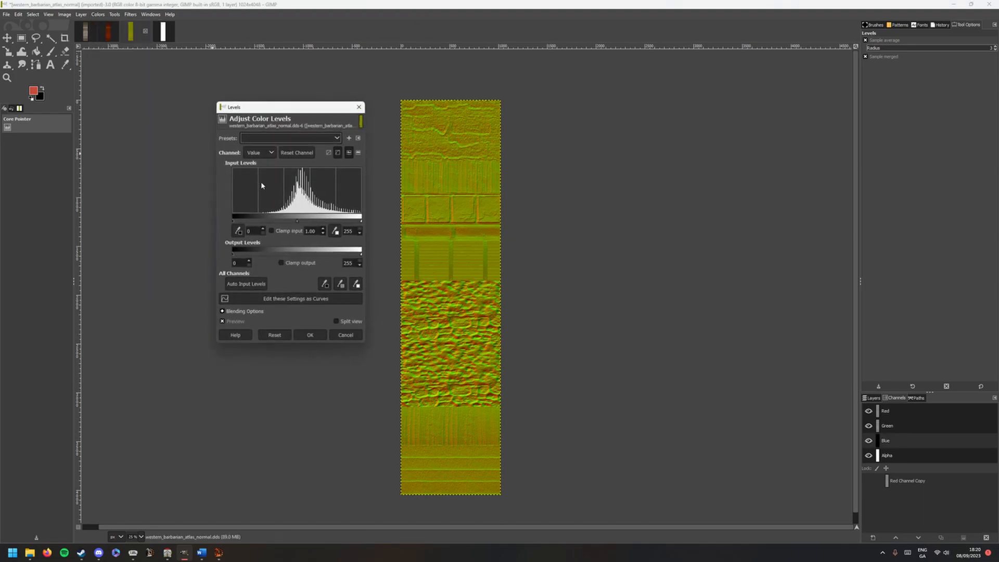
left_click(256, 154)
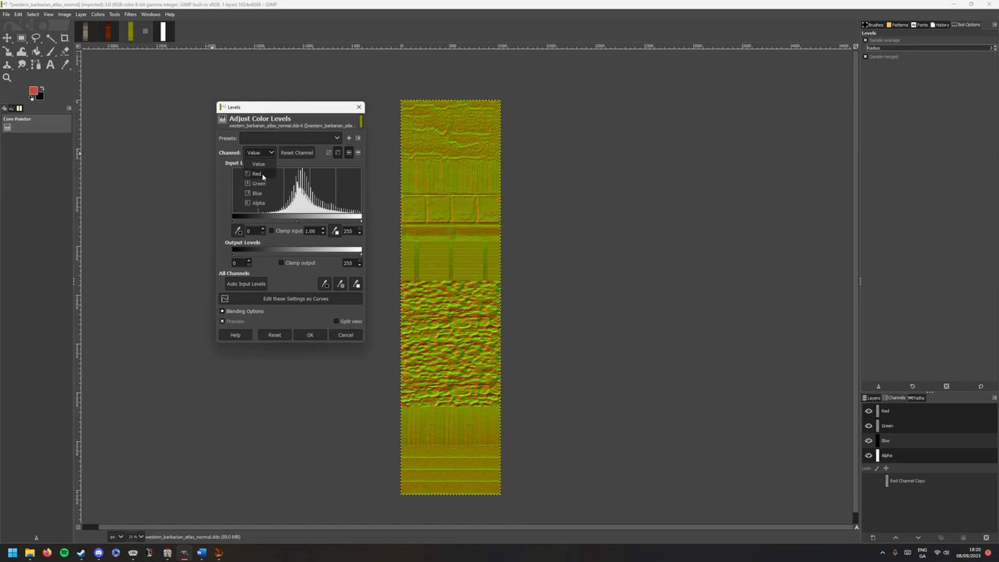
left_click(263, 176)
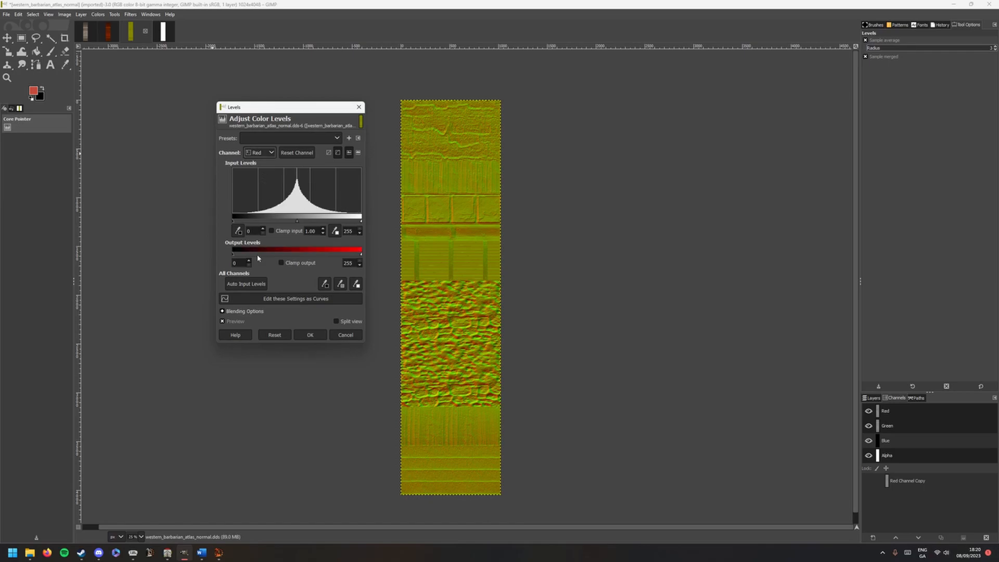
left_click_drag(233, 255, 364, 255)
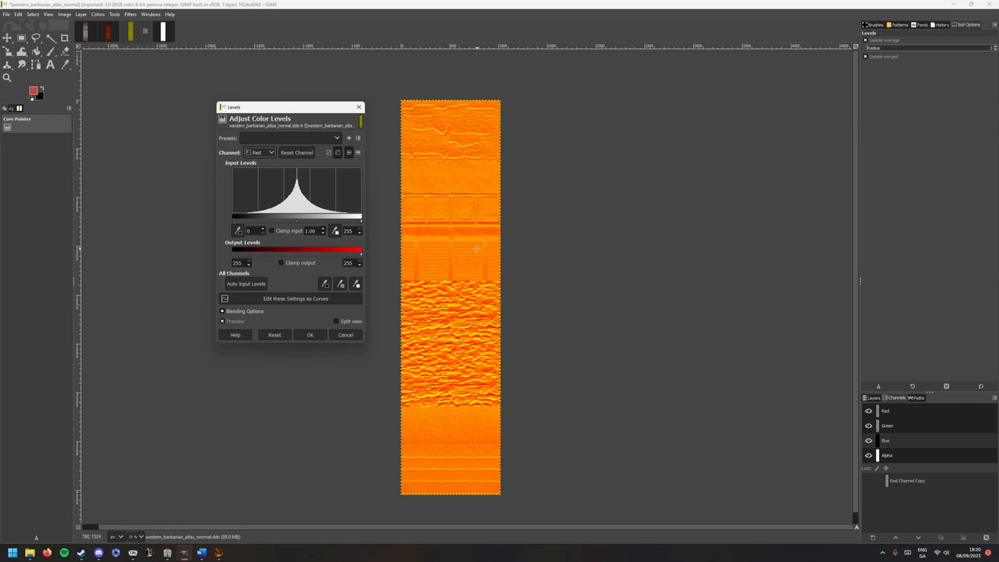
left_click(312, 335)
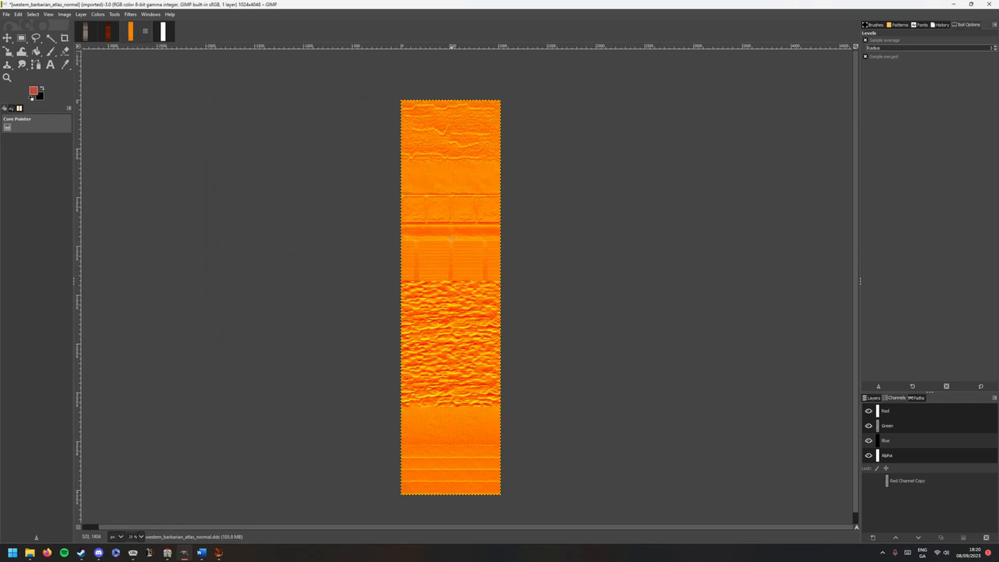
left_click_drag(553, 250, 559, 233)
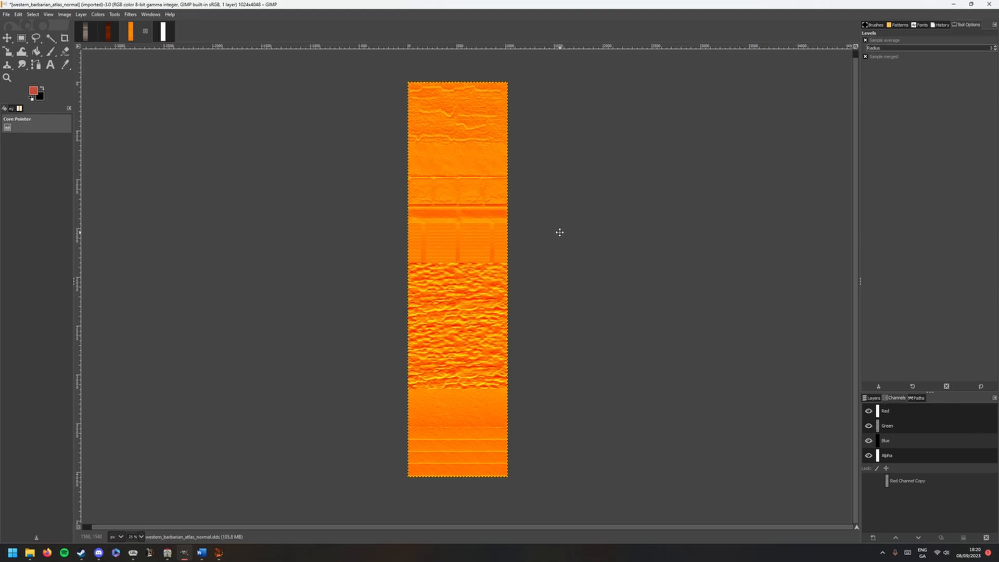
Step: Add a layer mask to the western_barbarian_atlas_normal.dds layer, initialised from the Red Channel Copy channel
left_click(877, 399)
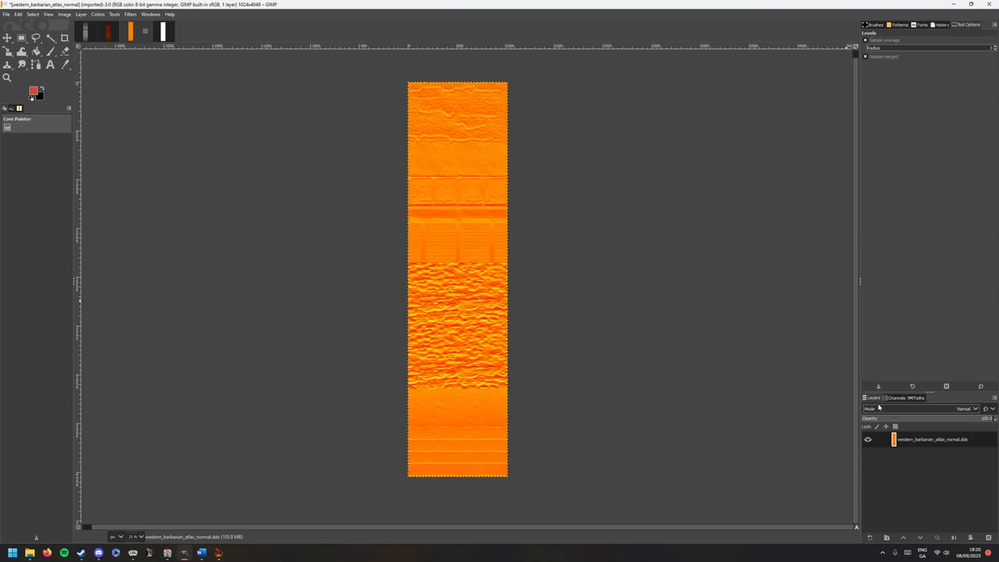
right_click(978, 443)
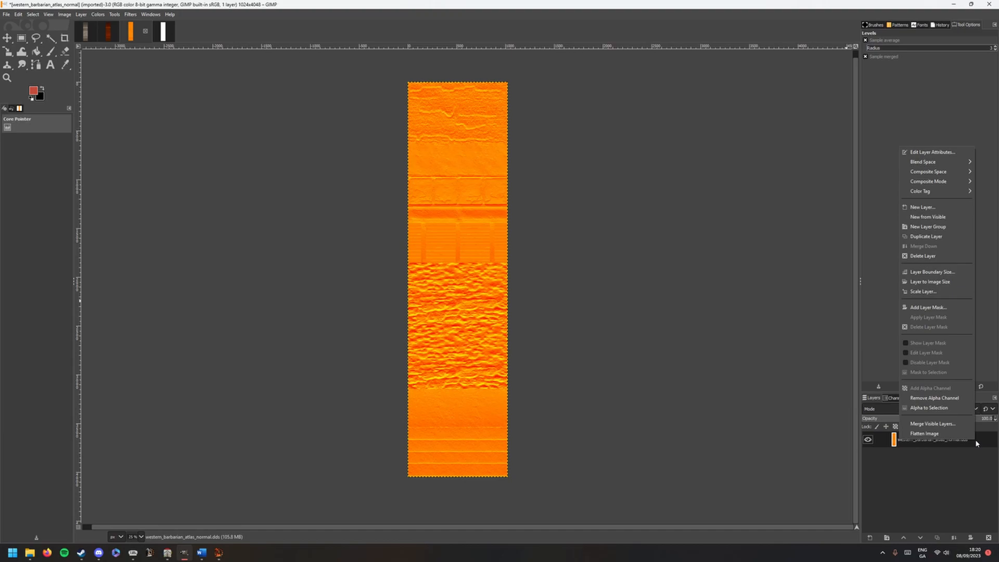
left_click(932, 307)
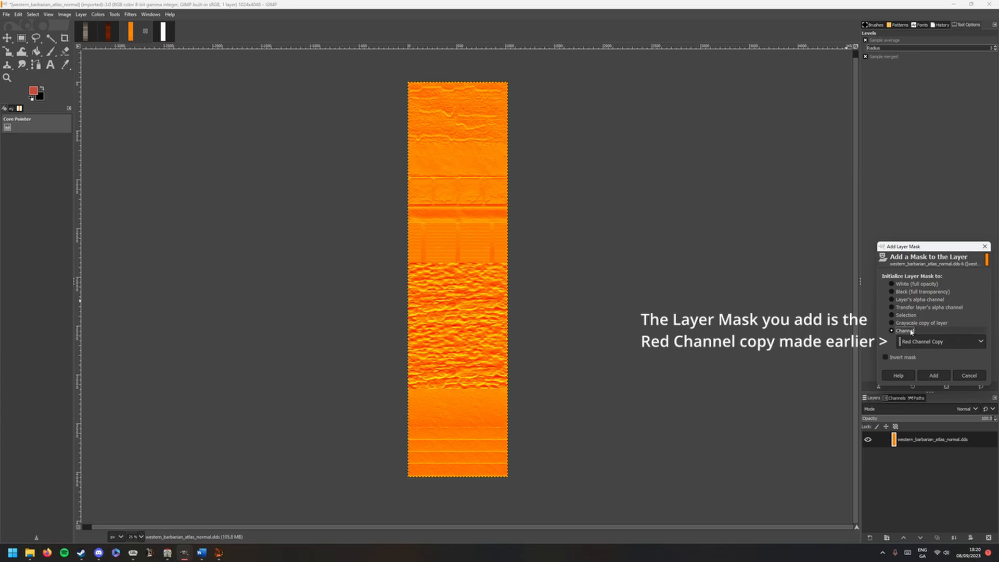
left_click(934, 376)
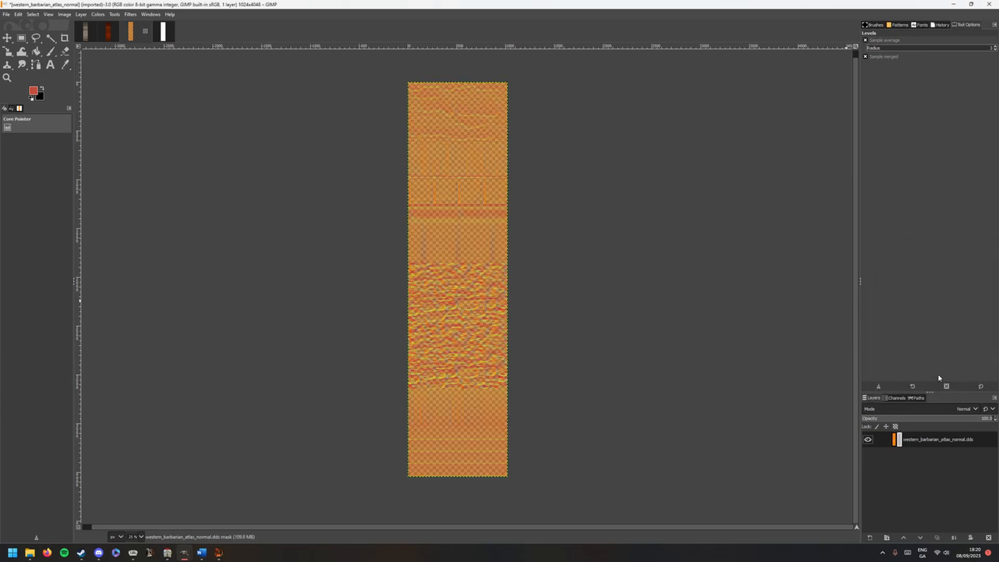
Step: Merge the visible layers of the normal map so the mask is baked into a single layer
right_click(975, 446)
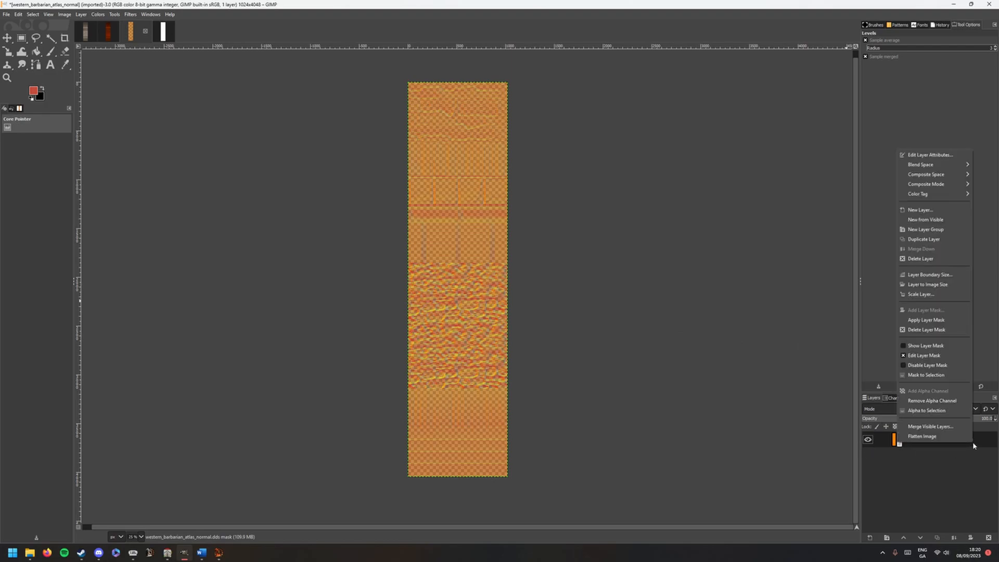
left_click(939, 427)
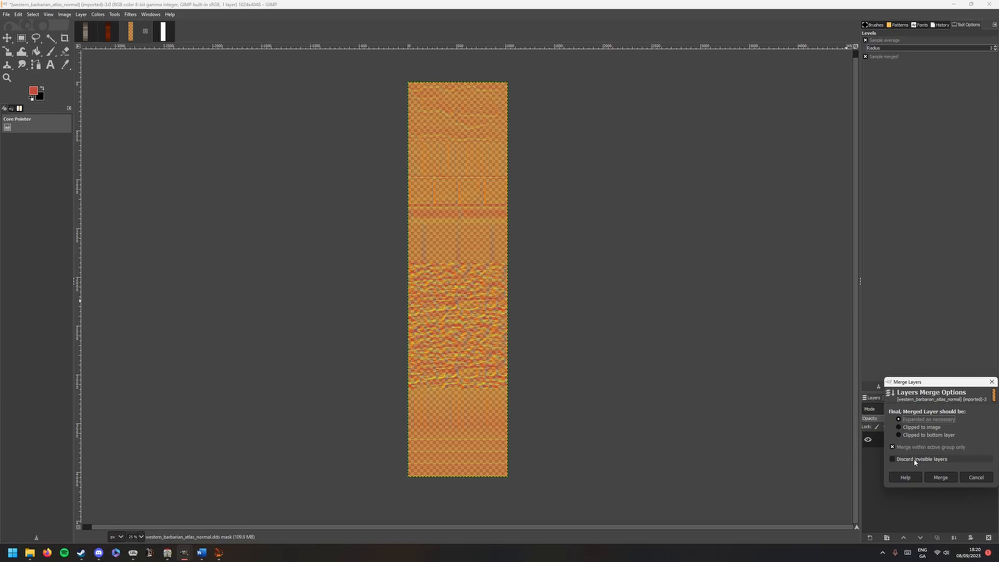
left_click(942, 477)
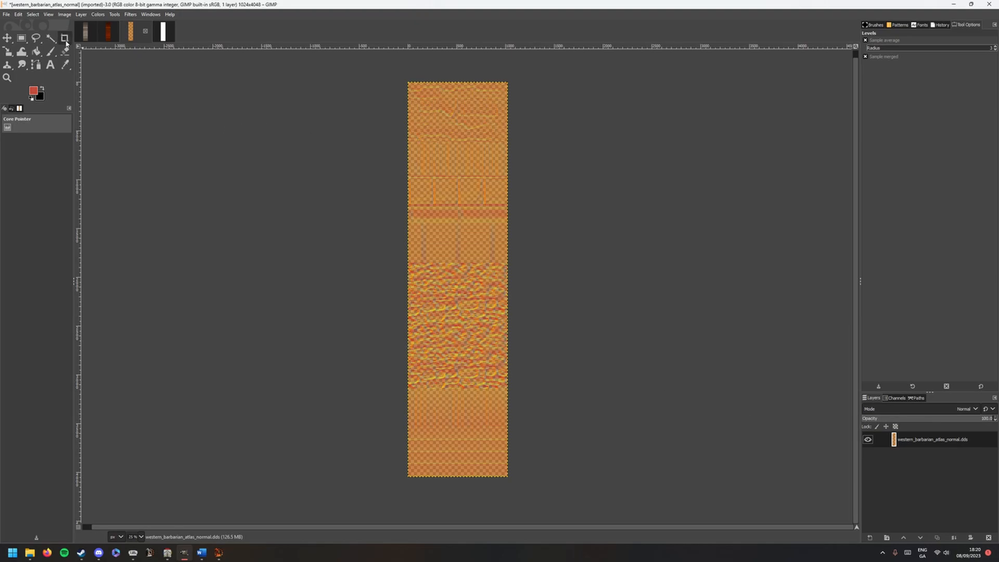
Step: Export the normal map as western_barbarian_atlas_normal.dds in the Tutorial folder with BC3 / DXT5 compression and generated mipmaps
left_click(10, 15)
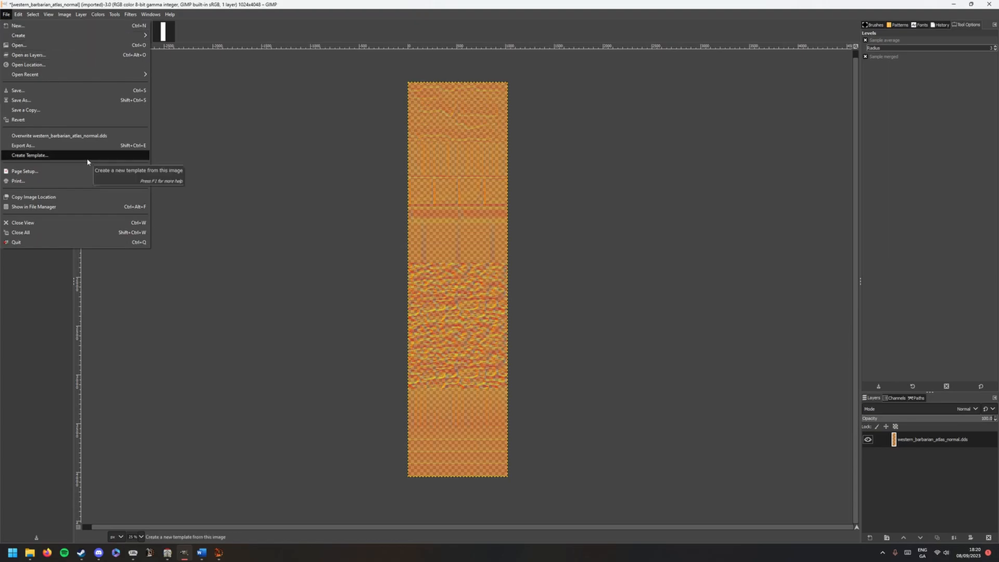
left_click(23, 146)
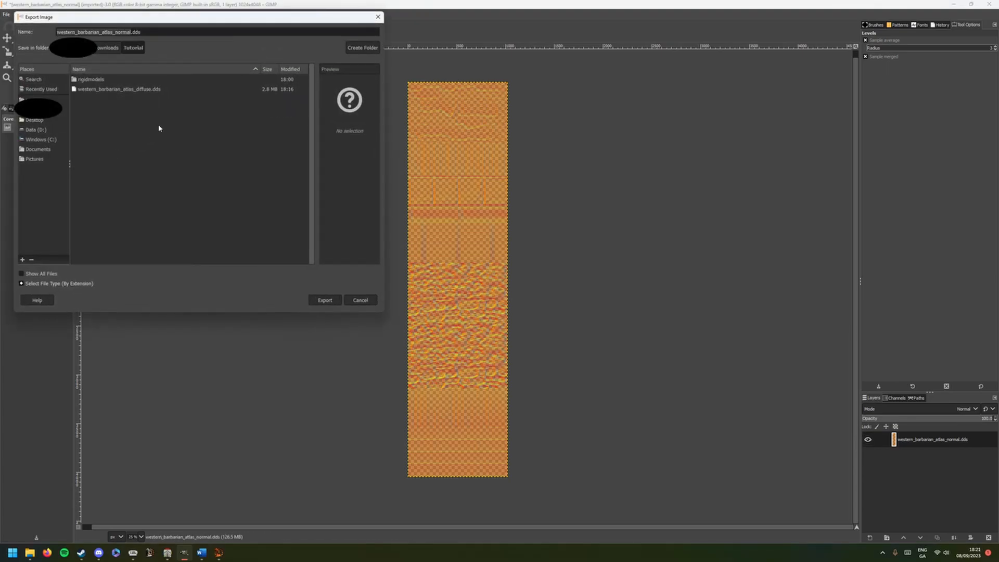
left_click(334, 299)
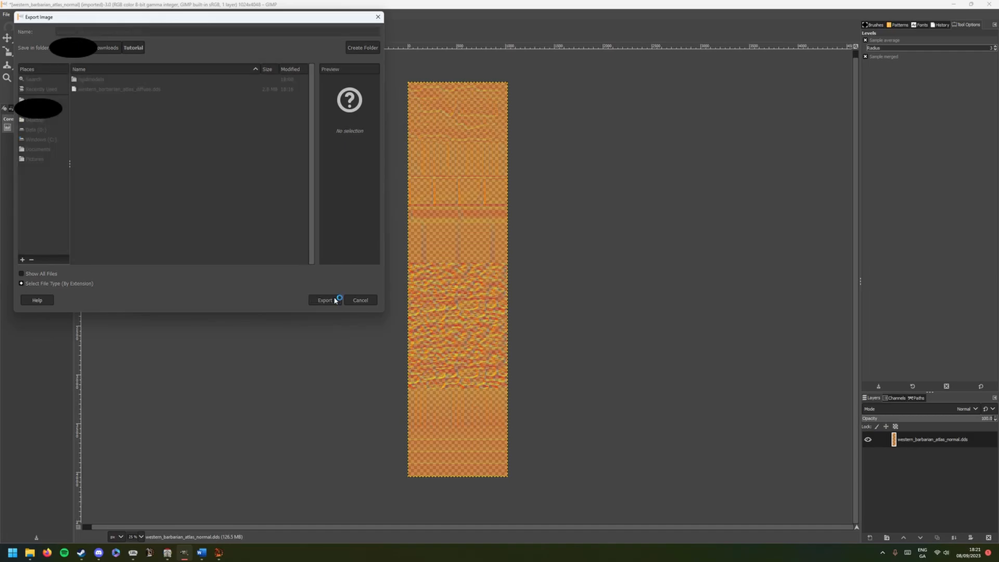
left_click_drag(89, 19, 180, 70)
left_click(152, 85)
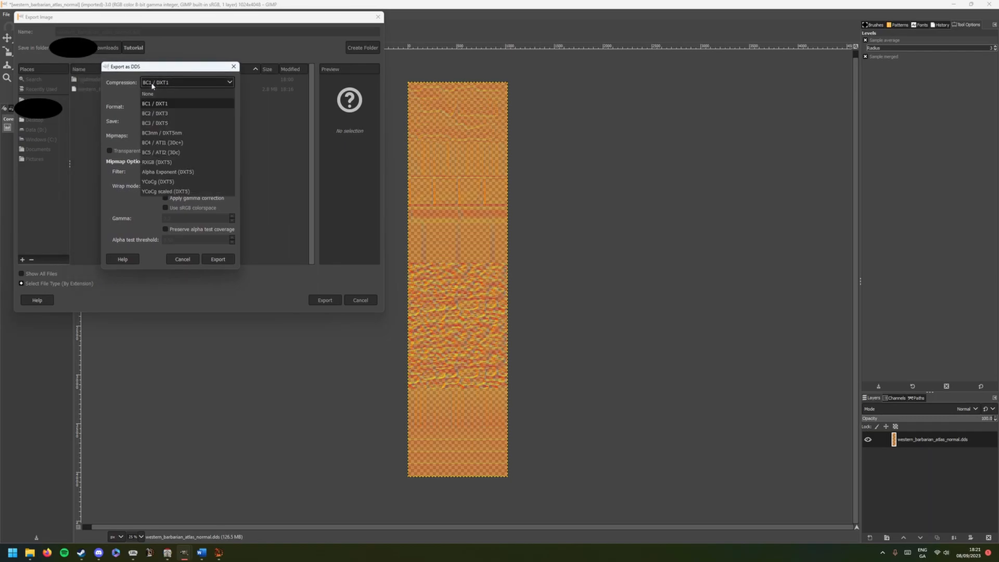
left_click(166, 125)
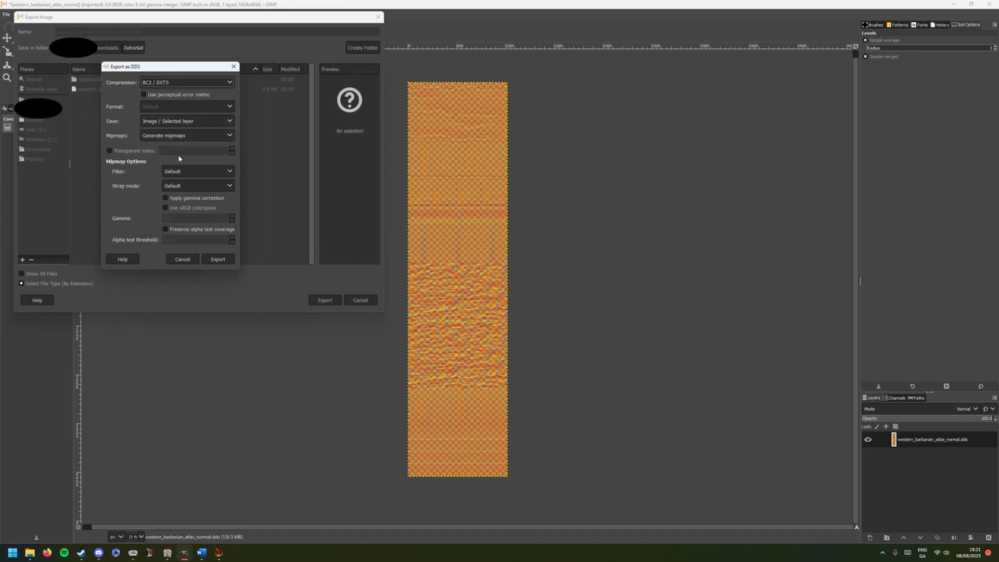
left_click(218, 259)
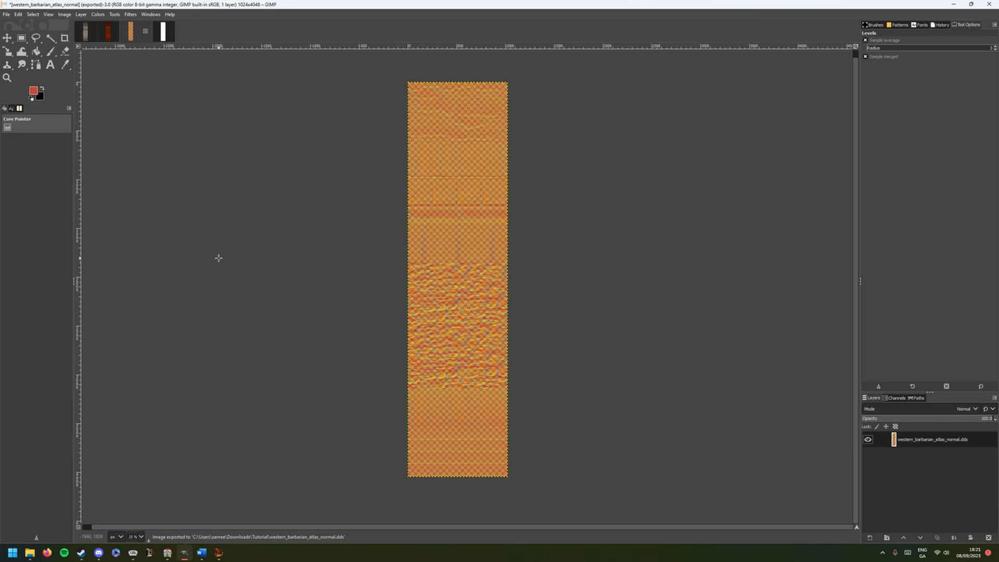
Step: Check the exported files in the Tutorial folder and look over the open gloss map and specular images
mouse_move(30, 553)
left_click(208, 505)
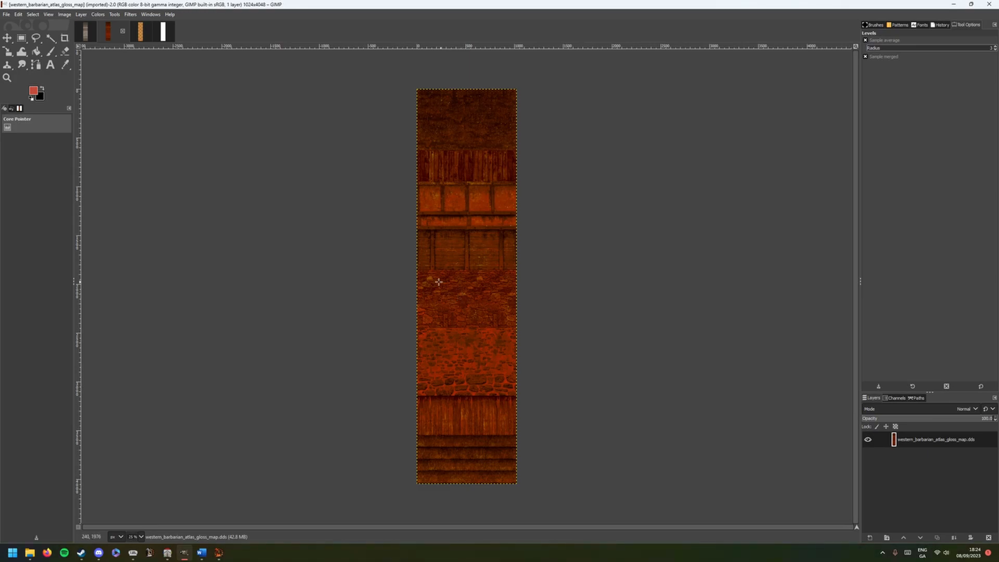
left_click(161, 35)
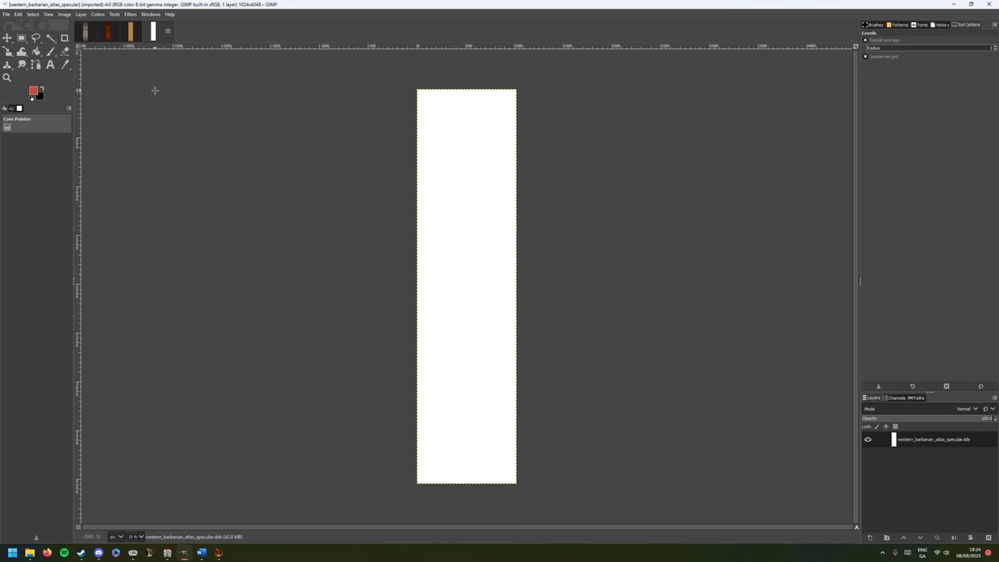
left_click(86, 32)
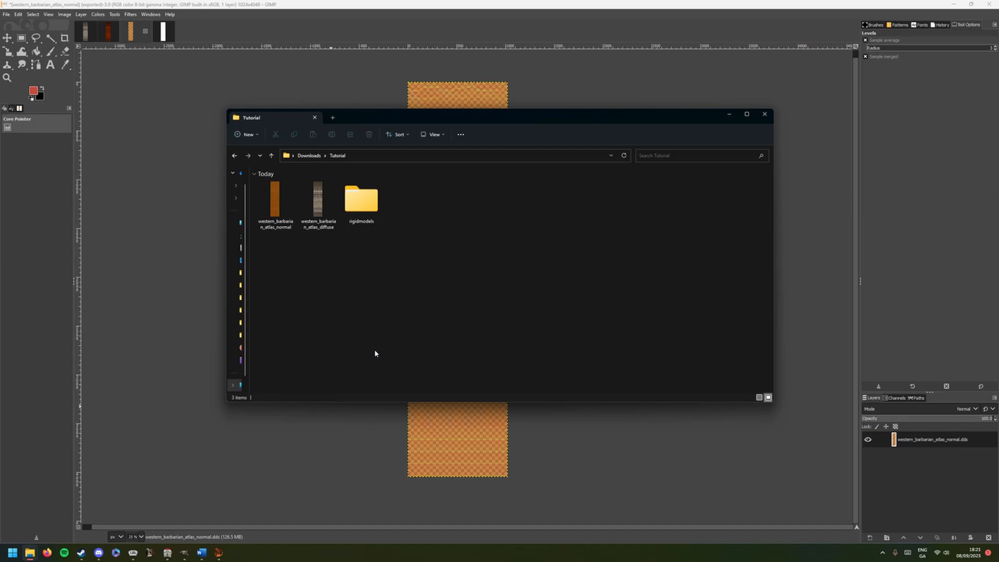
Step: Switch to Rusted PackFile Manager, close the archery target gloss map preview and create a new PackFile
left_click(219, 552)
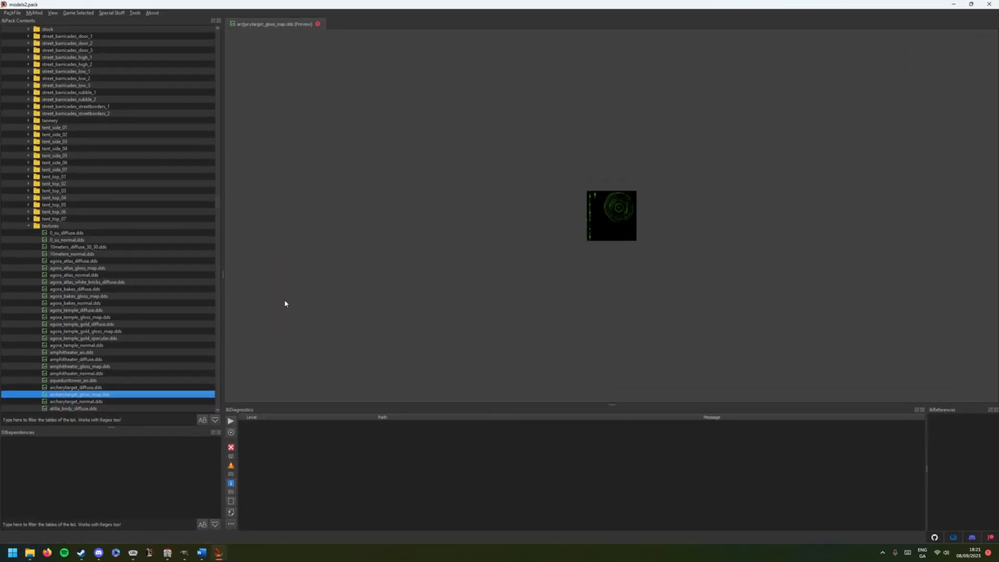
left_click(317, 24)
left_click(12, 12)
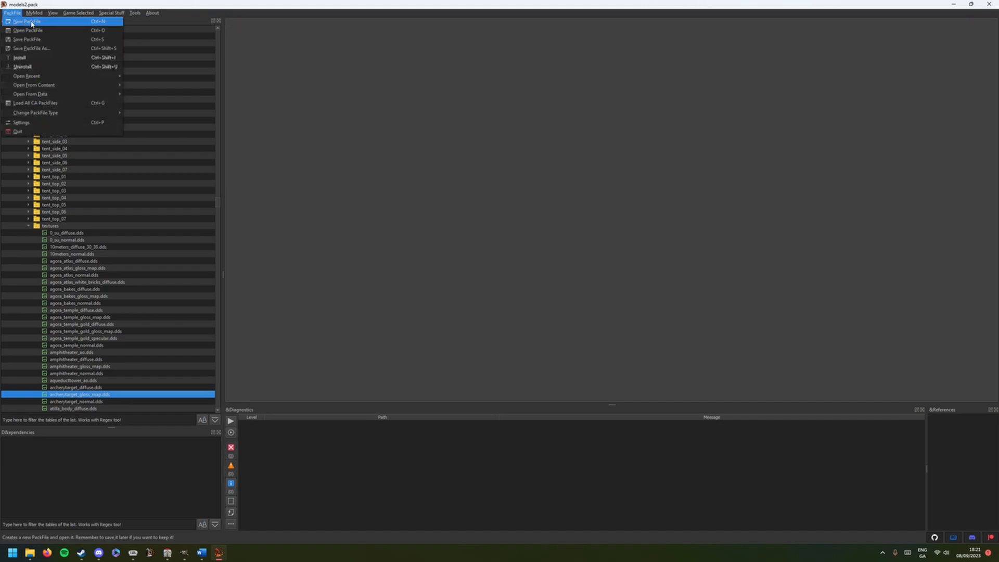
left_click(32, 24)
Step: Add the rigidmodels folder from Downloads > Tutorial to the new PackFile, checking its subfolders first
right_click(37, 30)
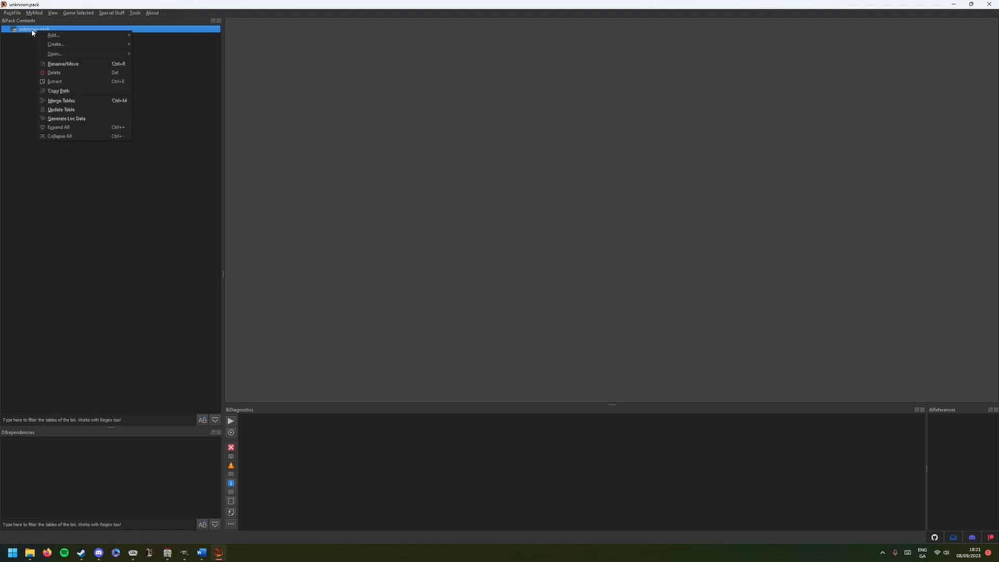
mouse_move(58, 35)
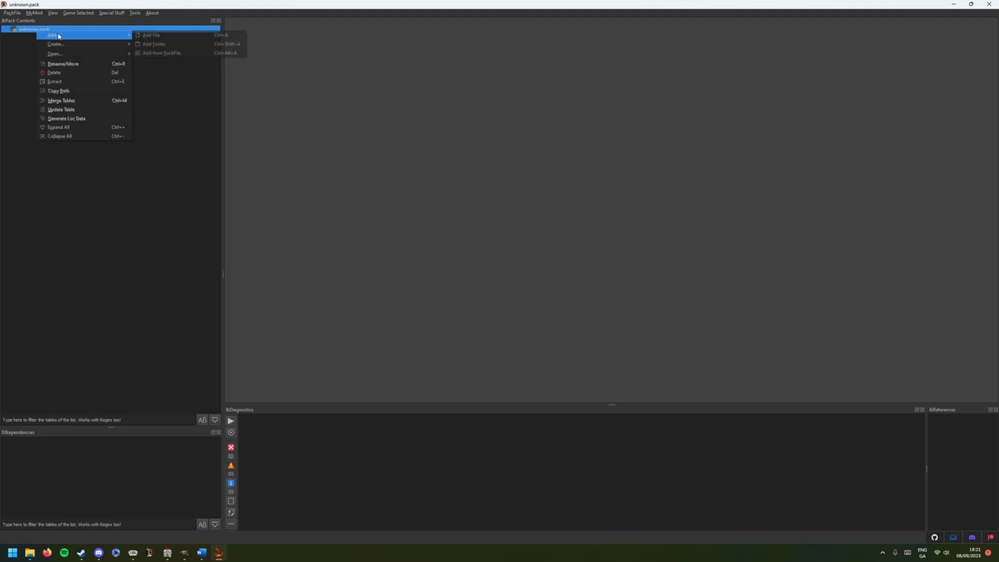
left_click(163, 45)
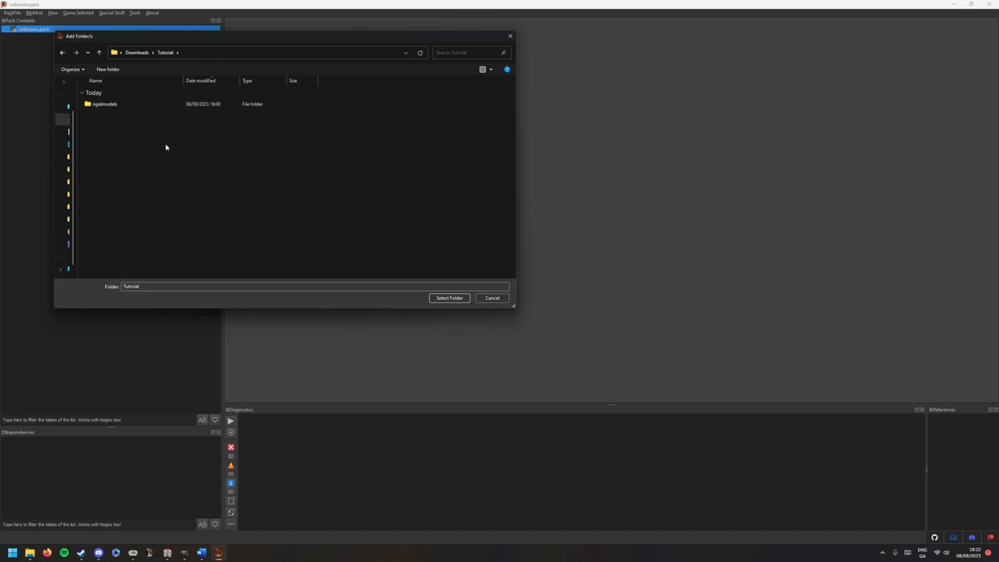
left_click(111, 106)
double_click(111, 104)
left_click(112, 105)
double_click(112, 105)
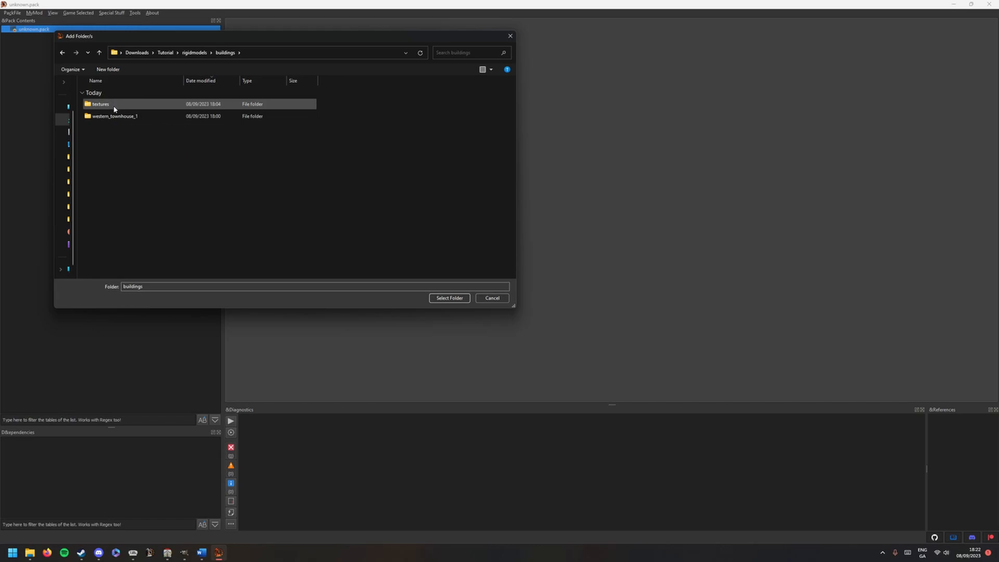
double_click(114, 109)
key("alt+Up")
key("alt+Up")
key("alt+Up")
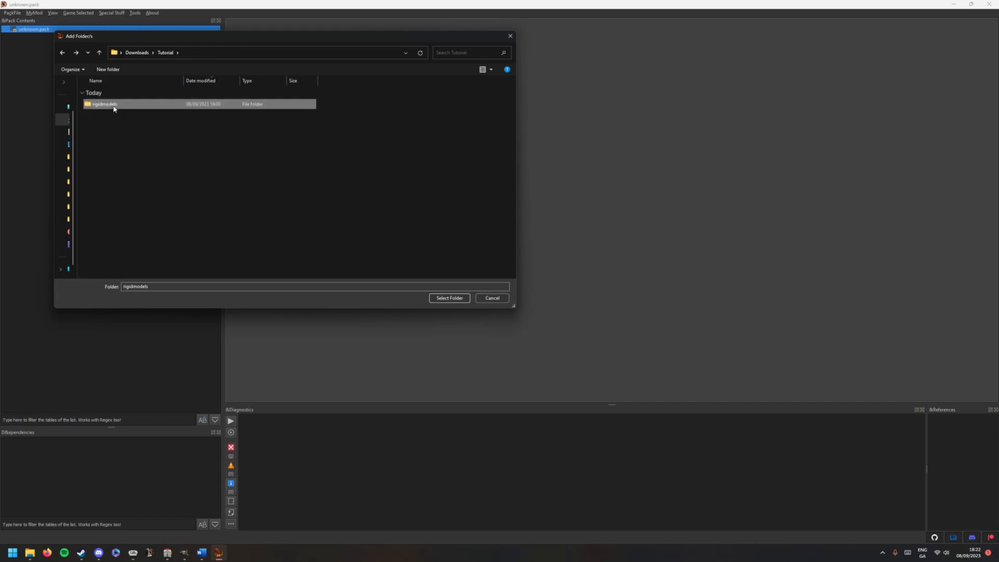
left_click(448, 299)
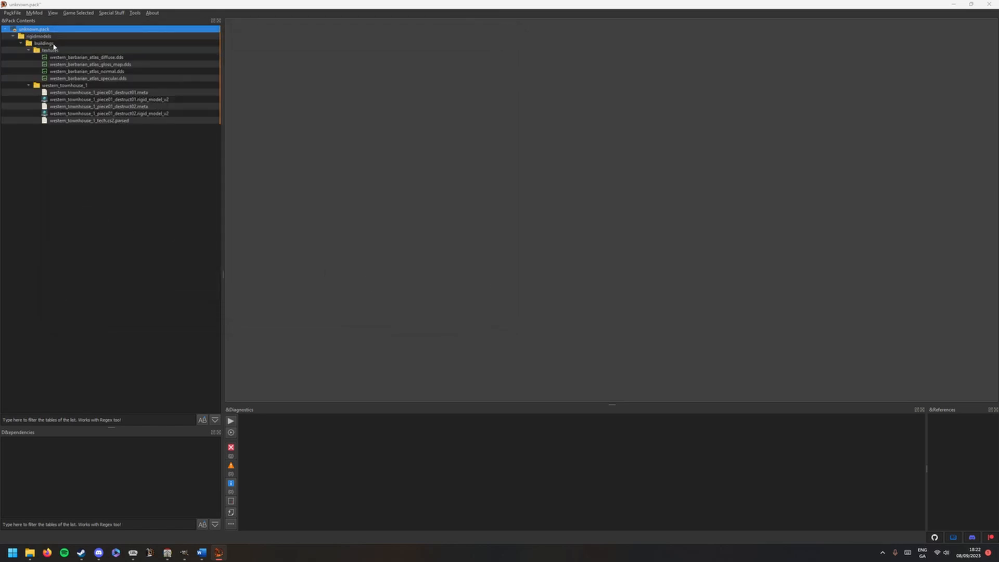
Step: Collapse the western_townhouse_1 folder and preview the diffuse, normal, gloss map and specular textures in the pack
left_click(60, 86)
left_click(29, 86)
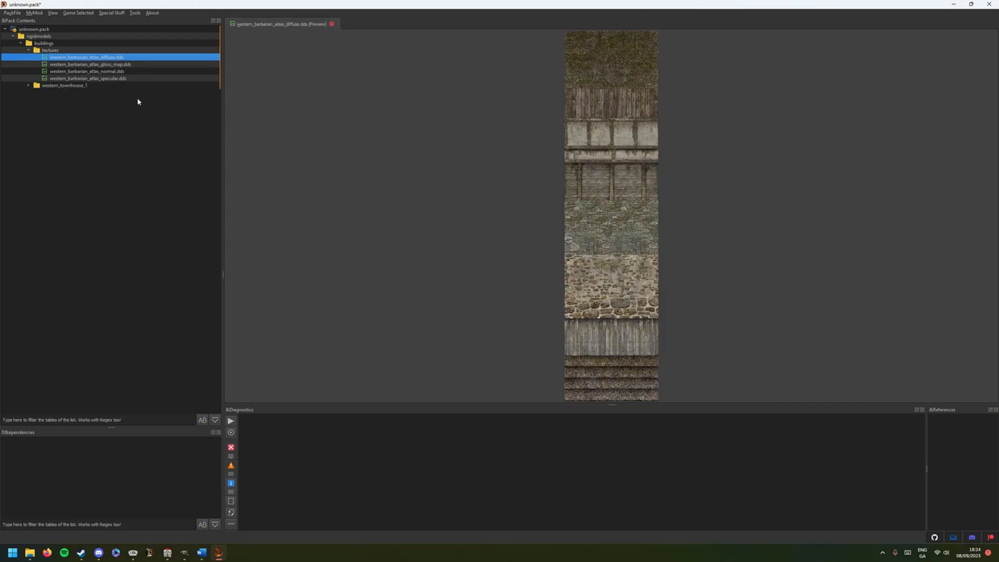
left_click(128, 66)
left_click(127, 72)
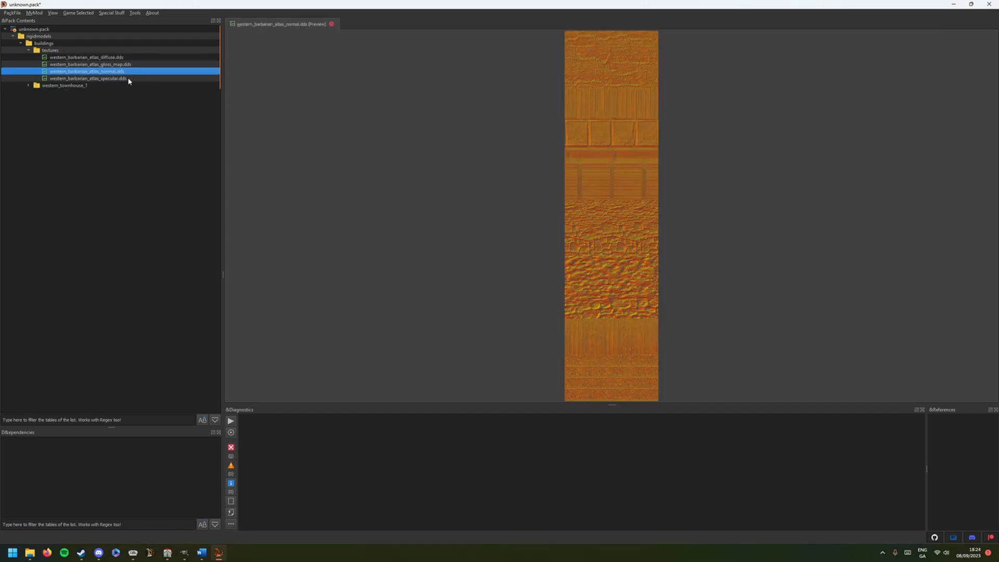
left_click(126, 77)
left_click(124, 64)
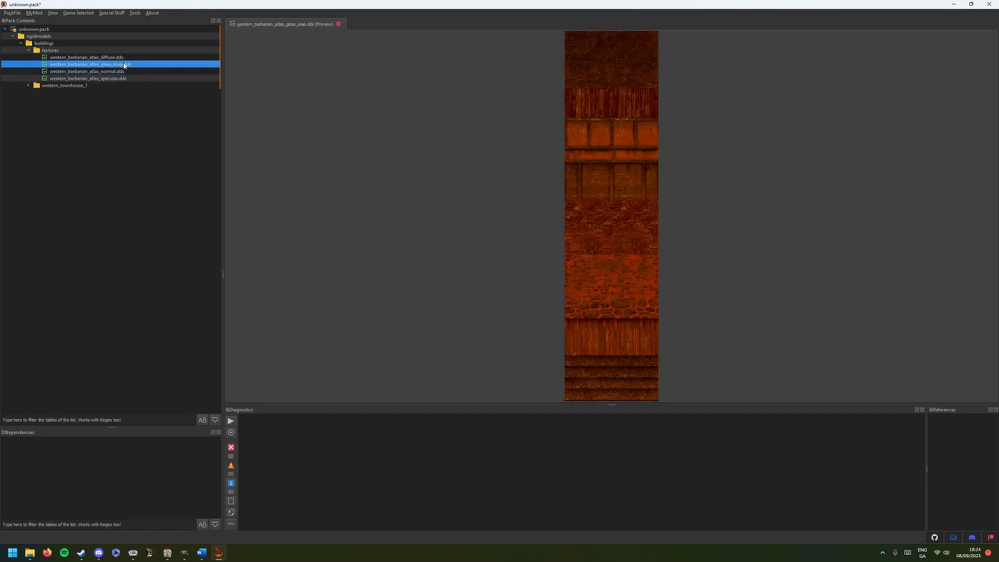
left_click(125, 79)
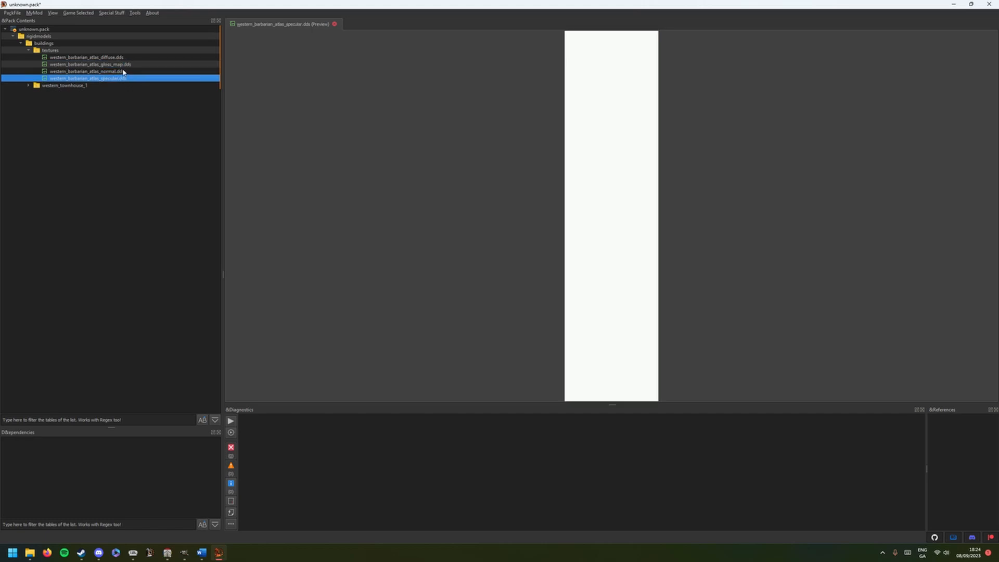
Step: Delete western_barbarian_atlas_gloss_map.dds and western_barbarian_atlas_specular.dds from the pack's textures folder
left_click(122, 65)
right_click(121, 68)
left_click(205, 109)
left_click(543, 286)
right_click(123, 71)
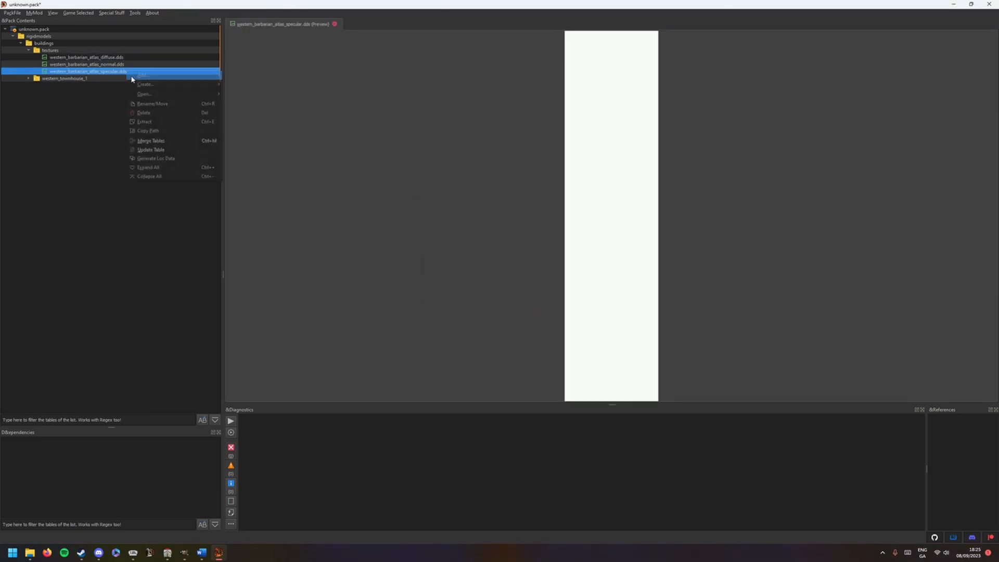
left_click(156, 109)
left_click(543, 284)
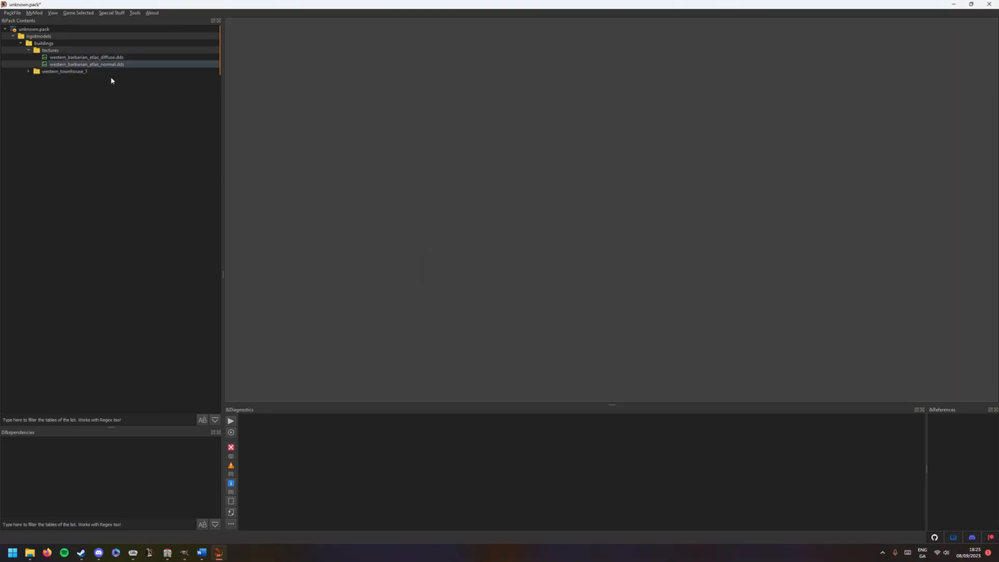
Step: Preview the pack's normal and diffuse textures and overwrite both with the edited western_barbarian_atlas_normal and western_barbarian_atlas_diffuse files from Downloads > Tutorial
left_click(114, 65)
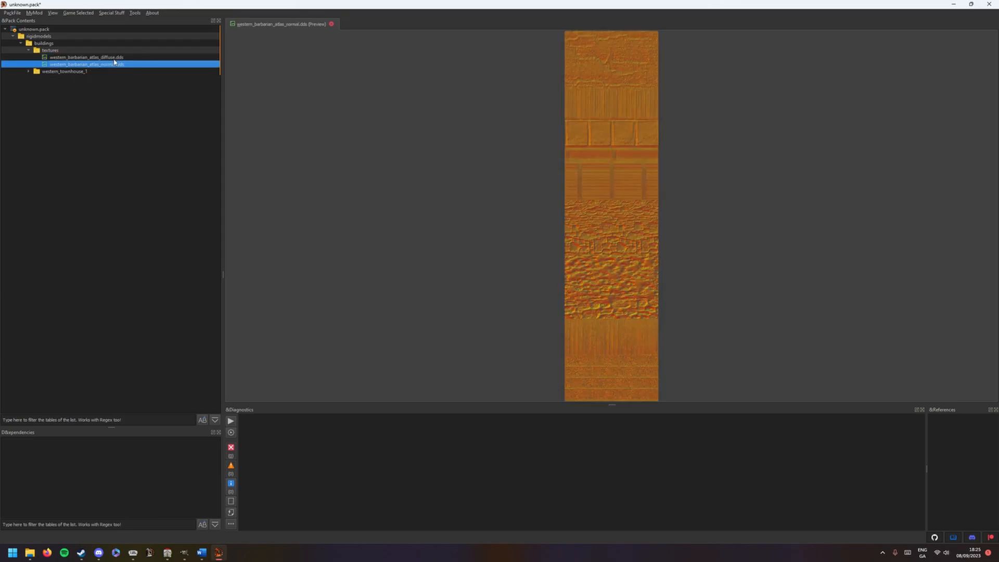
left_click(114, 58)
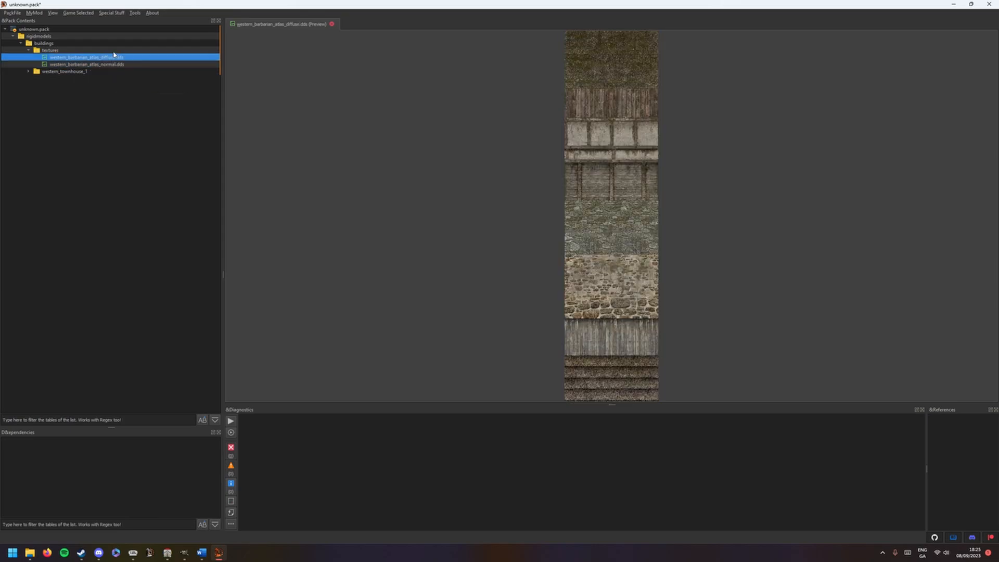
right_click(114, 51)
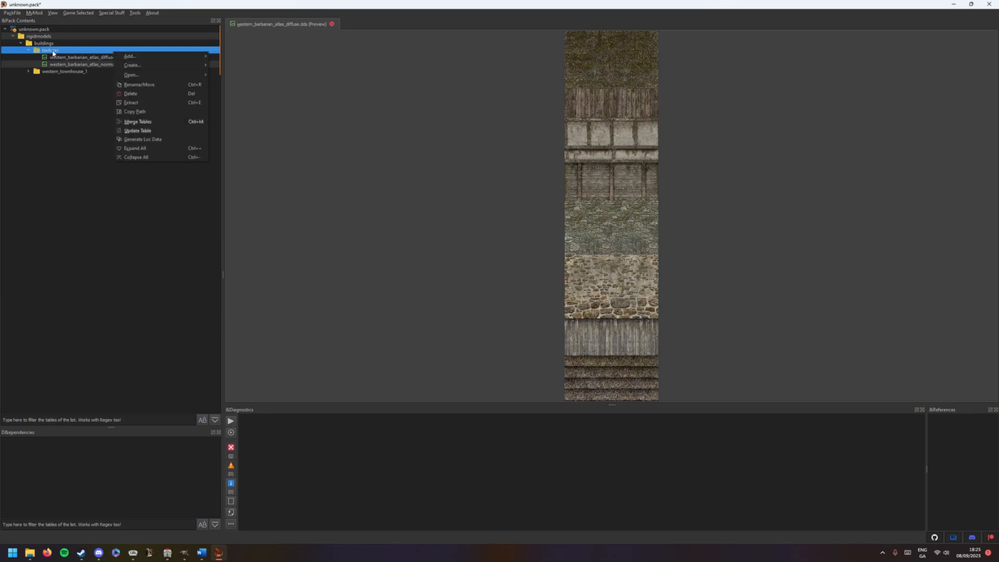
mouse_move(136, 56)
left_click(235, 59)
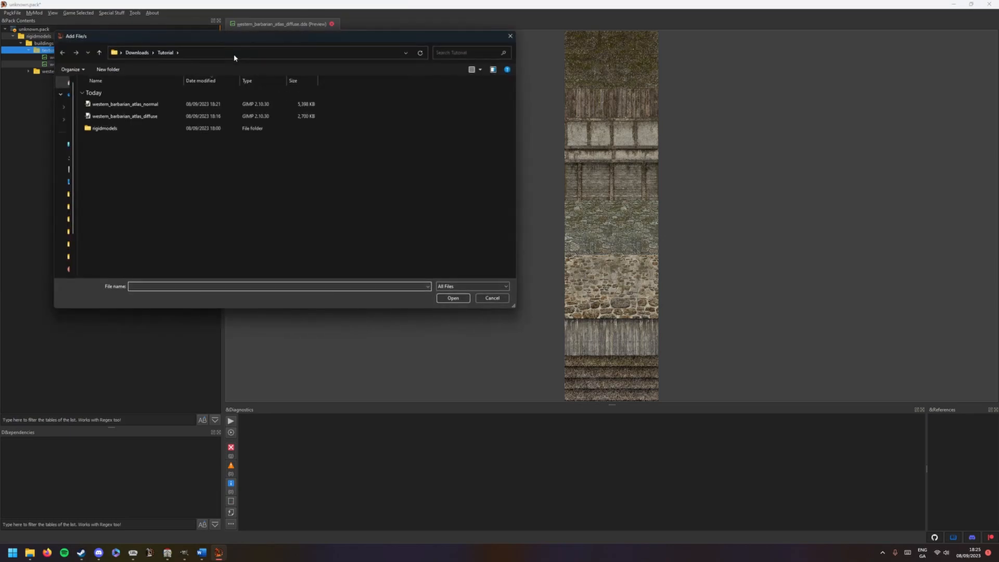
right_click(201, 190)
mouse_move(244, 195)
left_click(336, 204)
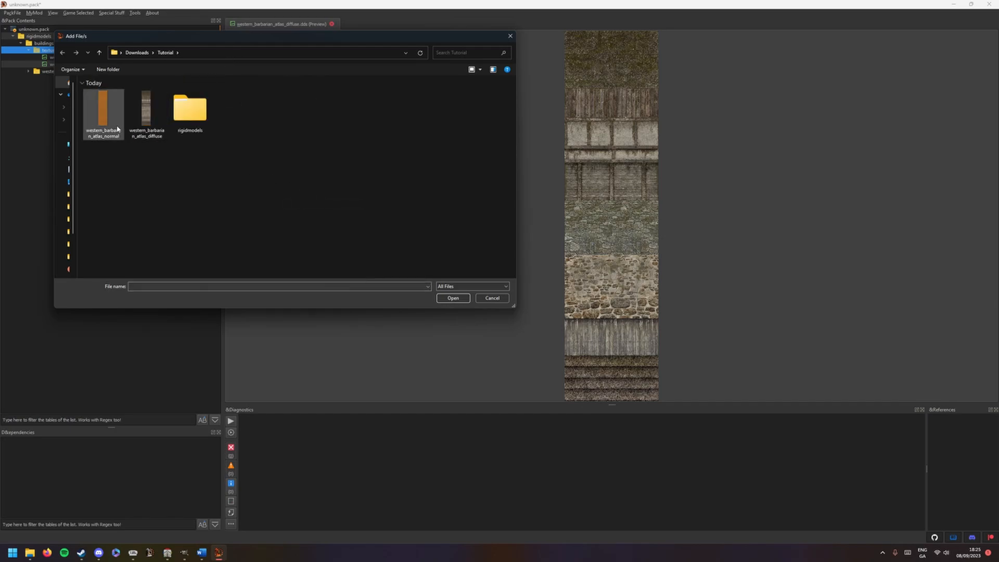
left_click_drag(99, 168, 168, 90)
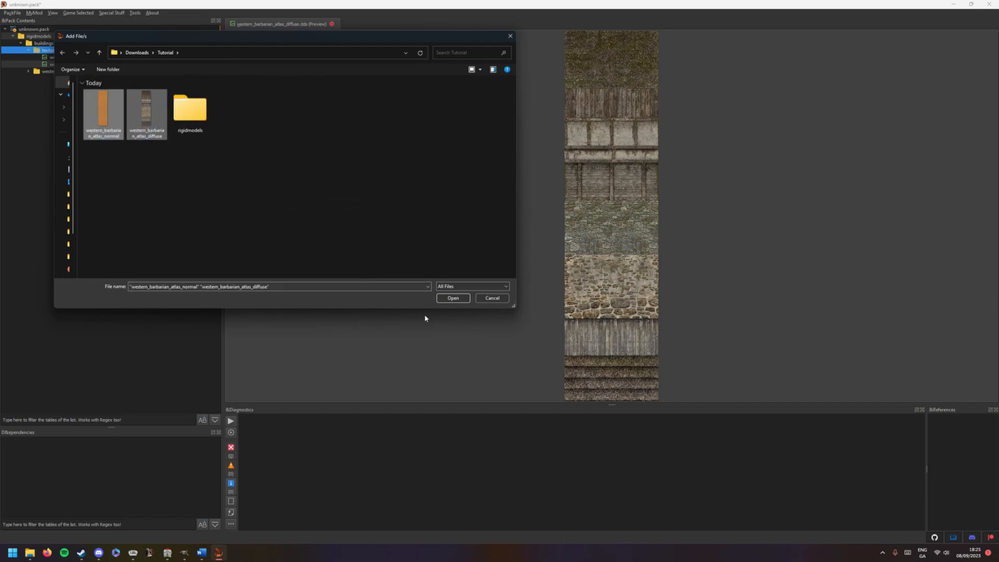
left_click(453, 297)
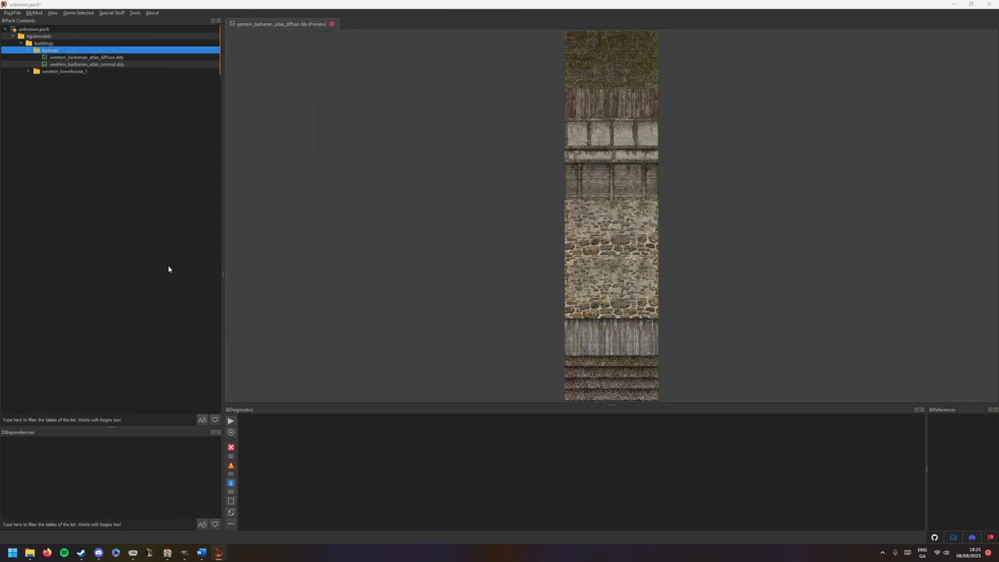
Step: Preview the replaced western_barbarian_atlas_diffuse.dds and western_barbarian_atlas_normal.dds to check their stone wall areas
left_click(153, 59)
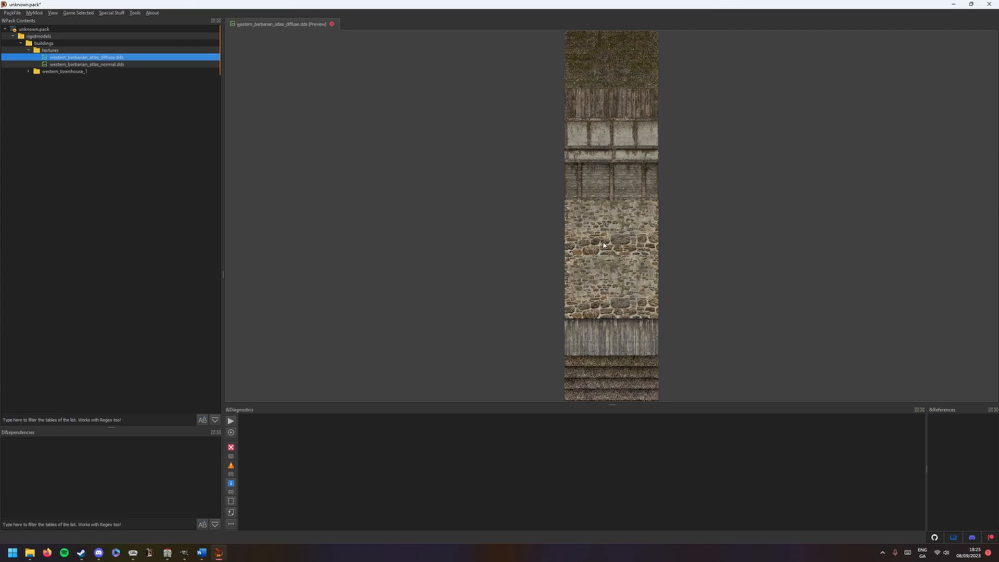
left_click(104, 64)
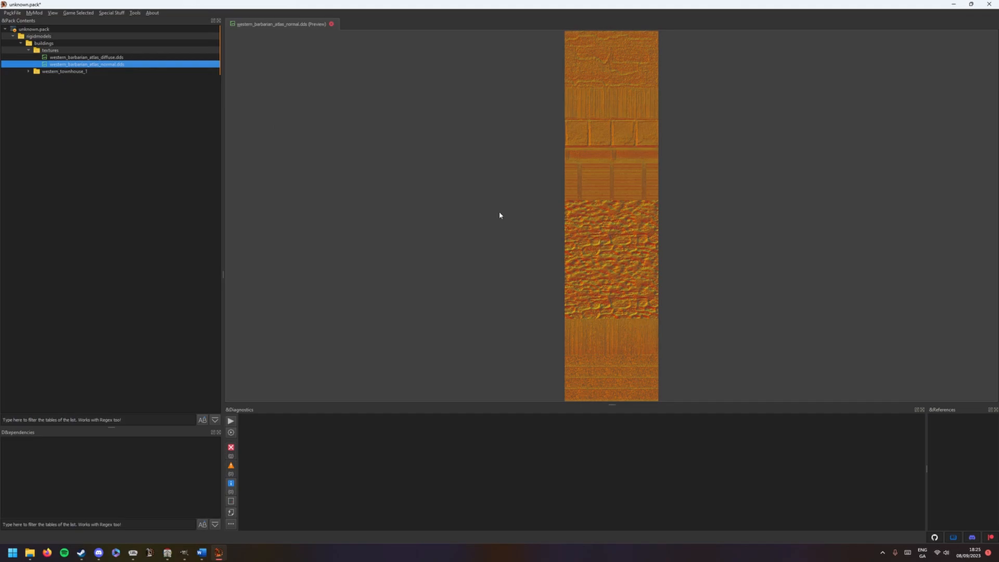
left_click(103, 109)
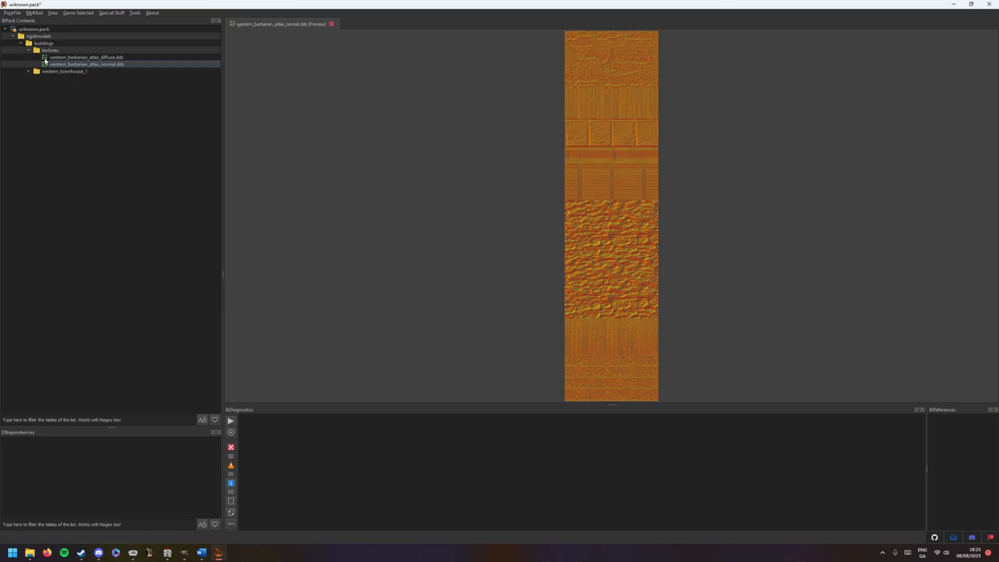
Step: Change the PackFile type to Movie and save the pack as "Tutorial - Movie" in Total War Attila's data folder
left_click(13, 15)
mouse_move(94, 113)
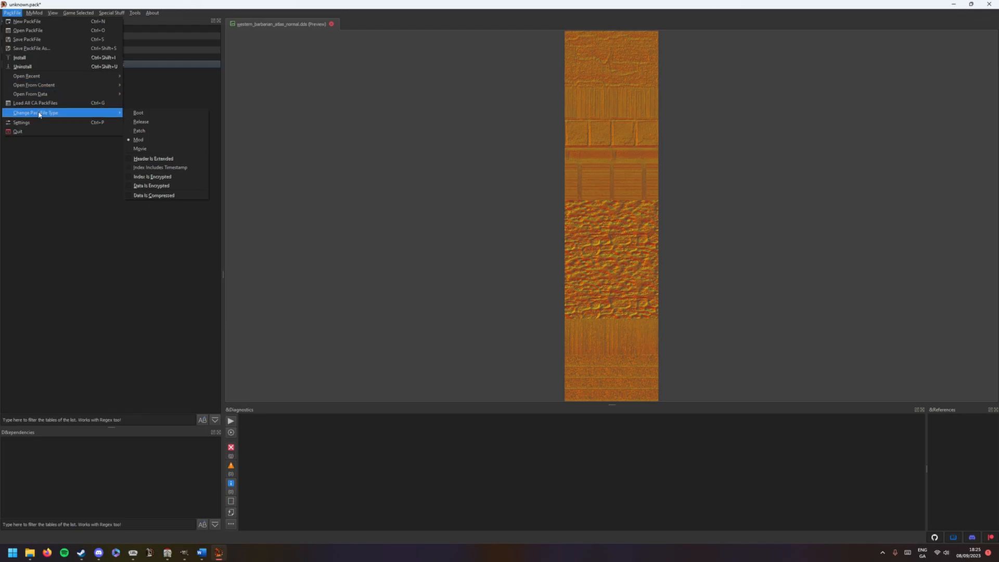
left_click(153, 153)
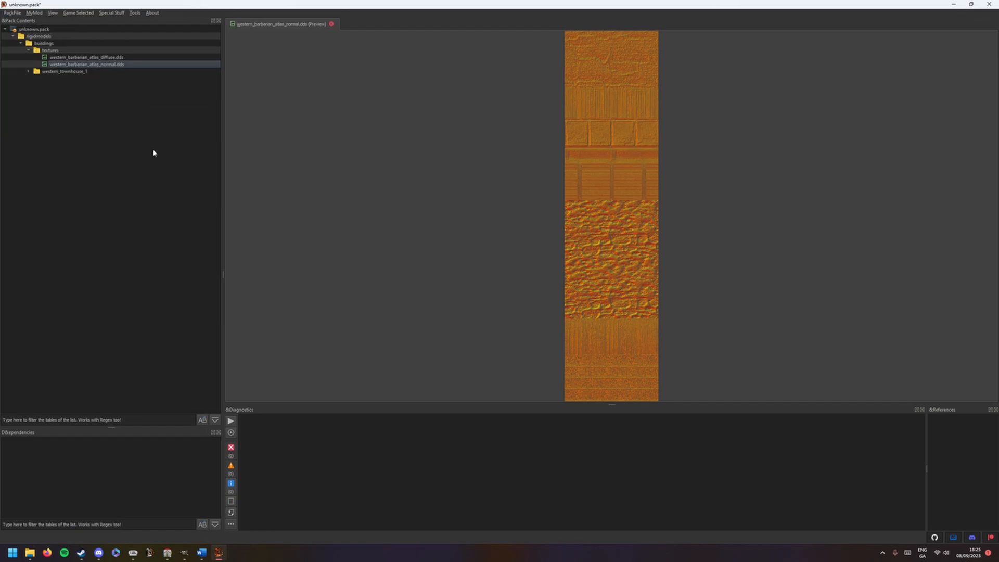
left_click(12, 12)
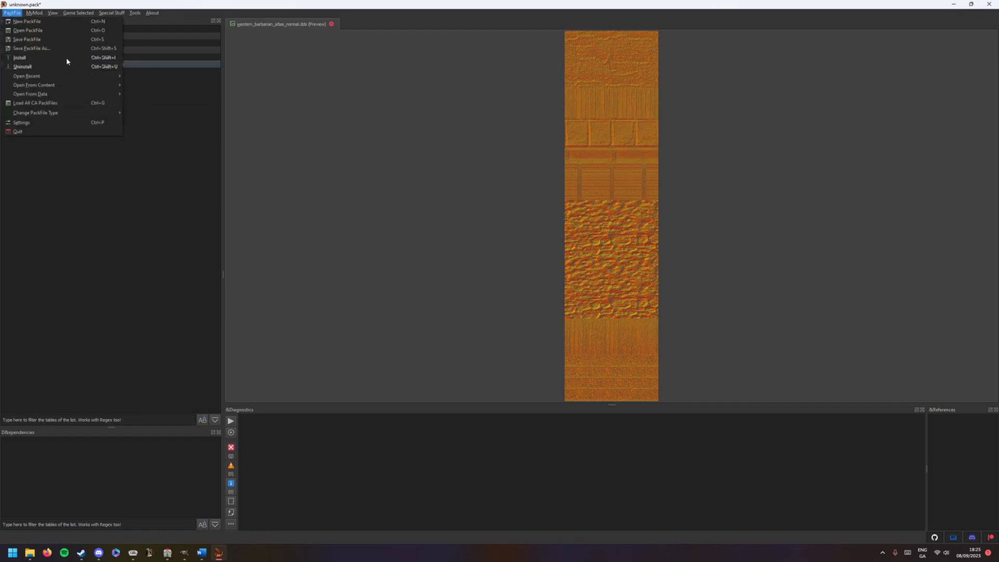
left_click(60, 48)
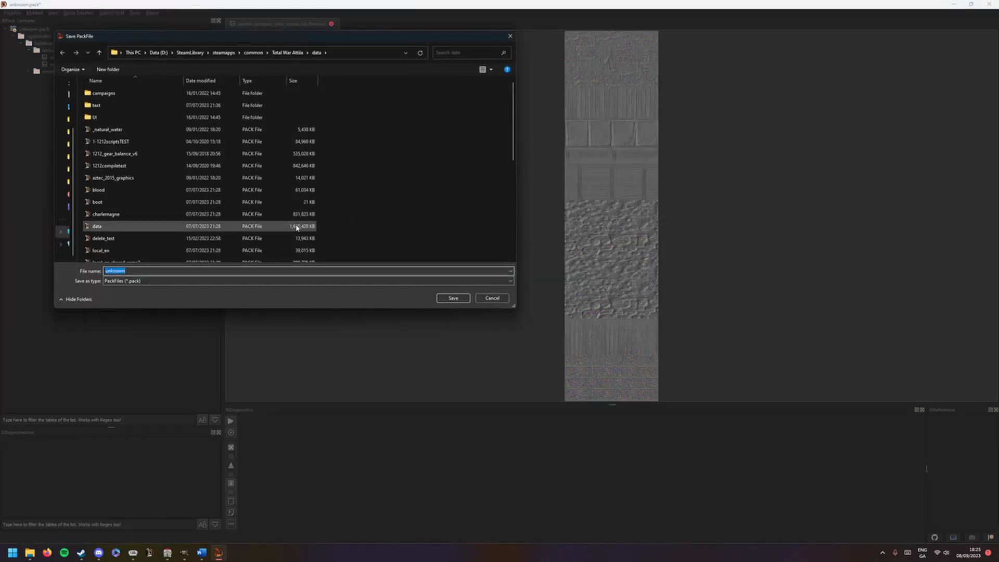
left_click(147, 271)
double_click(147, 271)
type("Tutorial - Movie")
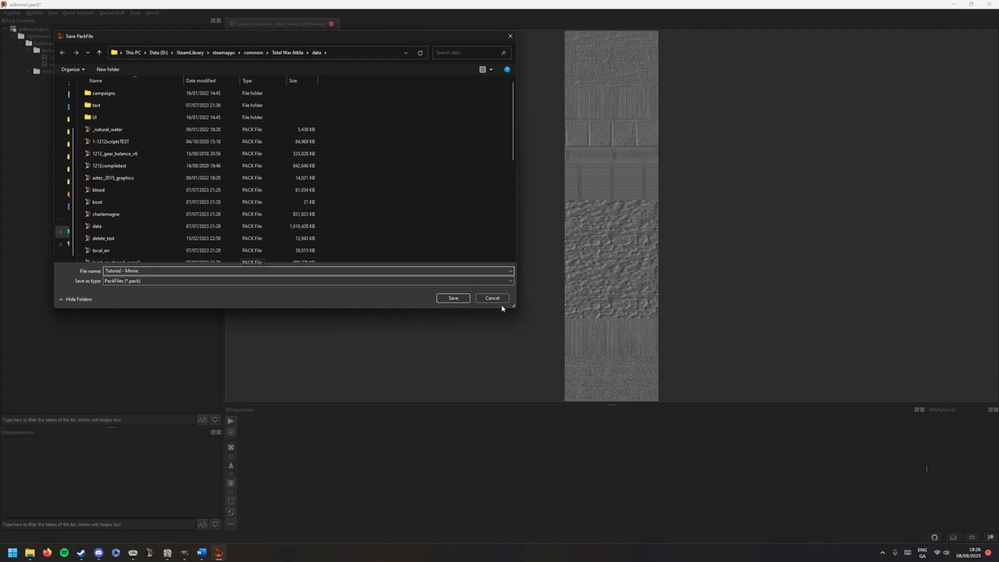
left_click(441, 299)
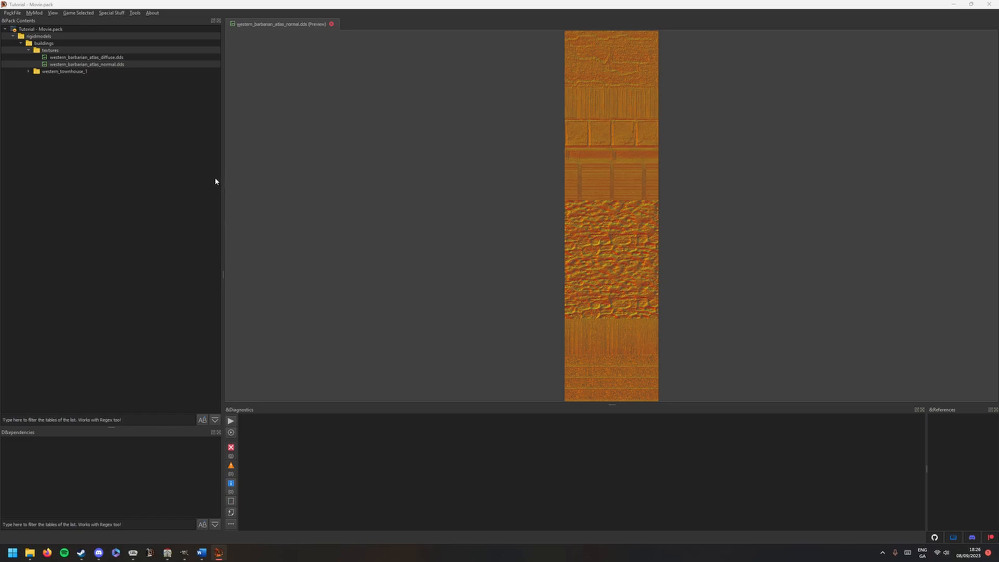
left_click(12, 12)
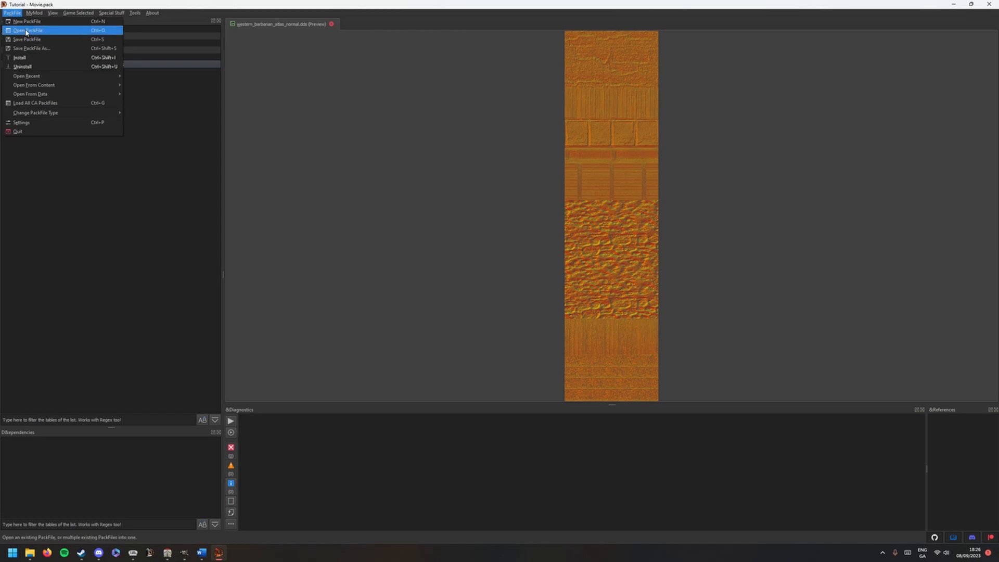
left_click(48, 48)
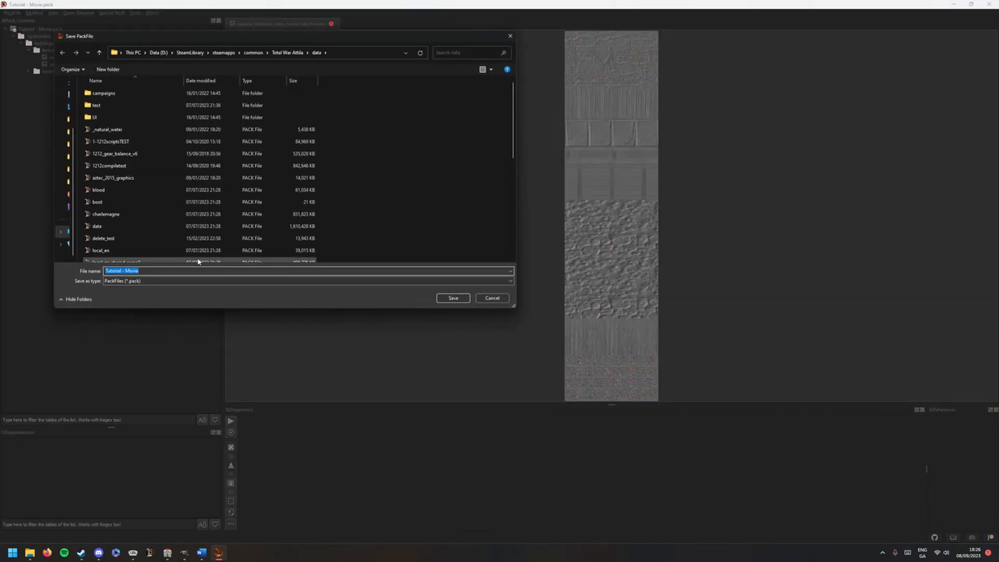
left_click(496, 296)
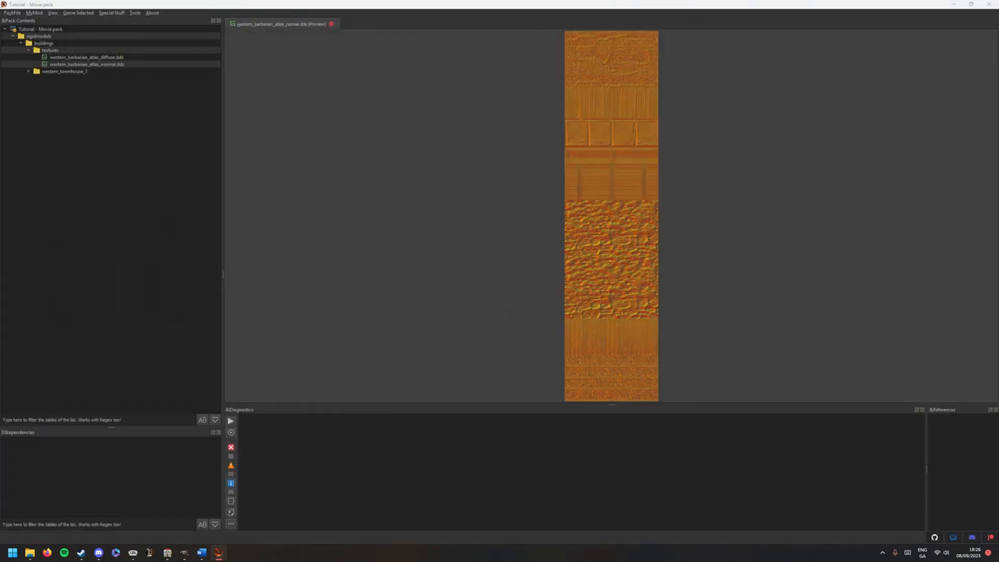
Step: Change the PackFile type to Mod and save a separate copy as "Tutorial - Mod" in Total War Attila's data folder
left_click(12, 14)
mouse_move(64, 114)
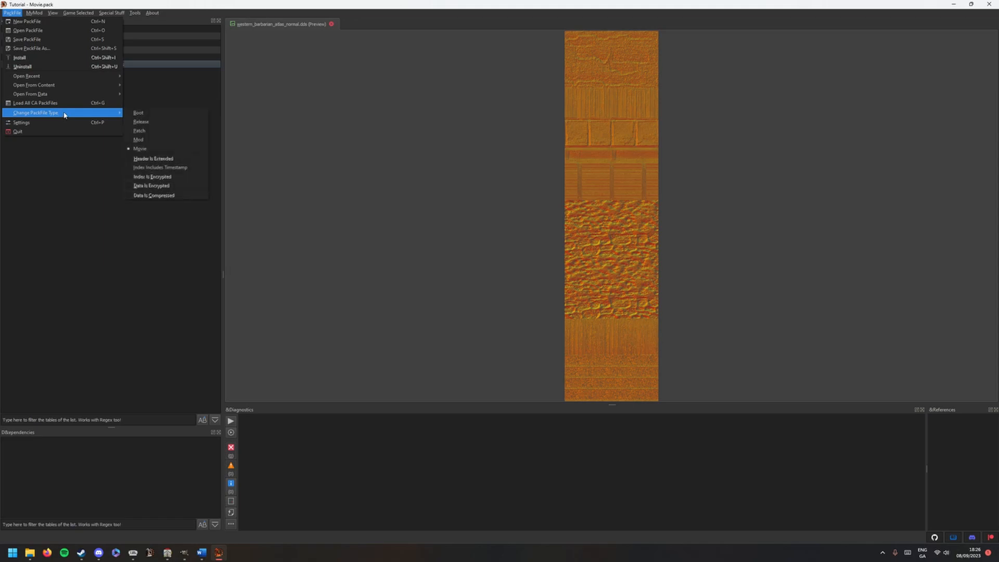
left_click(169, 140)
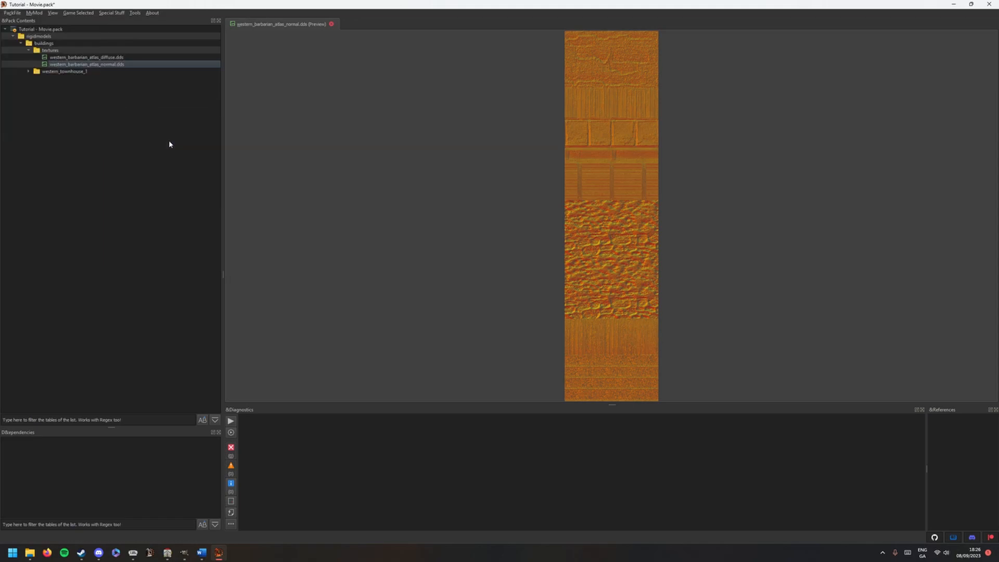
left_click(16, 13)
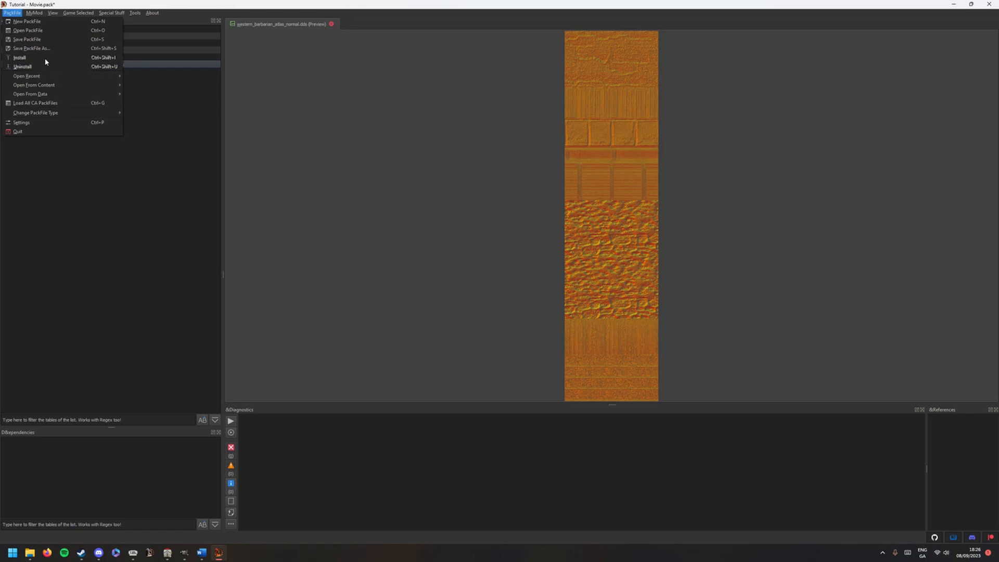
left_click(31, 49)
left_click(152, 271)
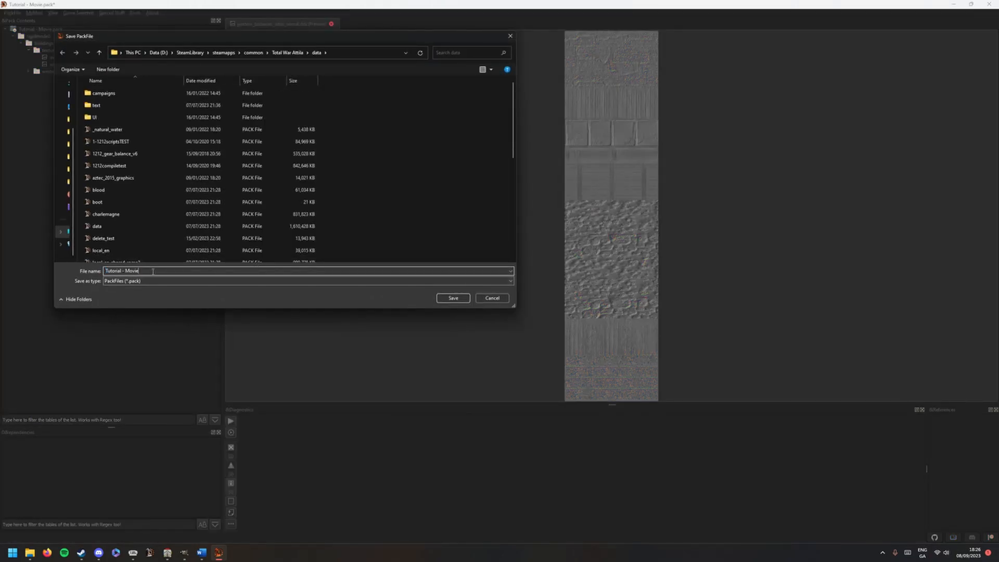
type("d")
left_click(453, 297)
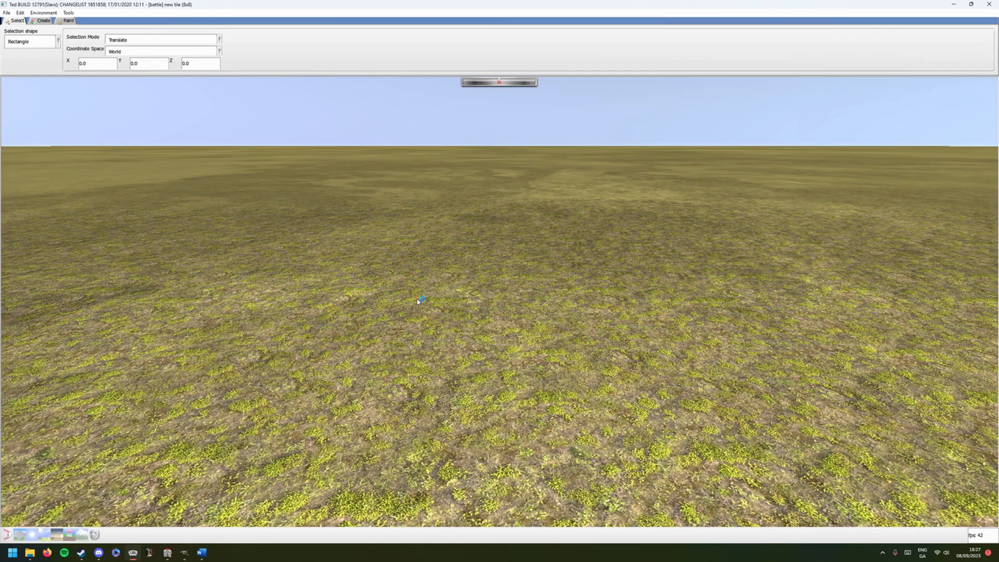
Step: Place the western_townhouse_1 building on the new 8x8 tile in the Ted map editor
left_click(46, 26)
left_click(51, 43)
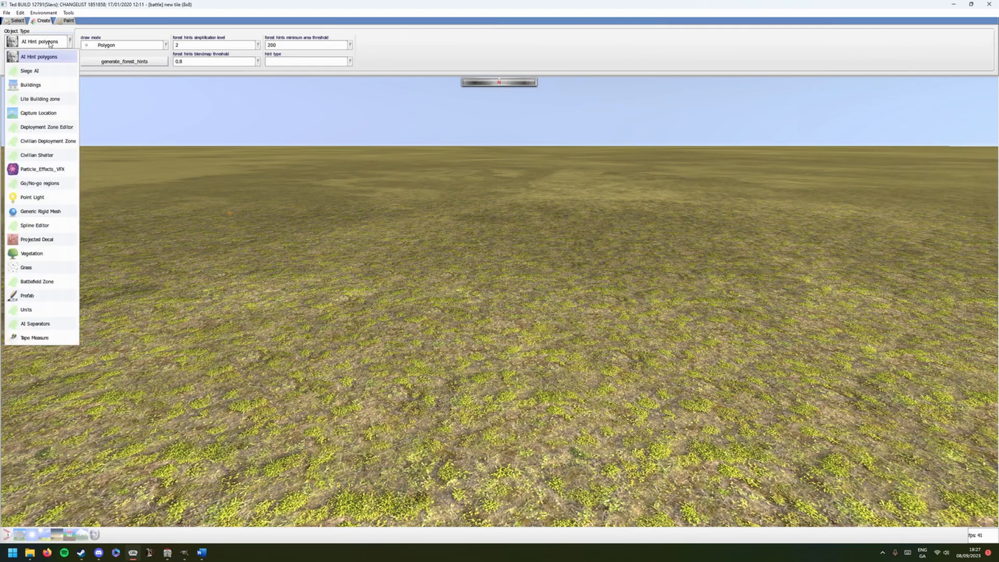
left_click(50, 82)
left_click(309, 61)
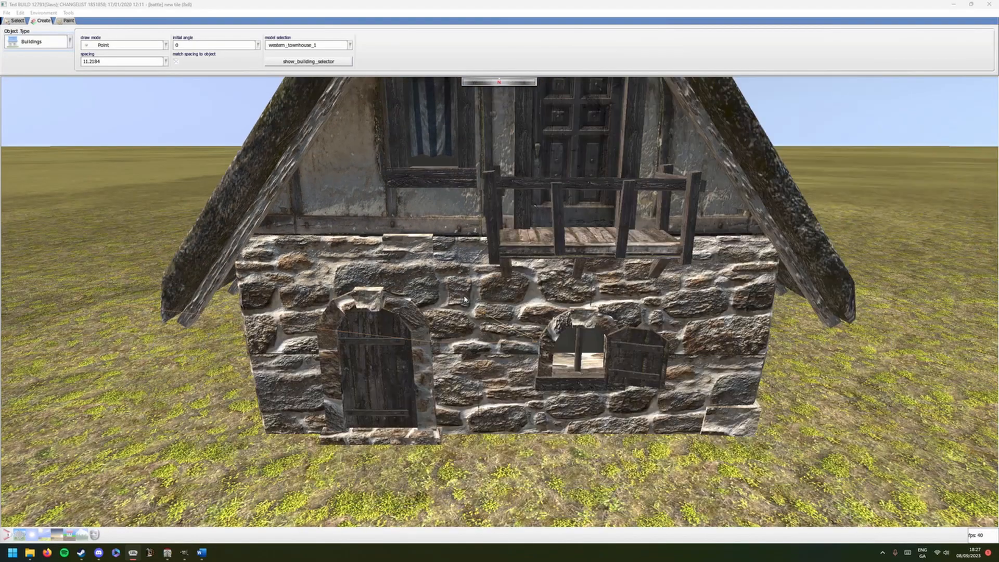
left_click(458, 287)
Step: Switch to selection mode and examine the townhouse's stone walls from several sides and close up around the door and window
left_click(18, 21)
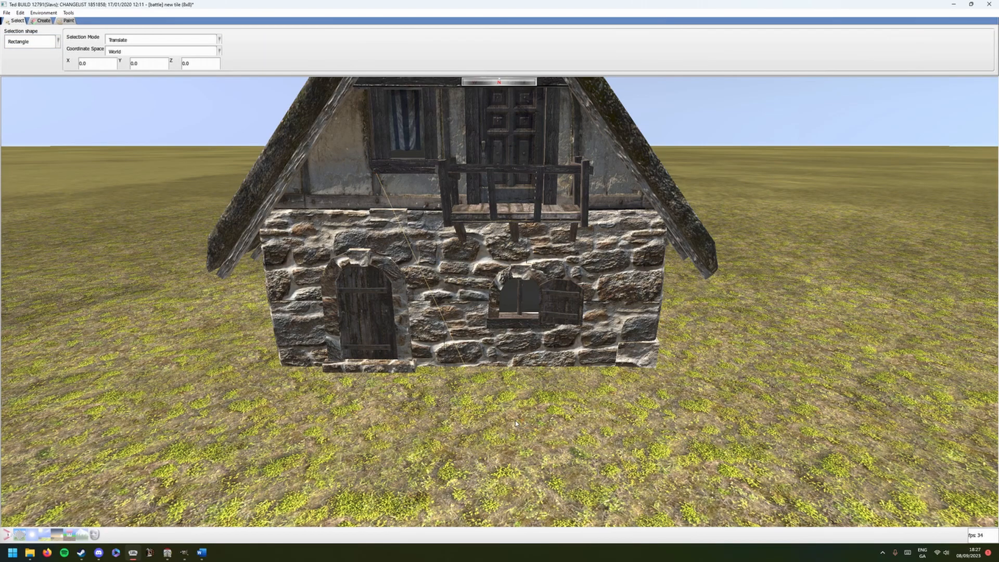
scroll(509, 417, "down", 4)
left_click_drag(510, 302, 669, 338)
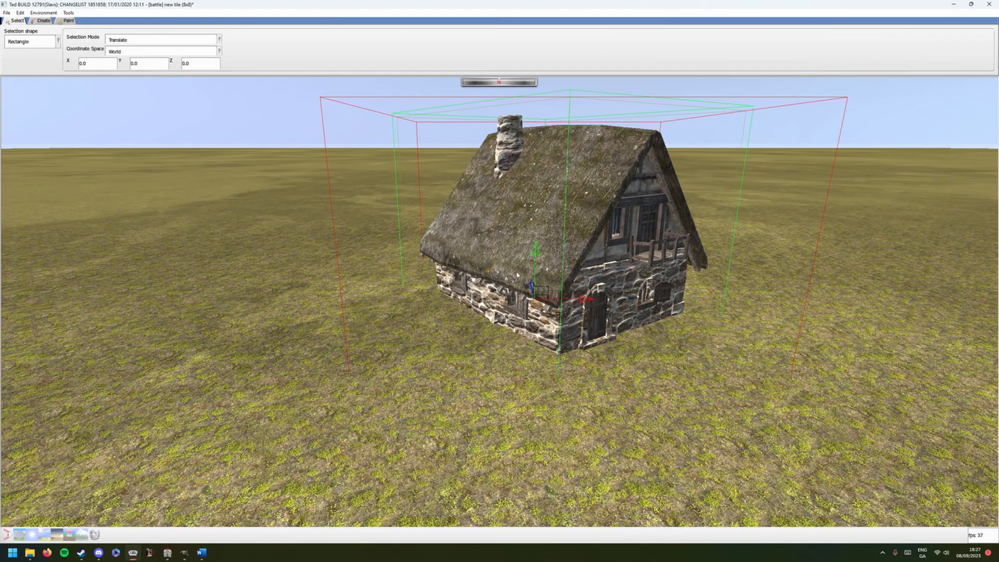
left_click_drag(624, 223, 443, 307)
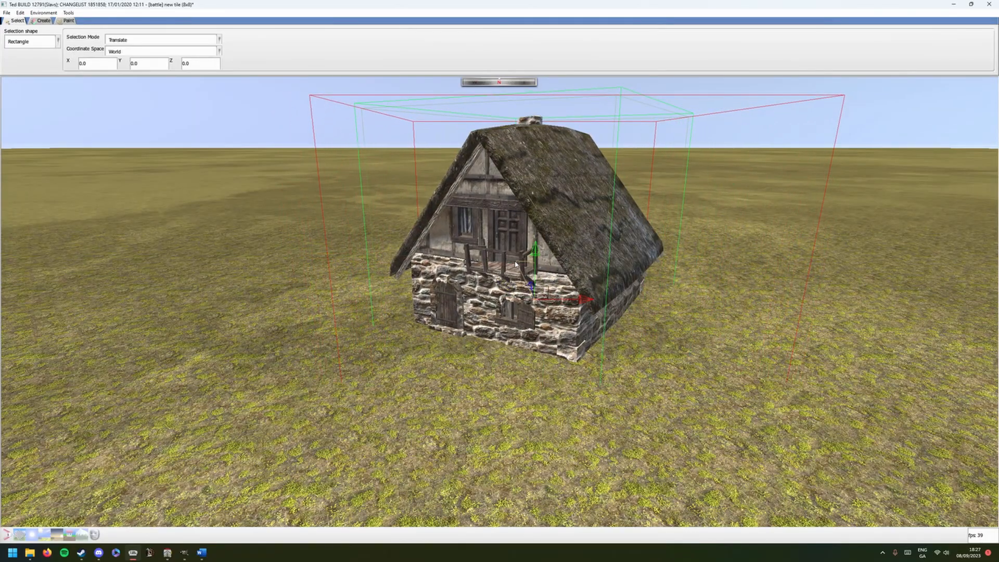
left_click(420, 398)
scroll(423, 399, "up", 5)
scroll(429, 398, "down", 3)
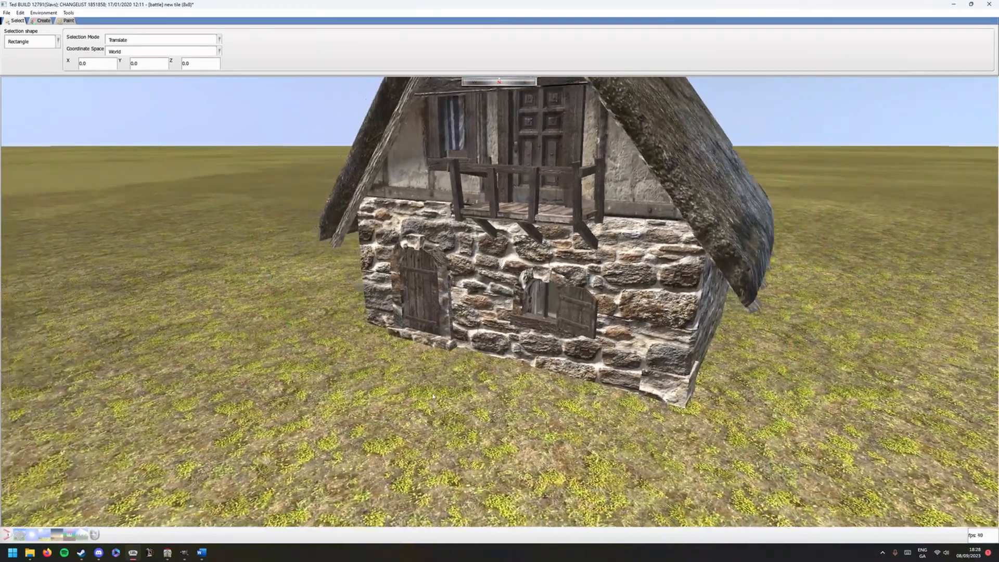
scroll(433, 396, "up", 5)
scroll(433, 397, "up", 5)
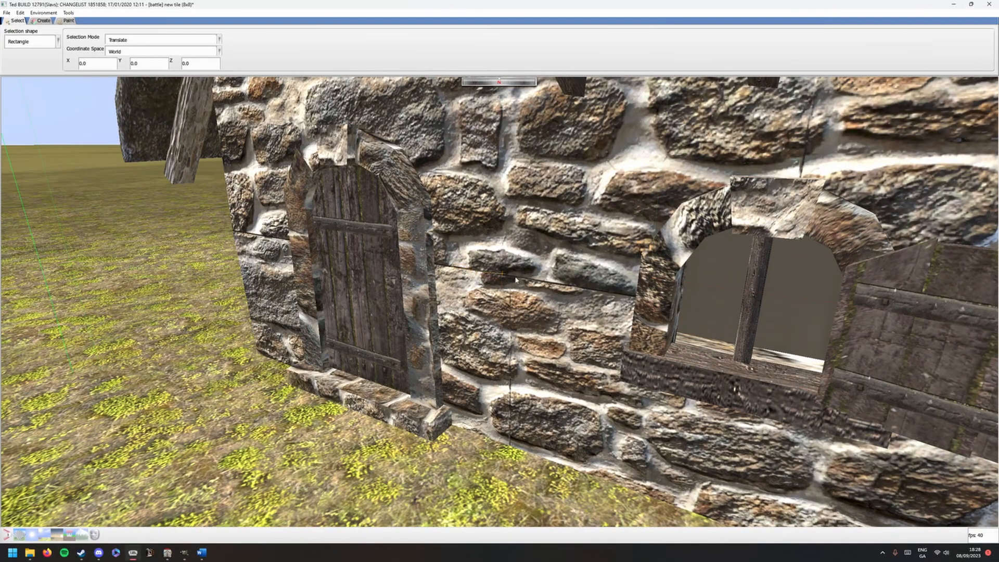
left_click_drag(578, 291, 519, 295)
key("a")
scroll(619, 337, "down", 4)
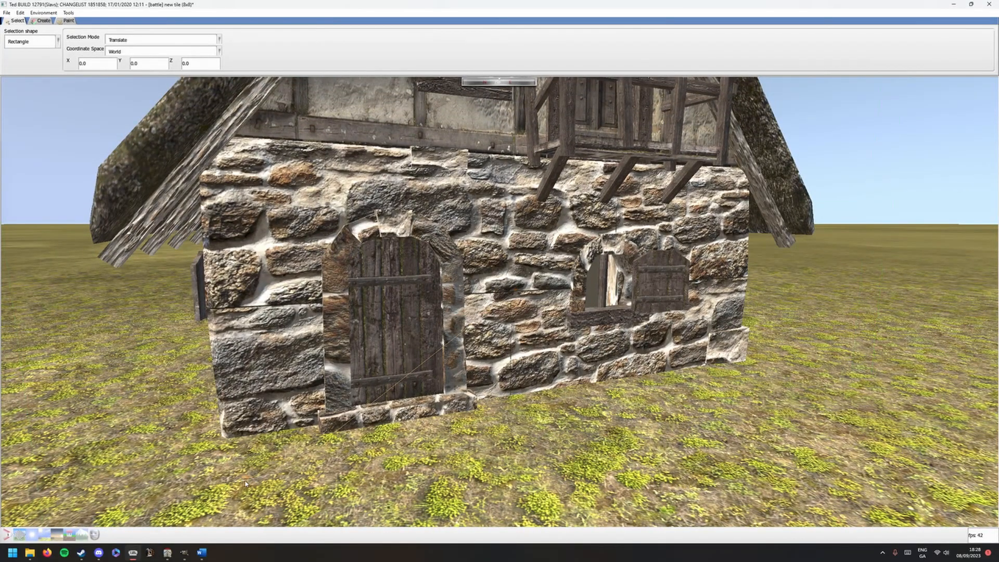
Step: Switch to GIMP and examine the seam between the two stone wall sections of the diffuse texture close up
left_click(185, 553)
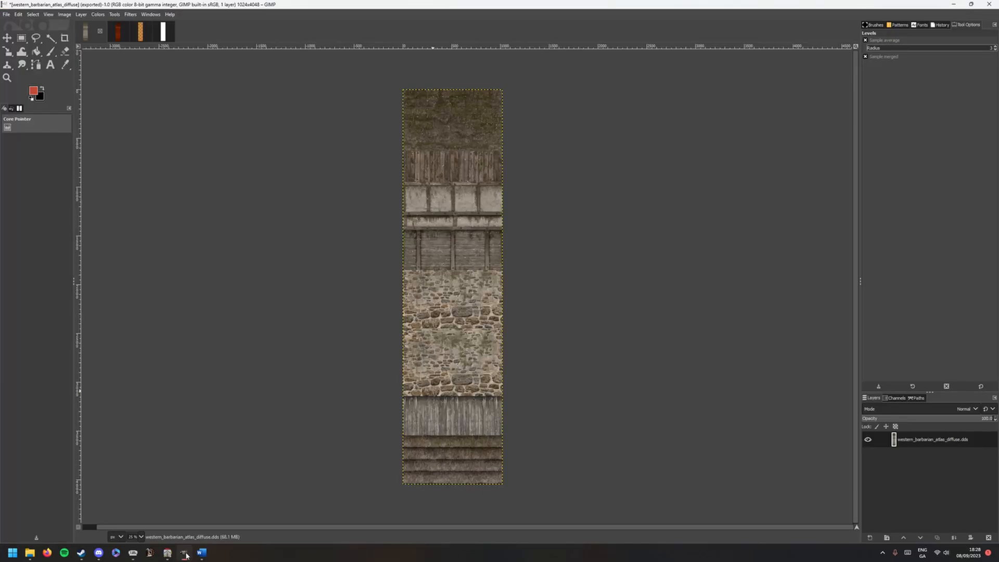
scroll(453, 314, "up", 7)
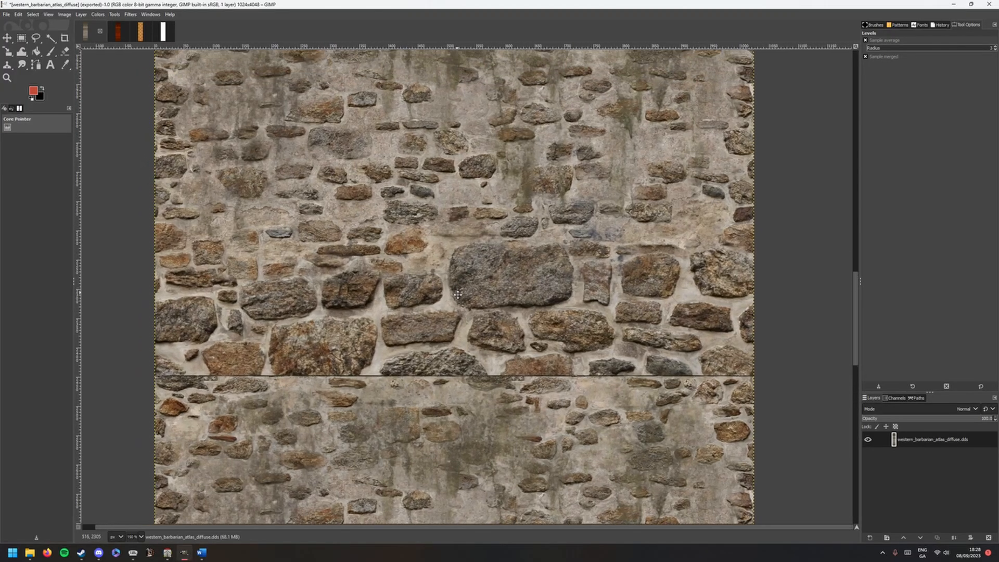
left_click_drag(457, 294, 500, 252)
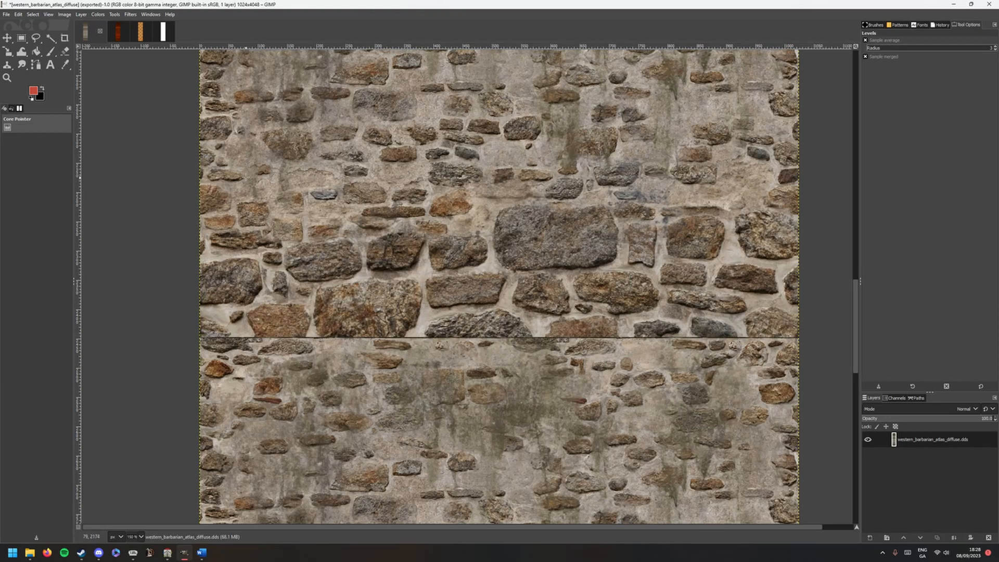
Step: Compare the townhouse wall's seam line in Ted with the boundary between the stone sections of the diffuse texture in GIMP
mouse_move(132, 556)
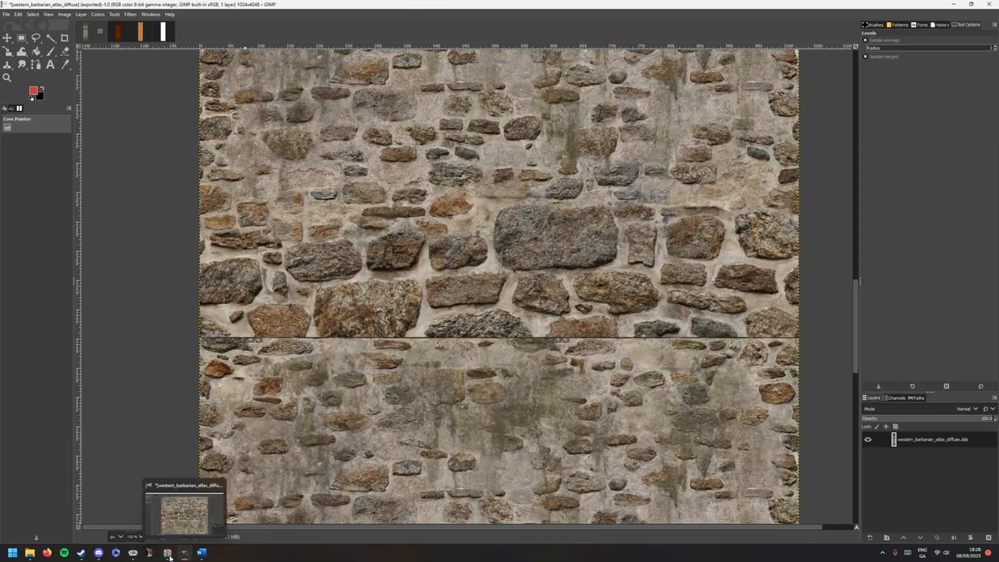
left_click(132, 513)
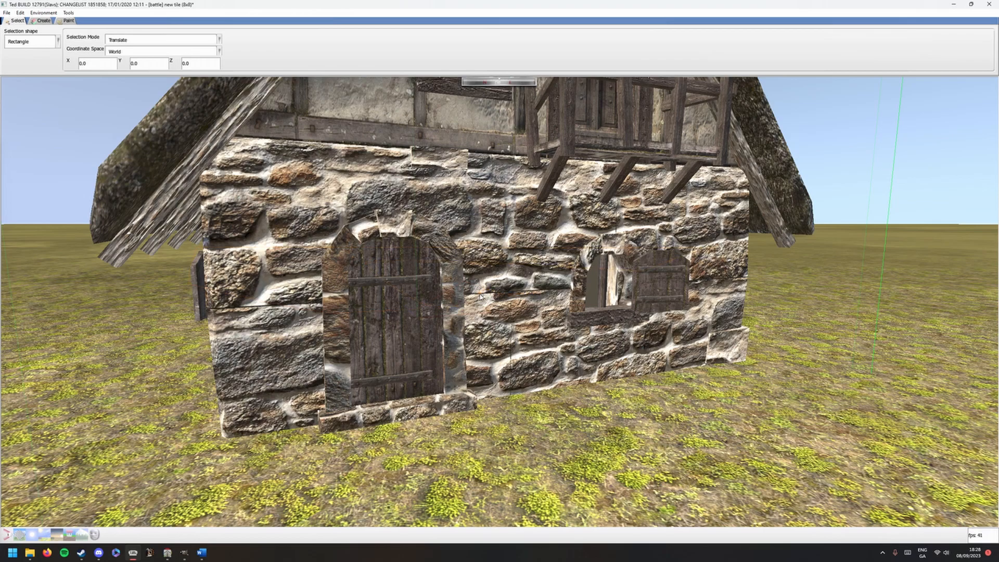
left_click(185, 553)
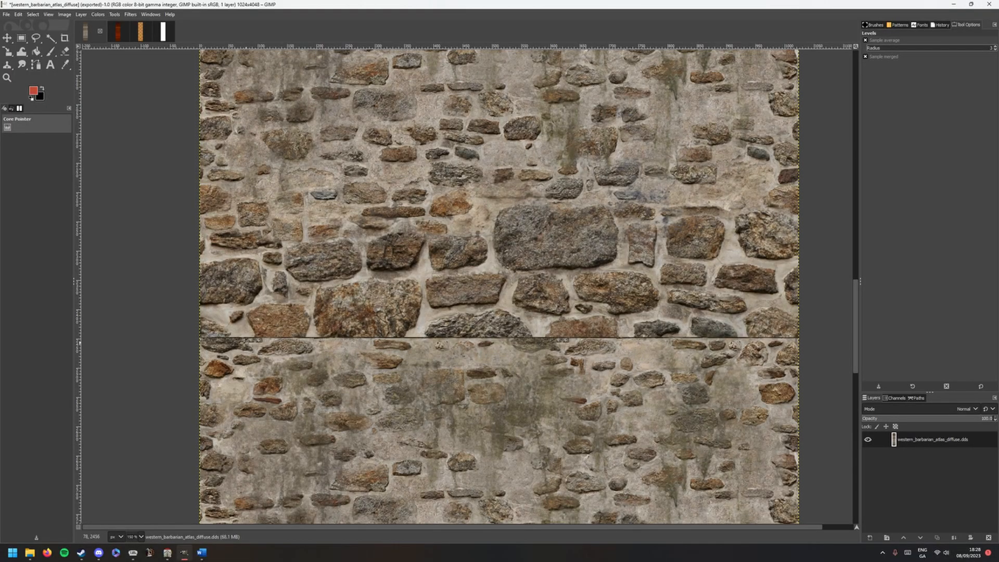
scroll(469, 317, "up", 5)
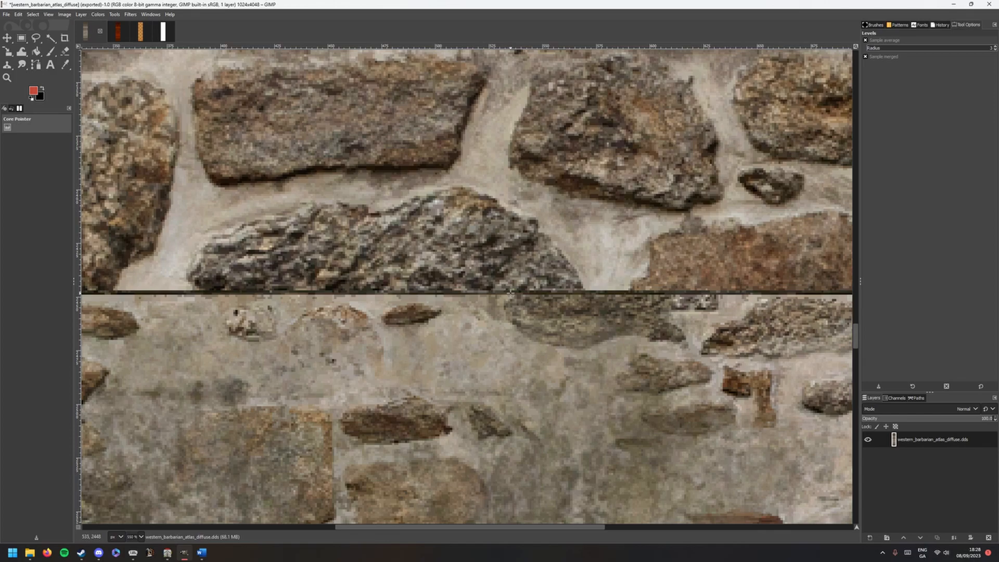
scroll(511, 292, "down", 5)
Step: Switch to Ted and examine the townhouse from a distance and close up along the wall between door and window
left_click(133, 553)
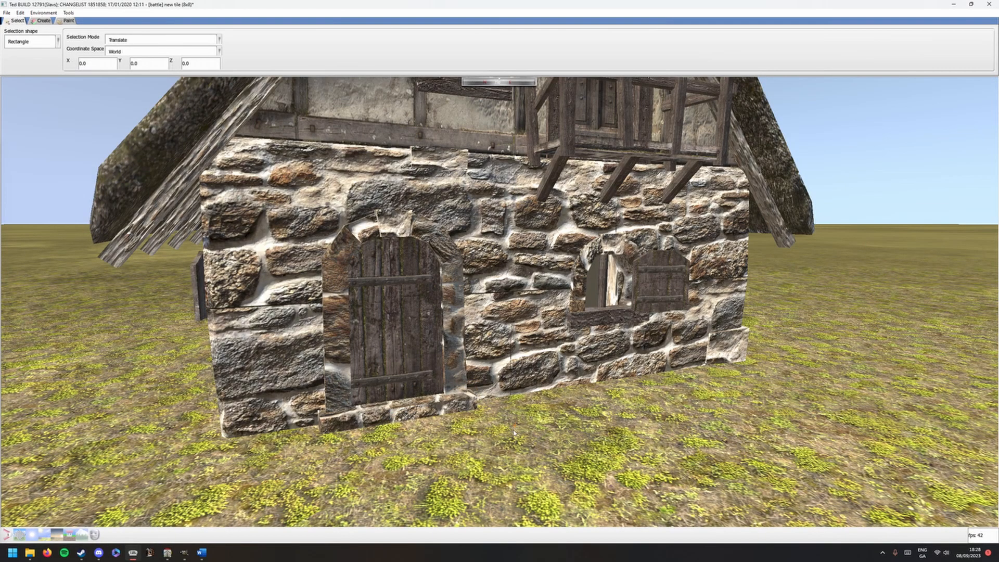
scroll(517, 445, "down", 5)
key("s")
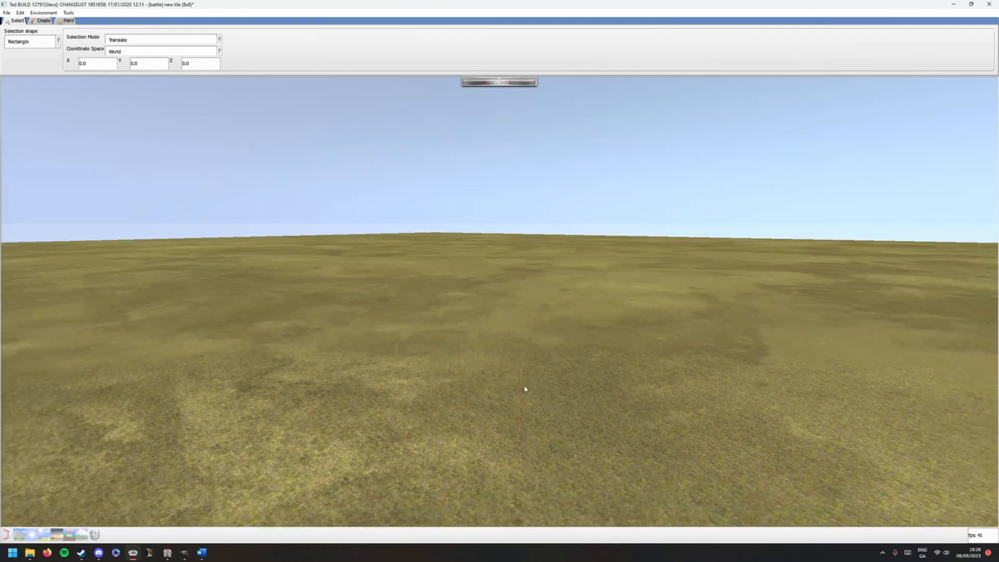
left_click_drag(524, 390, 524, 412)
key("s")
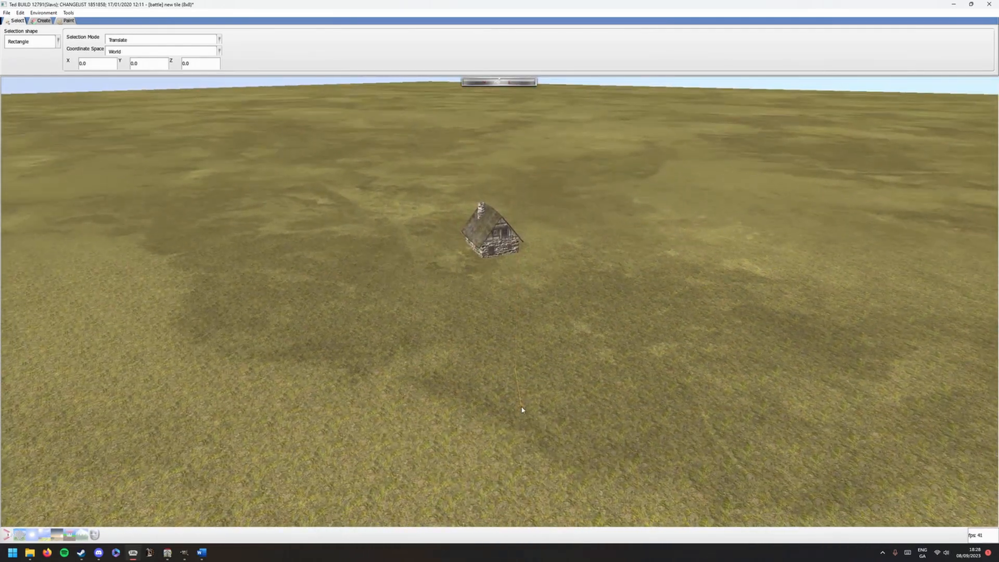
key("w")
key("a")
key("s")
key("d")
scroll(522, 413, "down", 1)
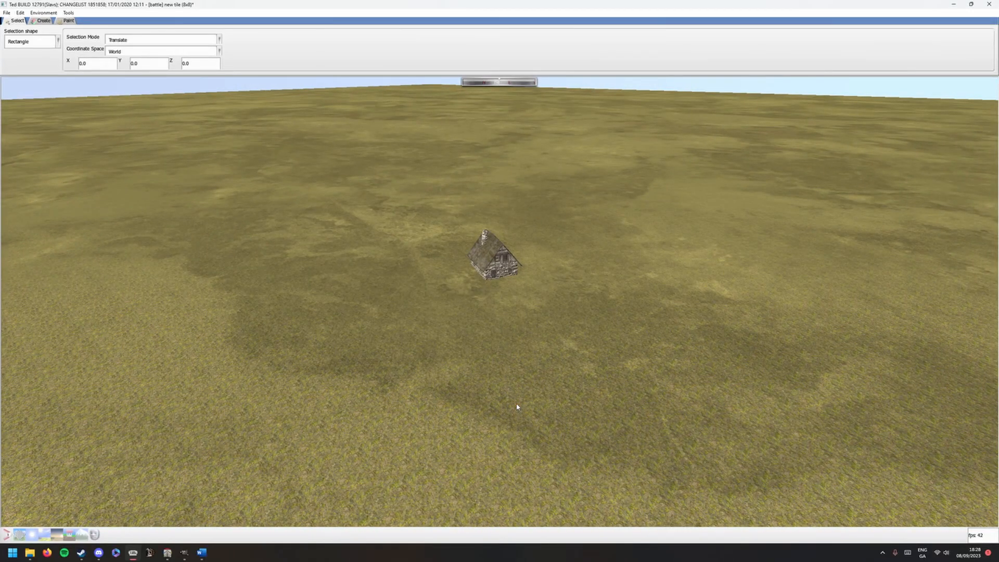
scroll(525, 396, "up", 1)
scroll(526, 396, "up", 10)
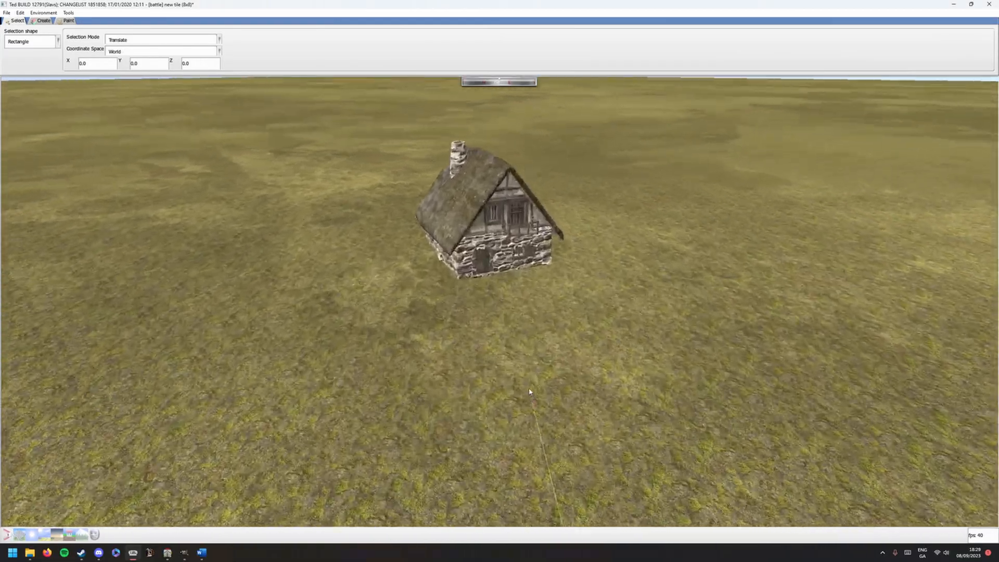
scroll(532, 392, "up", 5)
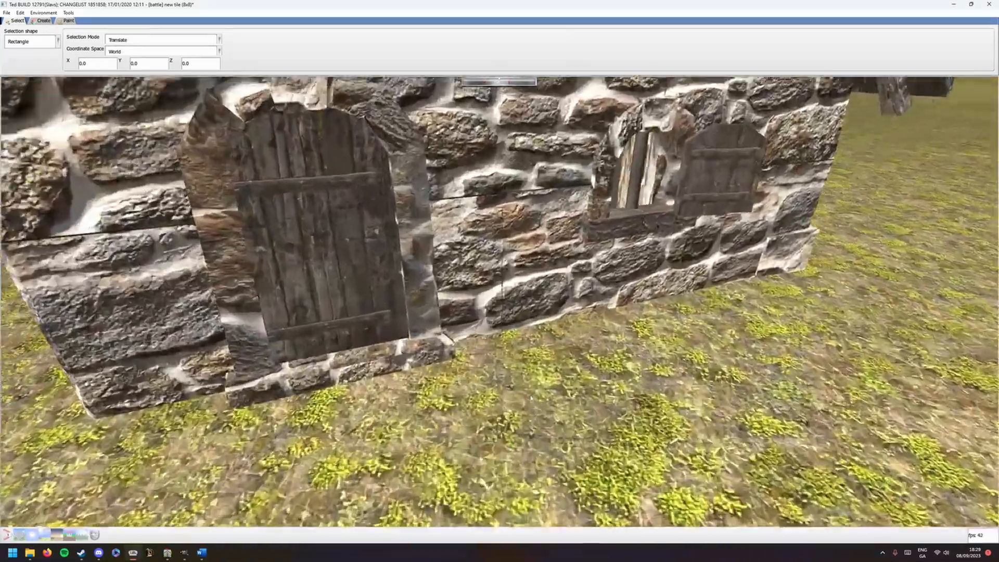
left_click_drag(531, 392, 562, 463)
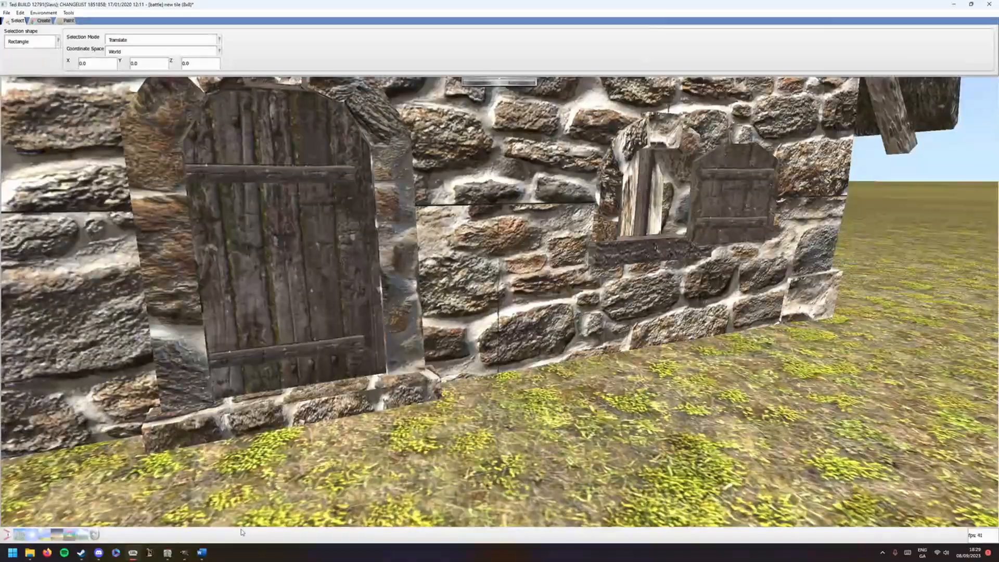
Step: Switch to GIMP and inspect the dark line separating the large-stone section from the plastered stone section
left_click(185, 552)
scroll(419, 351, "up", 2)
scroll(424, 339, "down", 4)
scroll(447, 348, "up", 2)
scroll(447, 348, "up", 3)
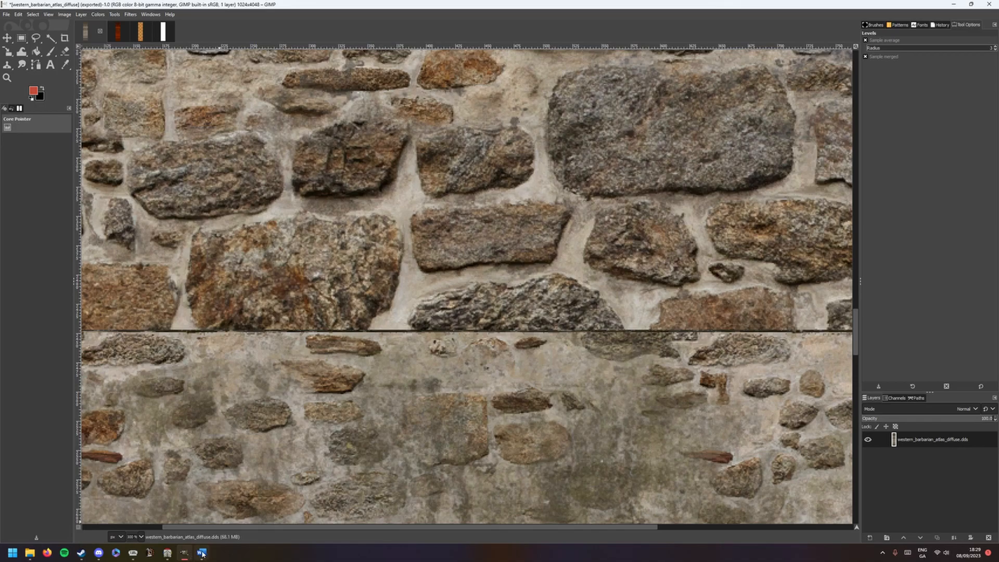
Step: Switch to Ted, return to selection mode and examine the townhouse's front and side walls from farther away
left_click(184, 553)
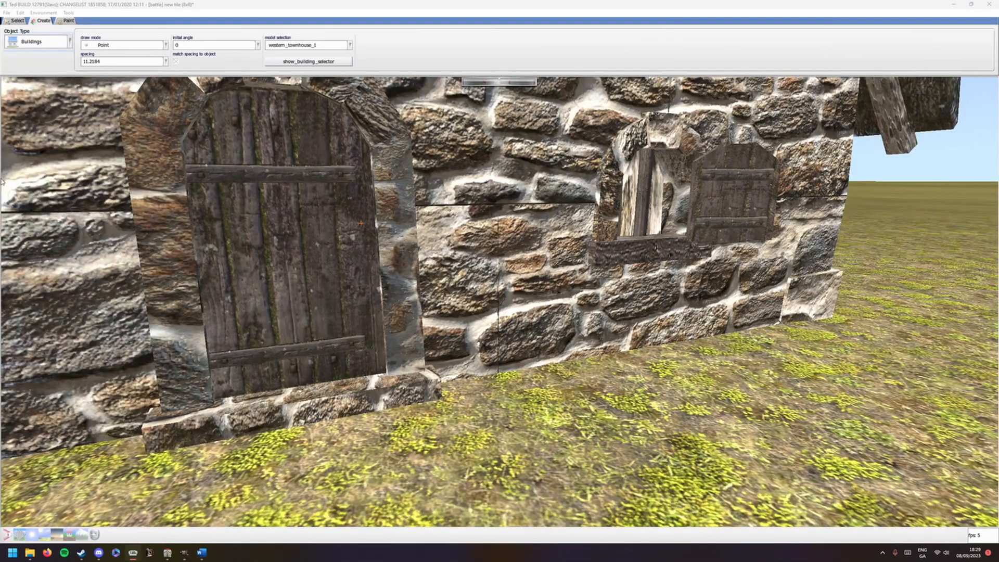
left_click(18, 21)
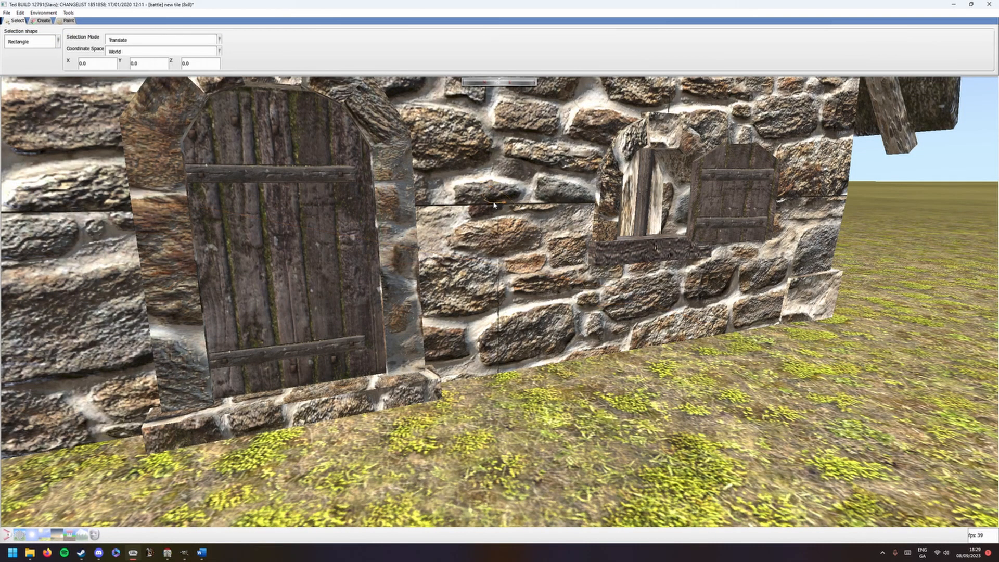
scroll(549, 298, "down", 6)
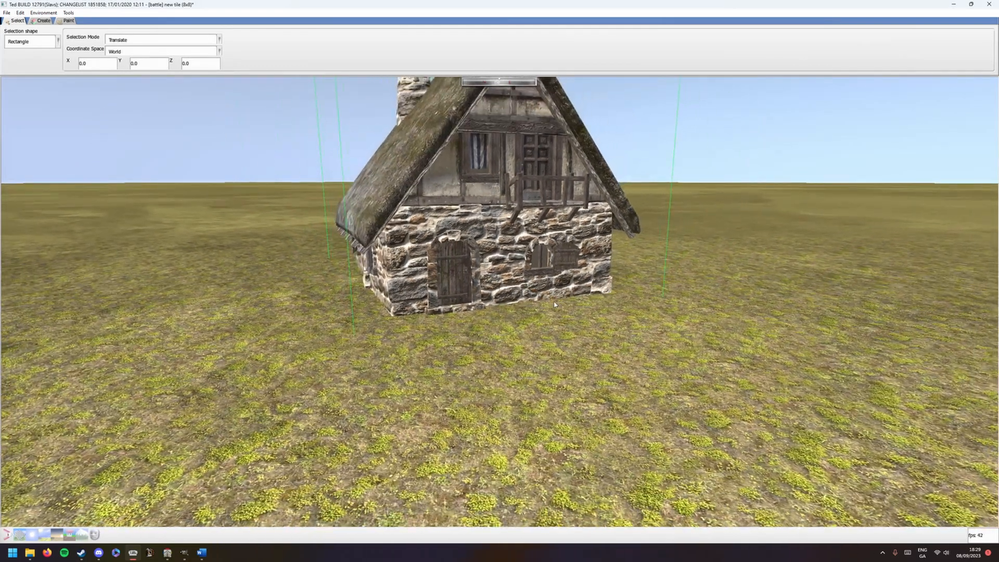
left_click_drag(499, 288, 504, 345)
scroll(504, 344, "down", 5)
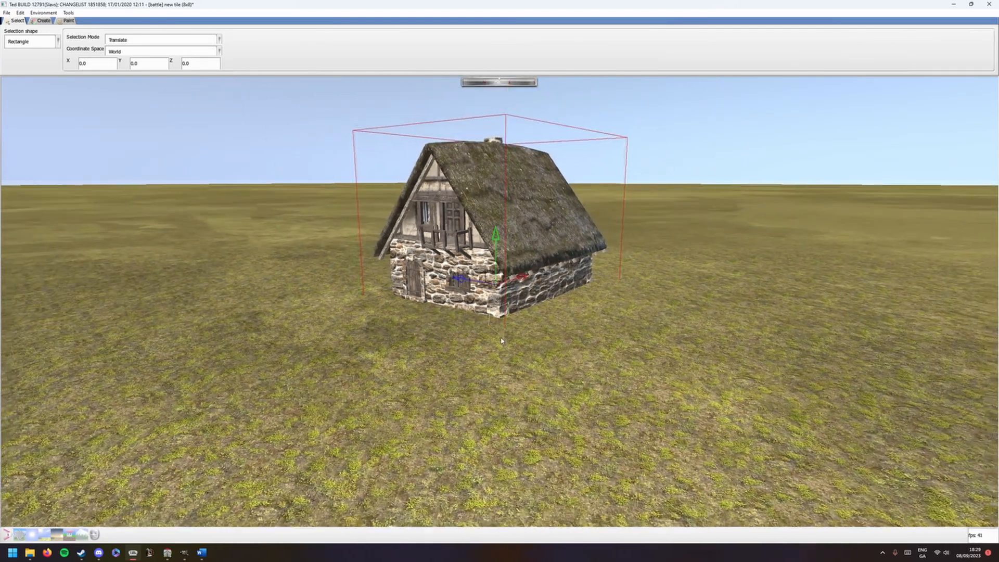
key("w")
key("a")
left_click(393, 361)
key("d")
key("a")
key("d")
key("a")
mouse_move(543, 351)
left_mouse_down()
mouse_move(517, 357)
mouse_move(532, 359)
left_mouse_up()
left_click(795, 365)
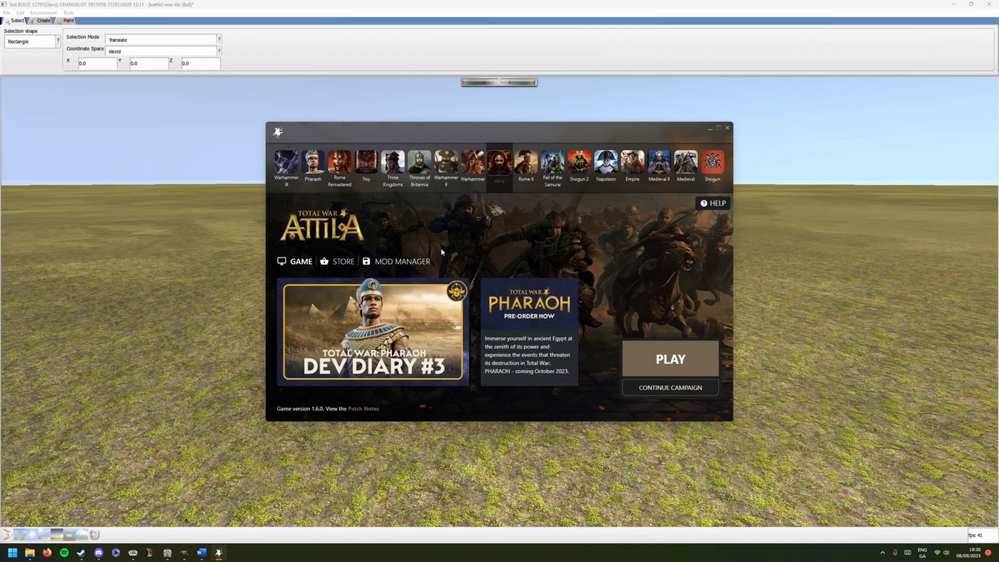
Step: Activate only Tutorial - Mod.pack in the Total War Launcher's mod manager and start Attila with the mod
left_click(408, 261)
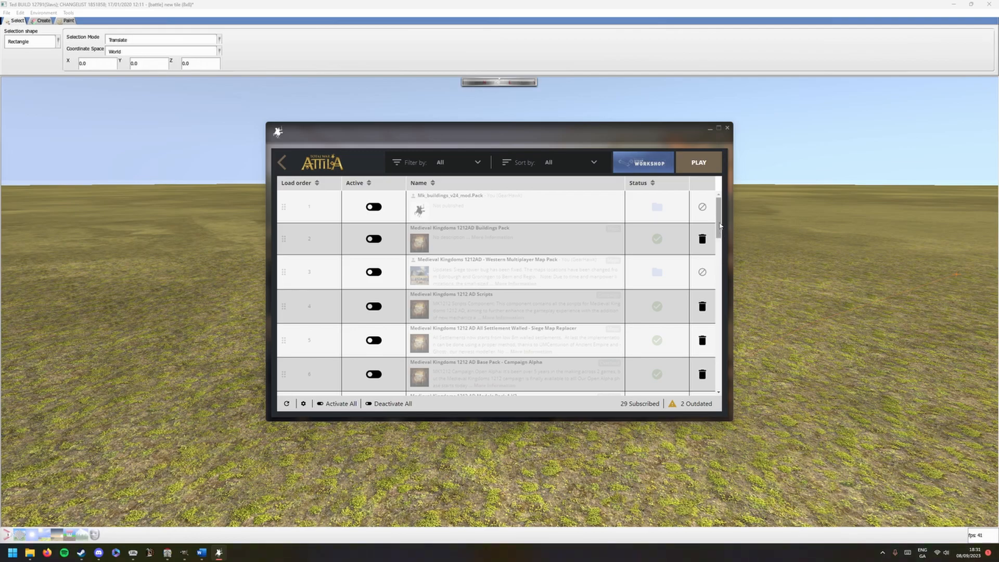
left_click_drag(721, 226, 718, 376)
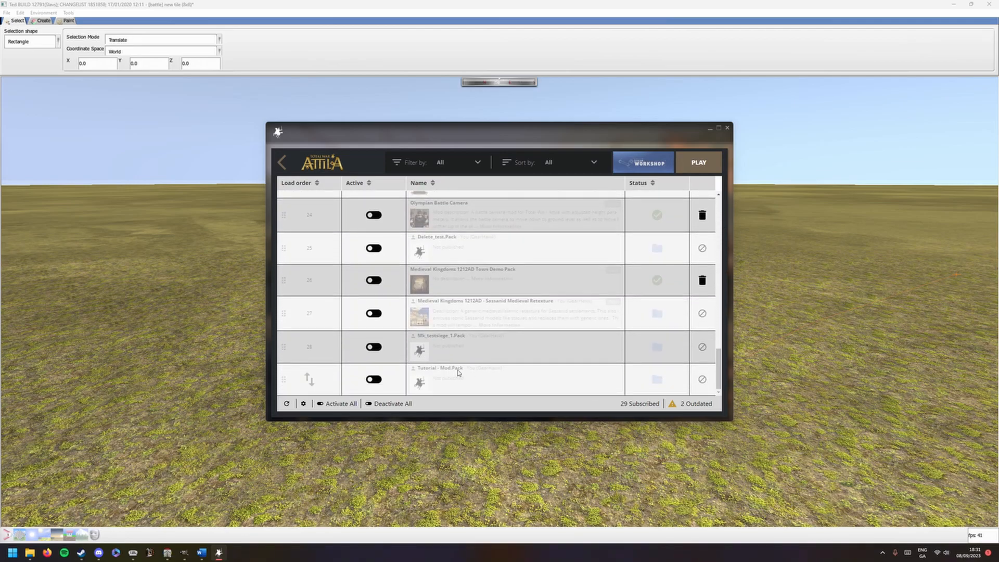
left_click(373, 379)
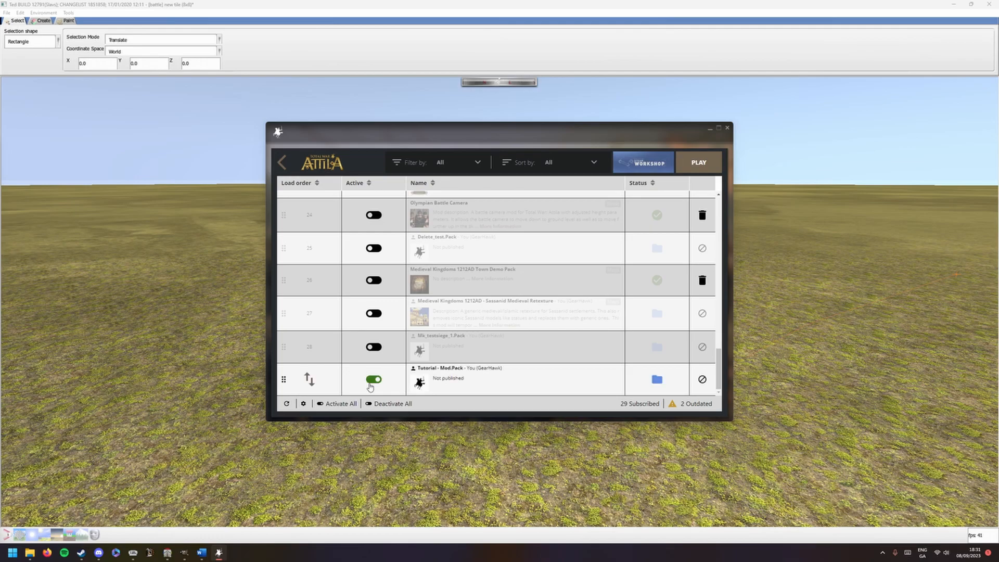
left_click(698, 164)
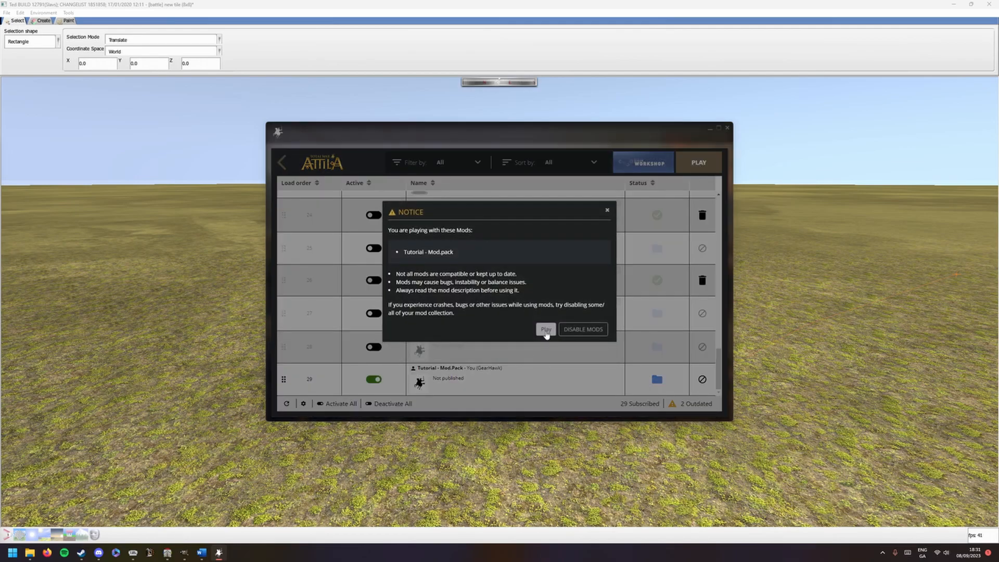
left_click(547, 332)
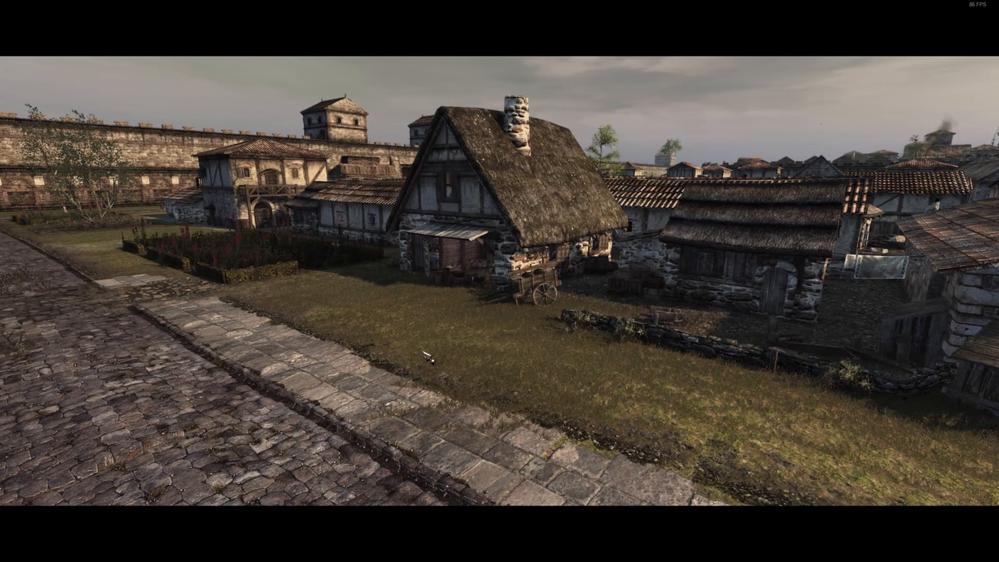
key("a")
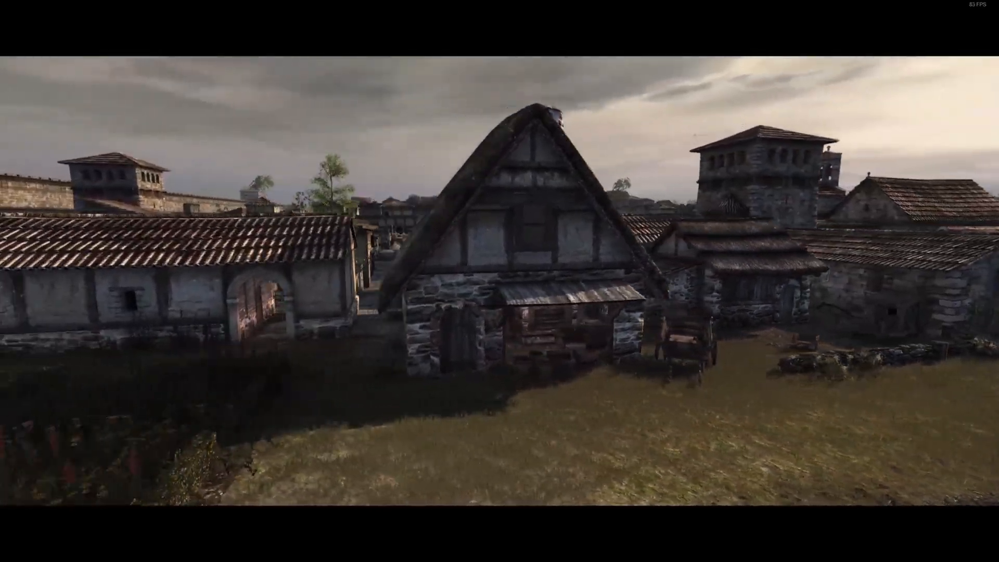
key("a")
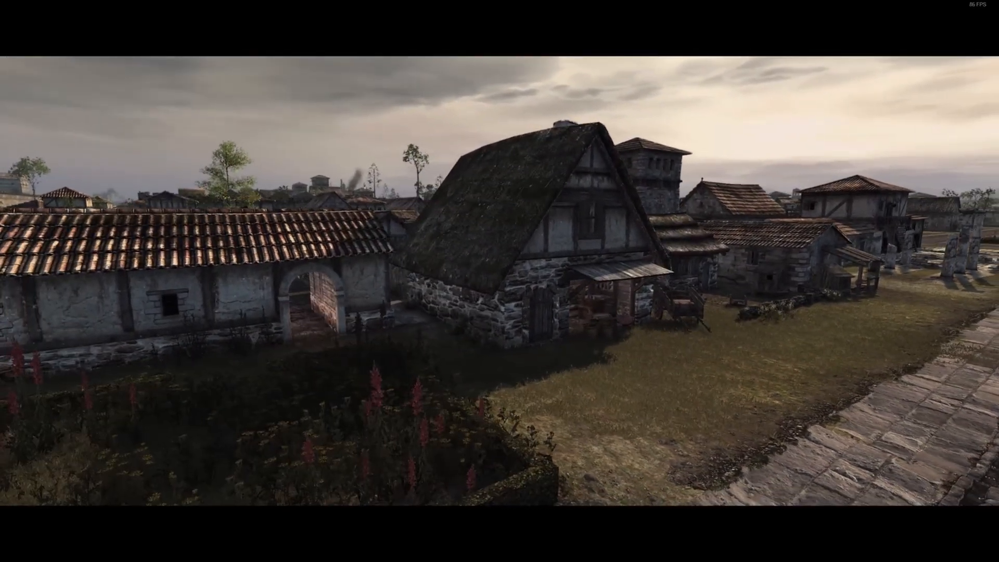
key("d")
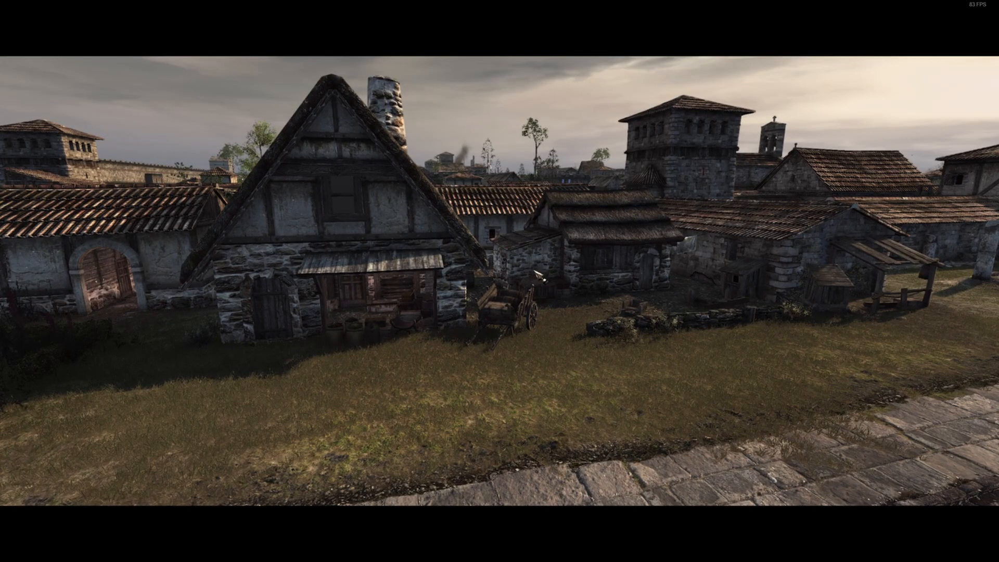
key("d")
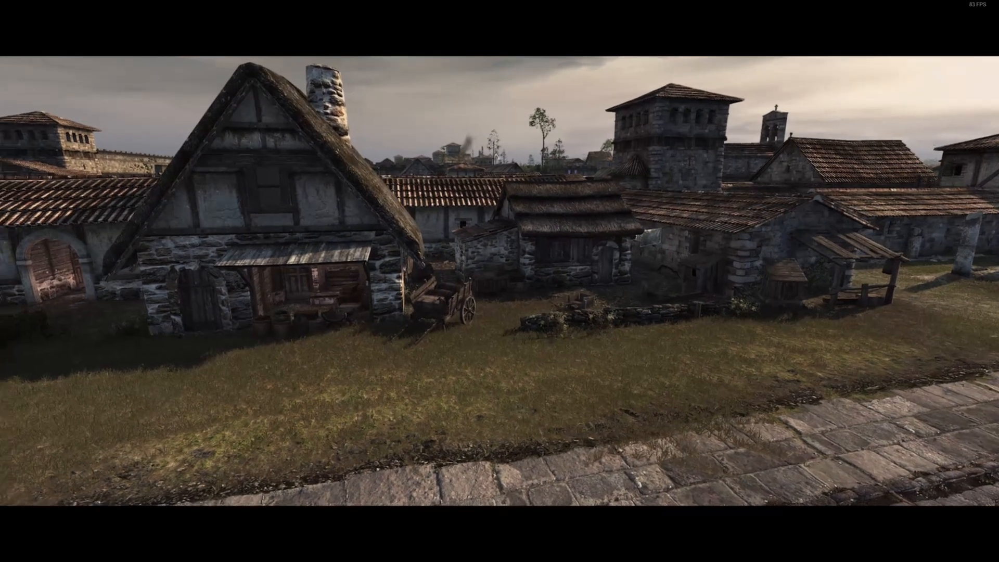
key("d")
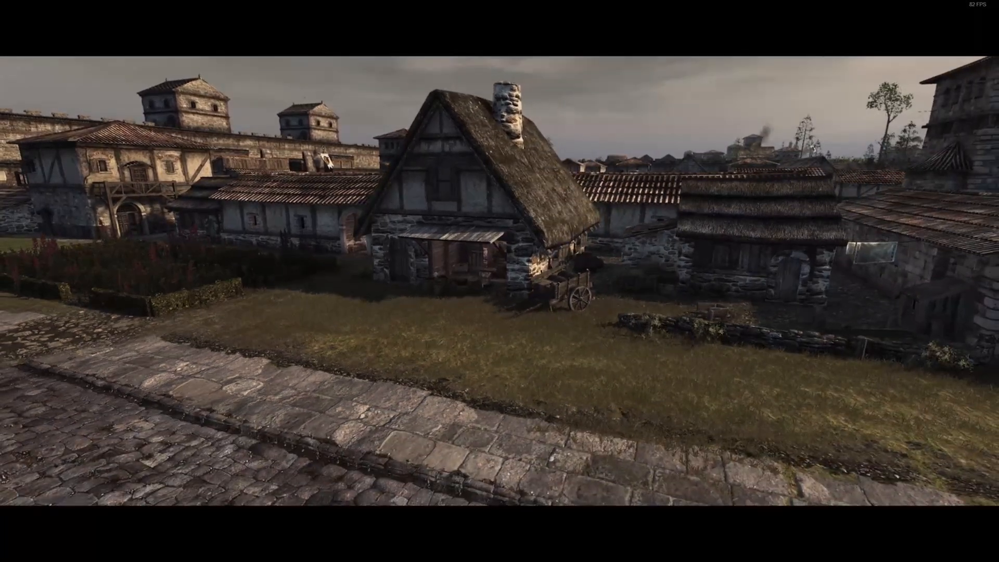
key("w")
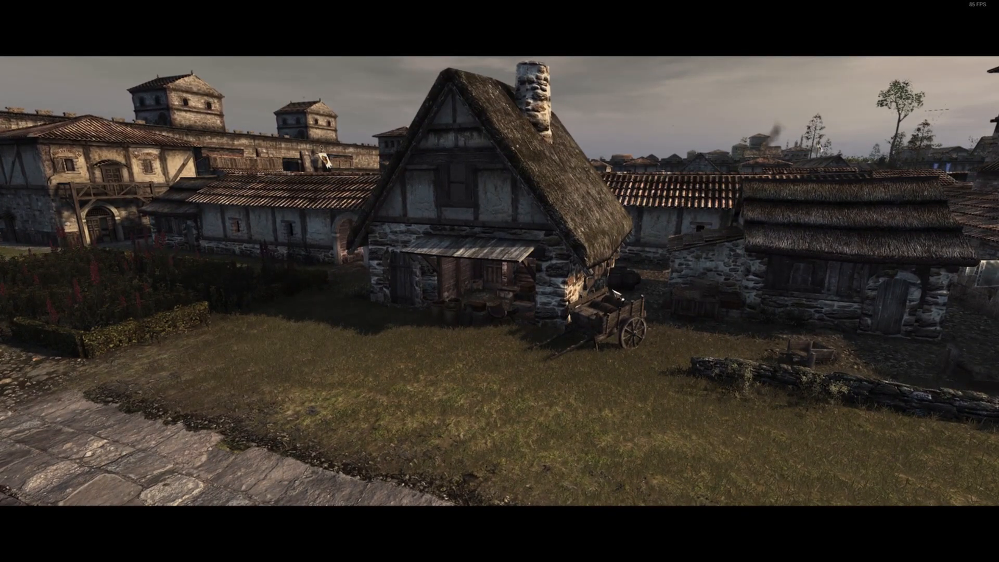
key("s")
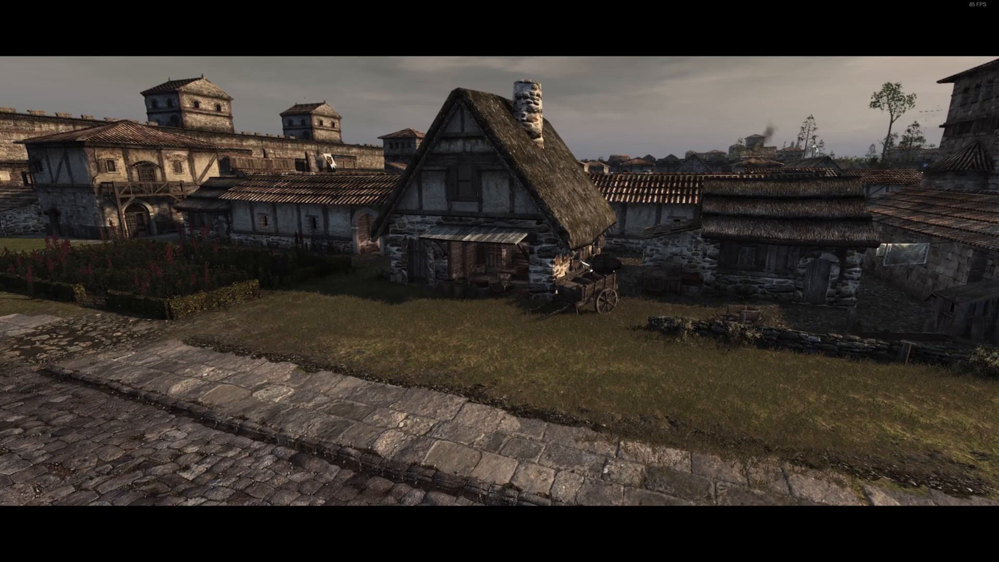
key("d")
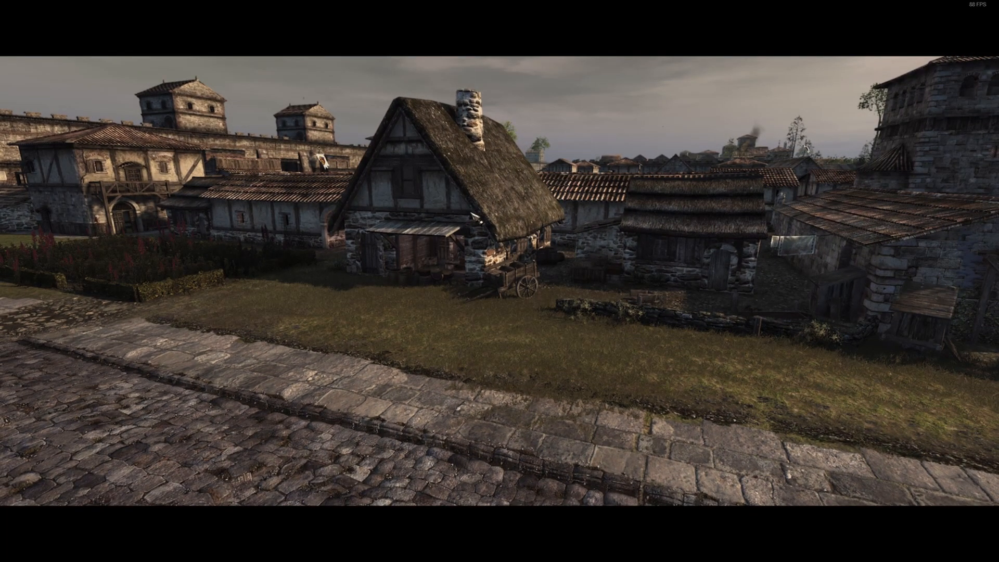
key("a")
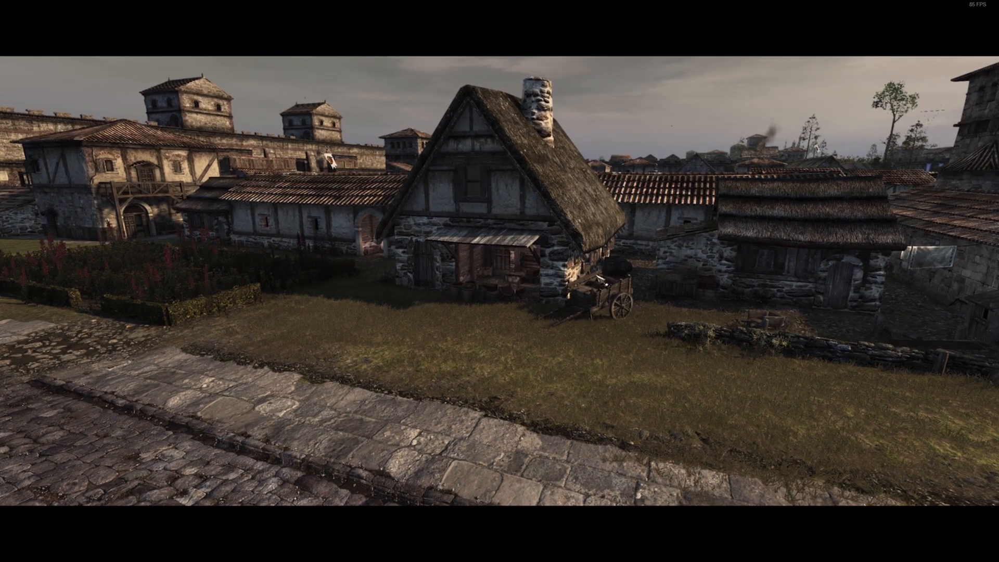
key("d")
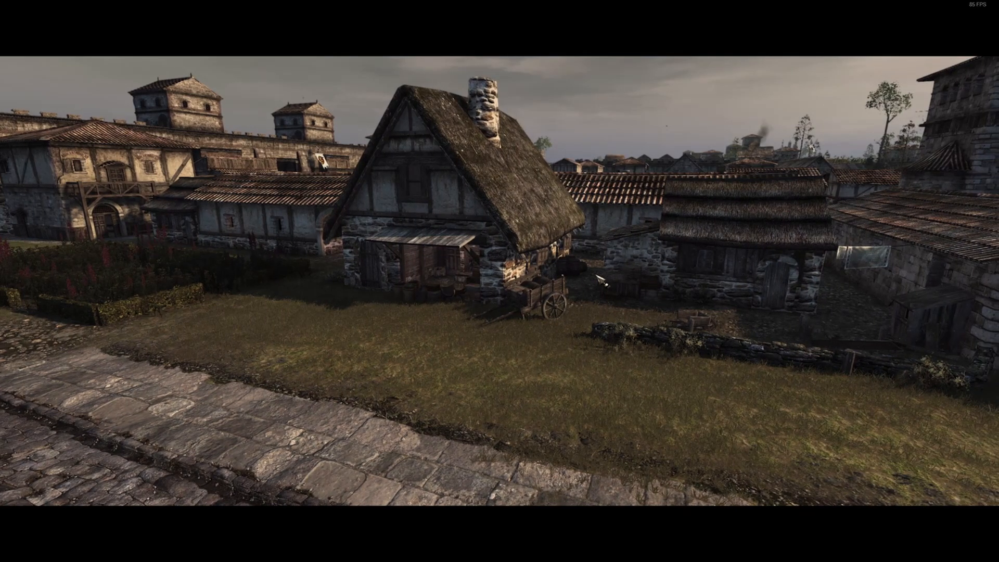
scroll(602, 281, "down", 2)
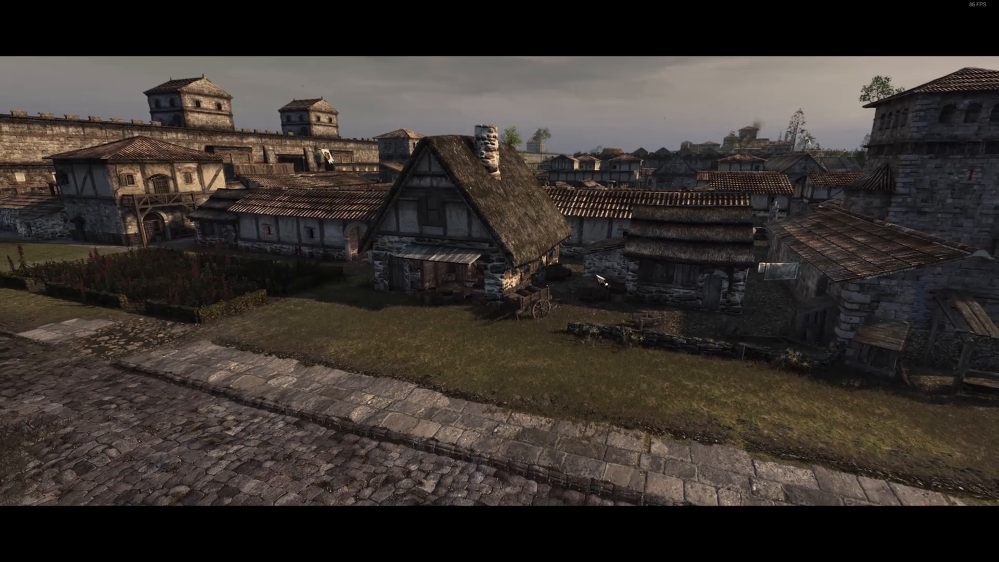
scroll(603, 281, "down", 1)
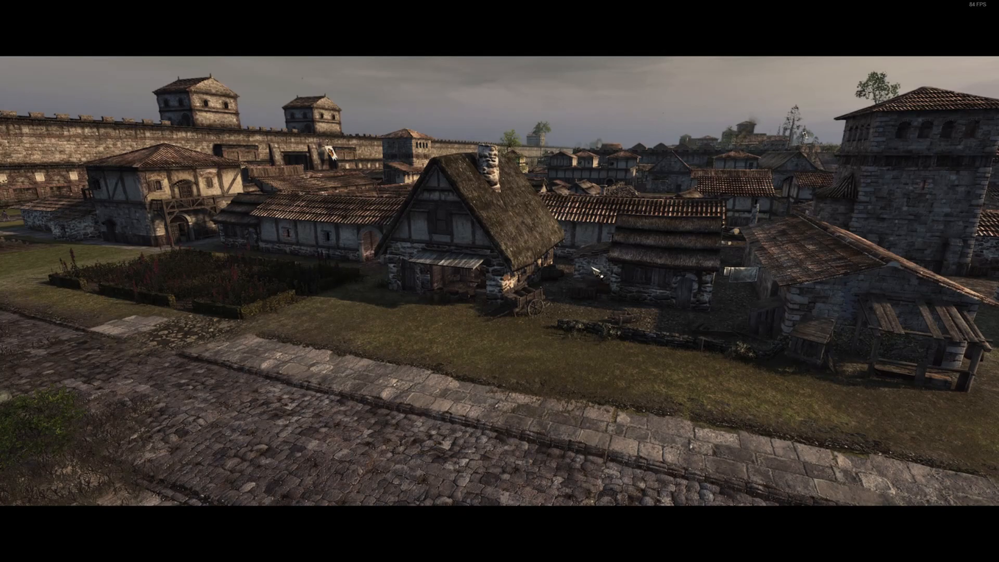